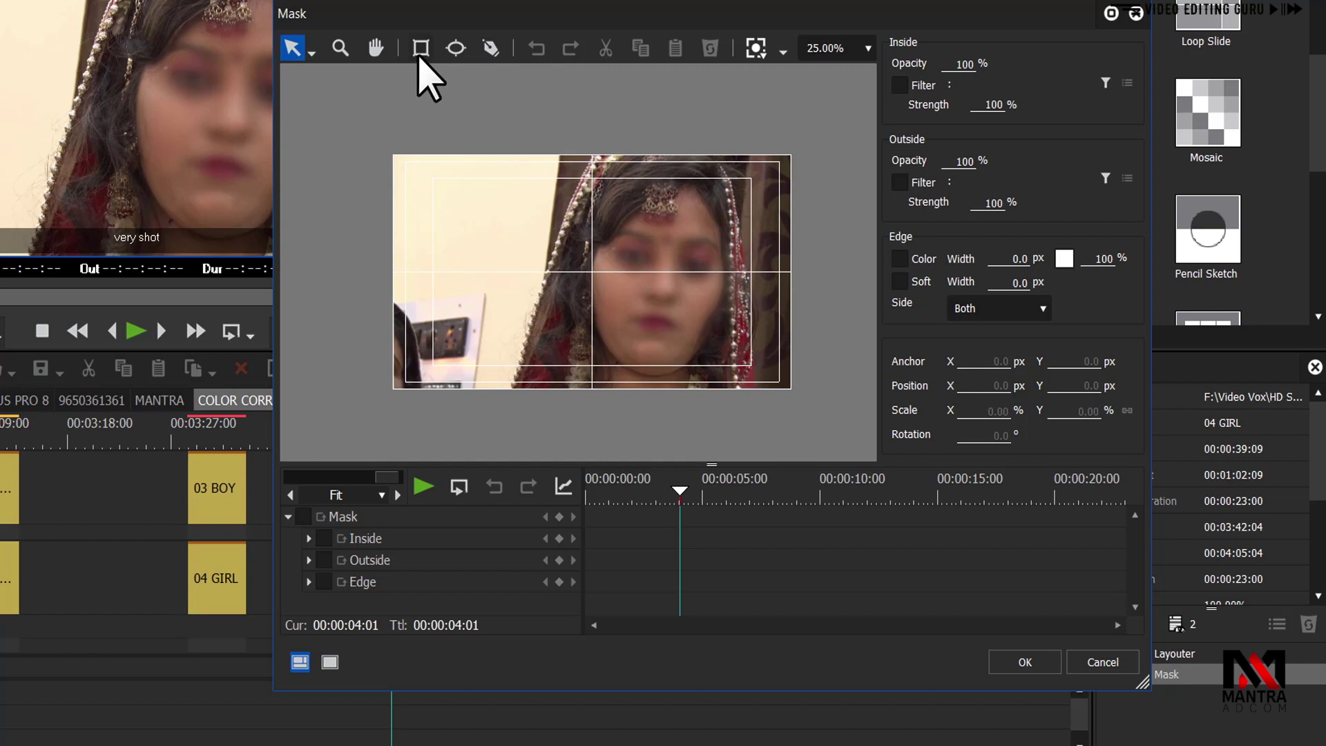
- Draw a rectangular mask over the middle of the frame and, at 00:00:01:09, position it at about X 13 px, Y -28 px
{"action": "left_click", "coordinate": [420, 50]}
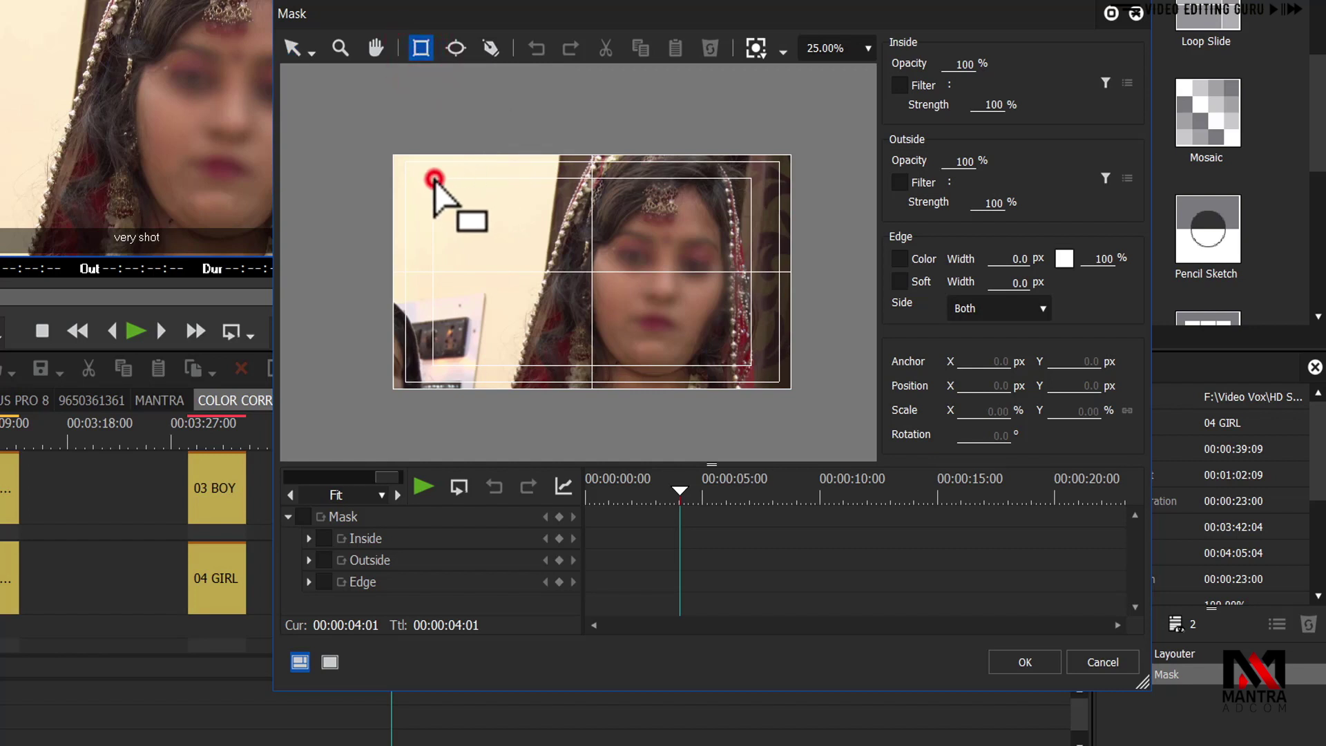
{"action": "left_click_drag", "start_coordinate": [433, 179], "coordinate": [704, 354]}
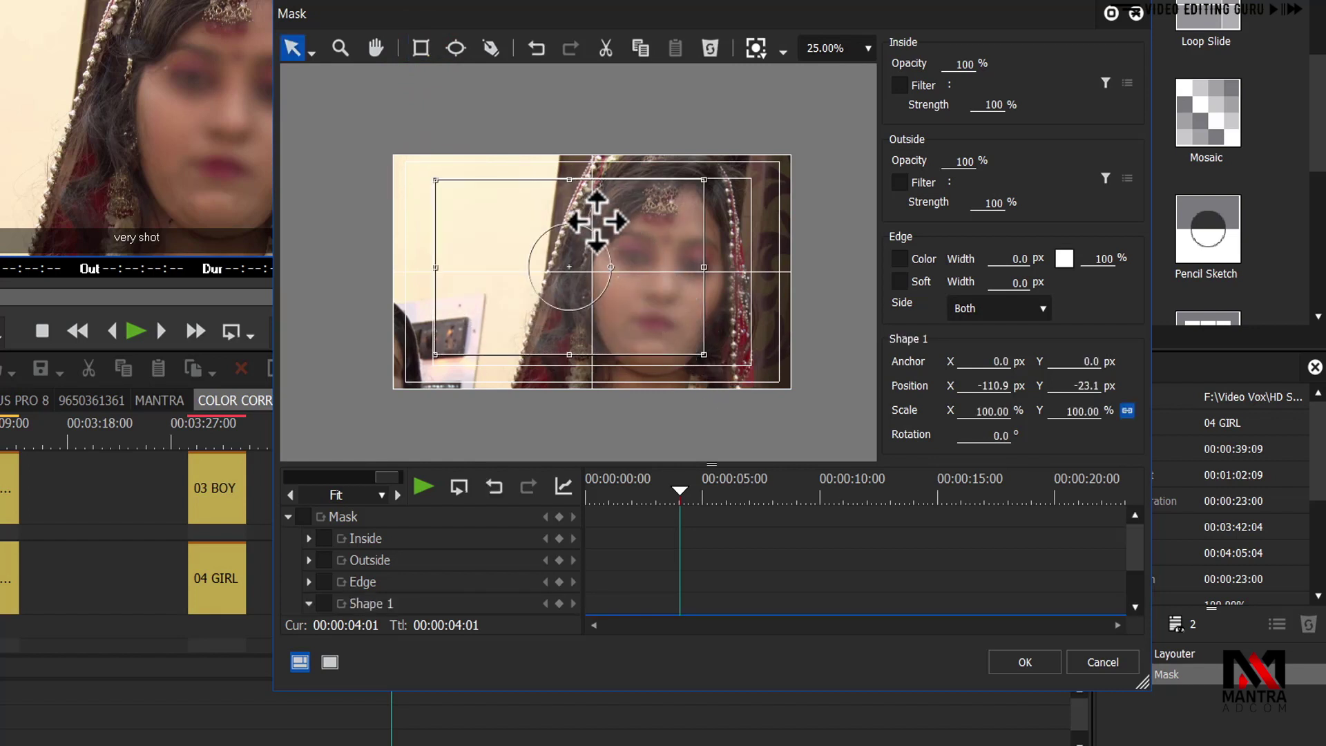
{"action": "left_click_drag", "start_coordinate": [595, 221], "coordinate": [614, 221]}
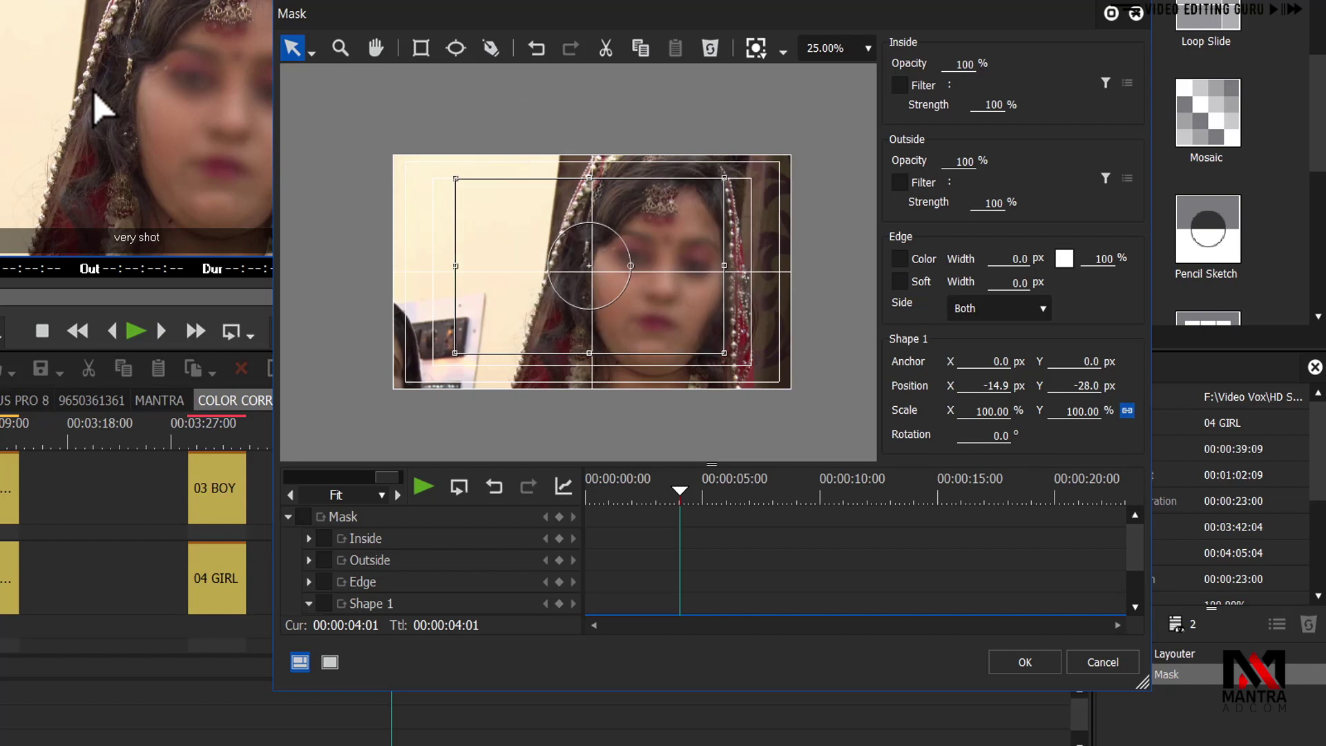
{"action": "left_click", "coordinate": [634, 493]}
{"action": "mouse_move", "coordinate": [633, 493]}
{"action": "left_mouse_down"}
{"action": "mouse_move", "coordinate": [657, 504]}
{"action": "mouse_move", "coordinate": [616, 492]}
{"action": "left_mouse_up"}
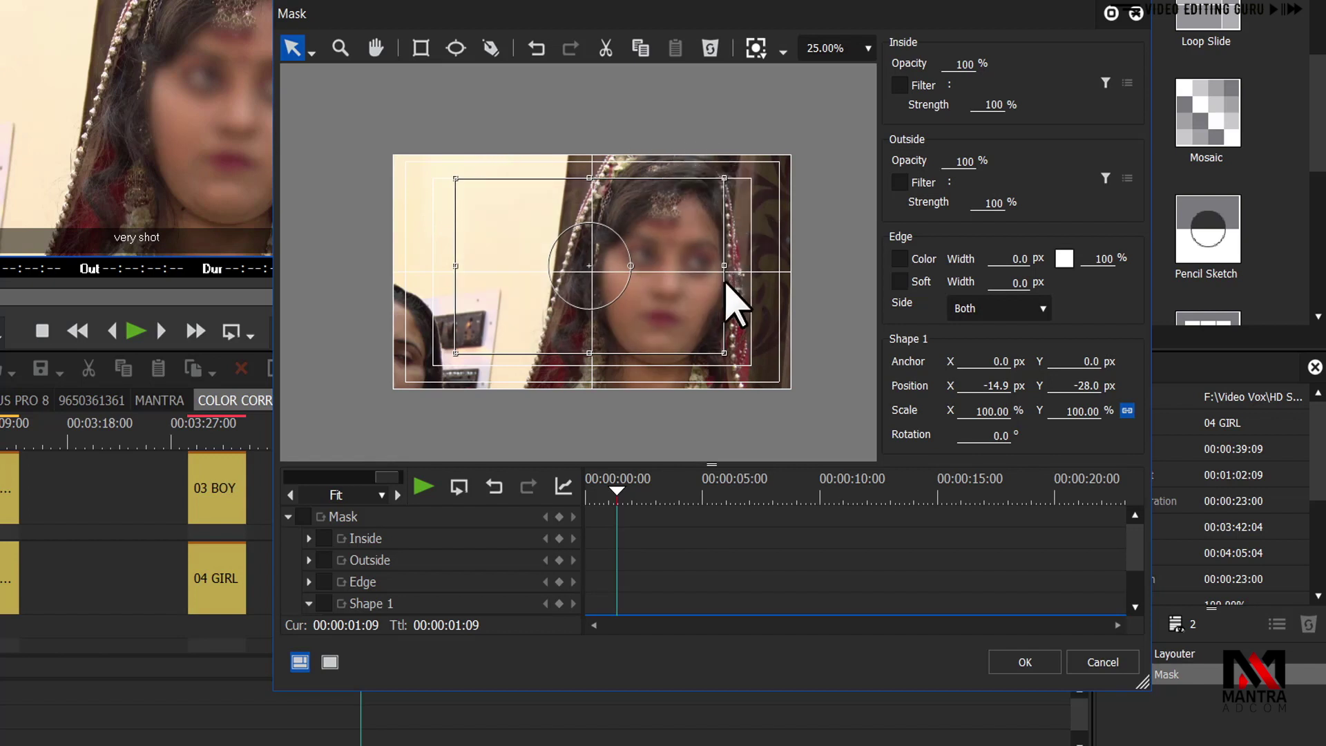
{"action": "left_click_drag", "start_coordinate": [688, 261], "coordinate": [694, 260]}
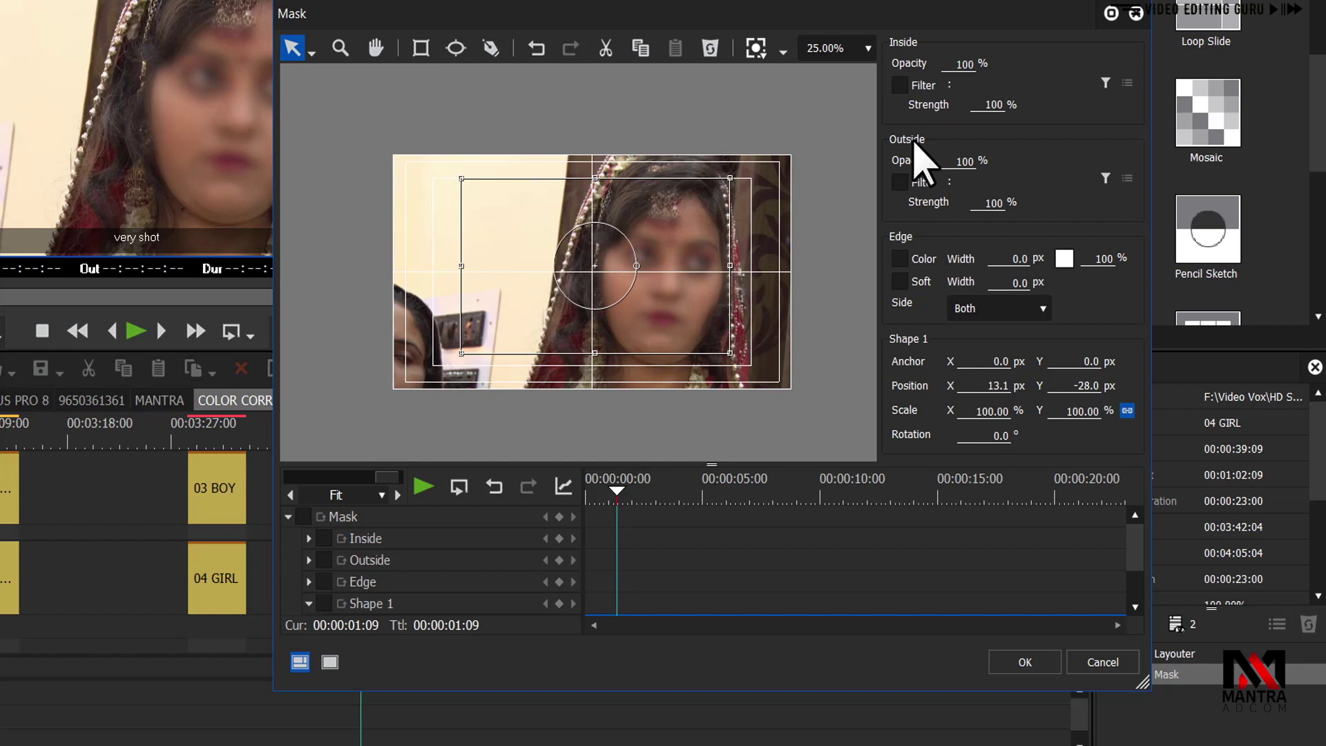
- Set the mask's Inside opacity to 0% and apply the mask
{"action": "left_click", "coordinate": [952, 64]}
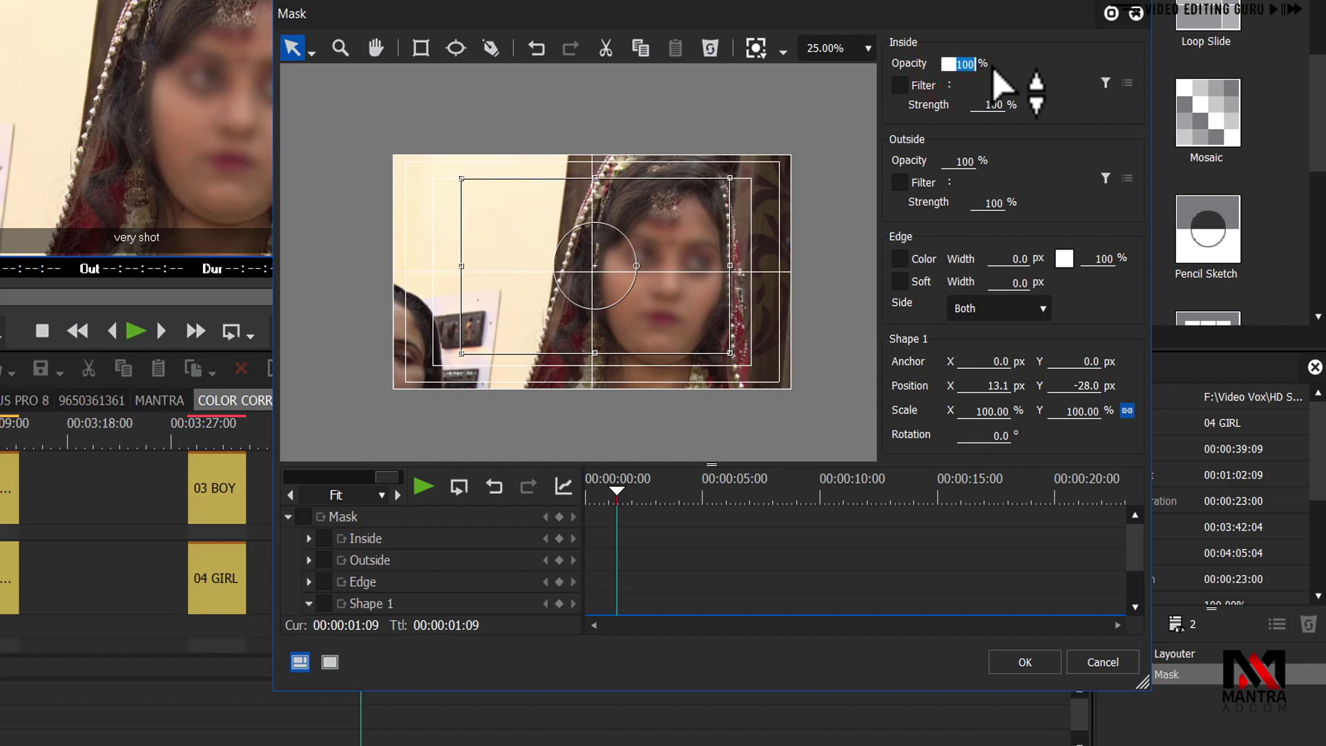
{"action": "type", "text": "0"}
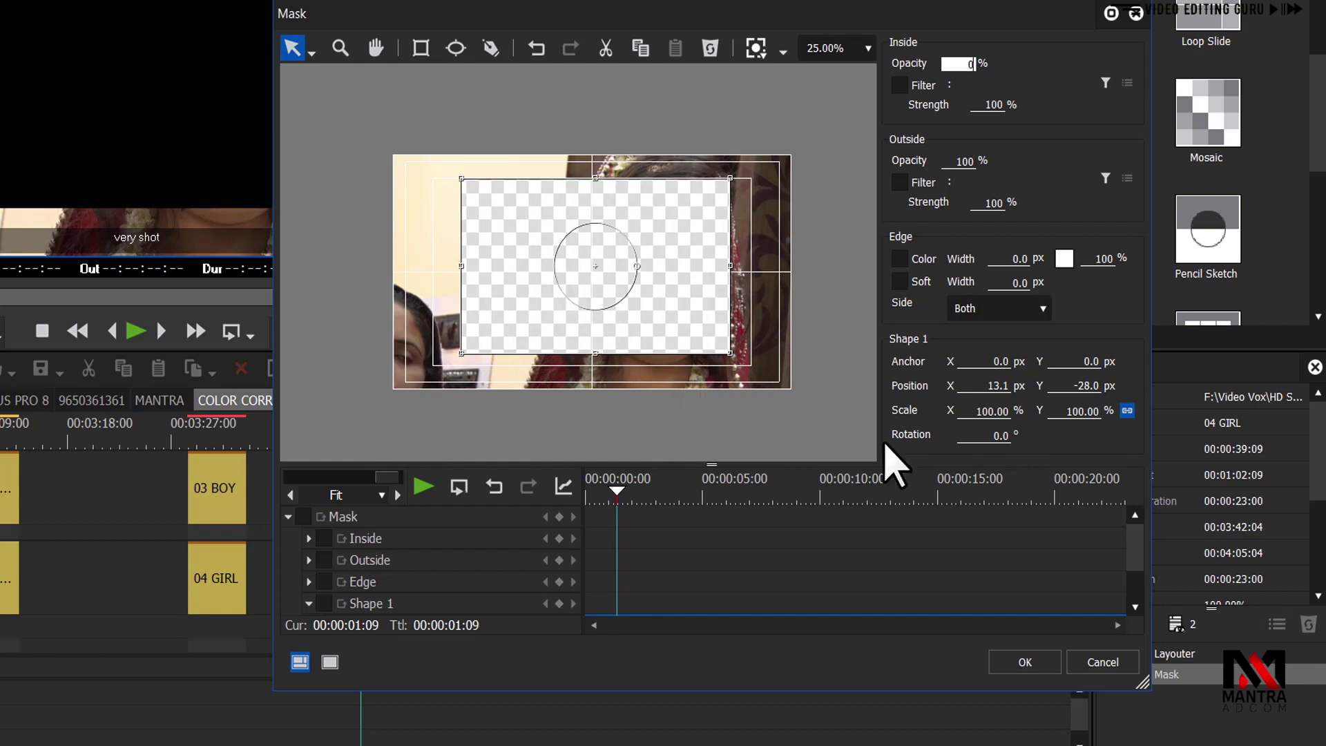
{"action": "left_click", "coordinate": [1024, 662]}
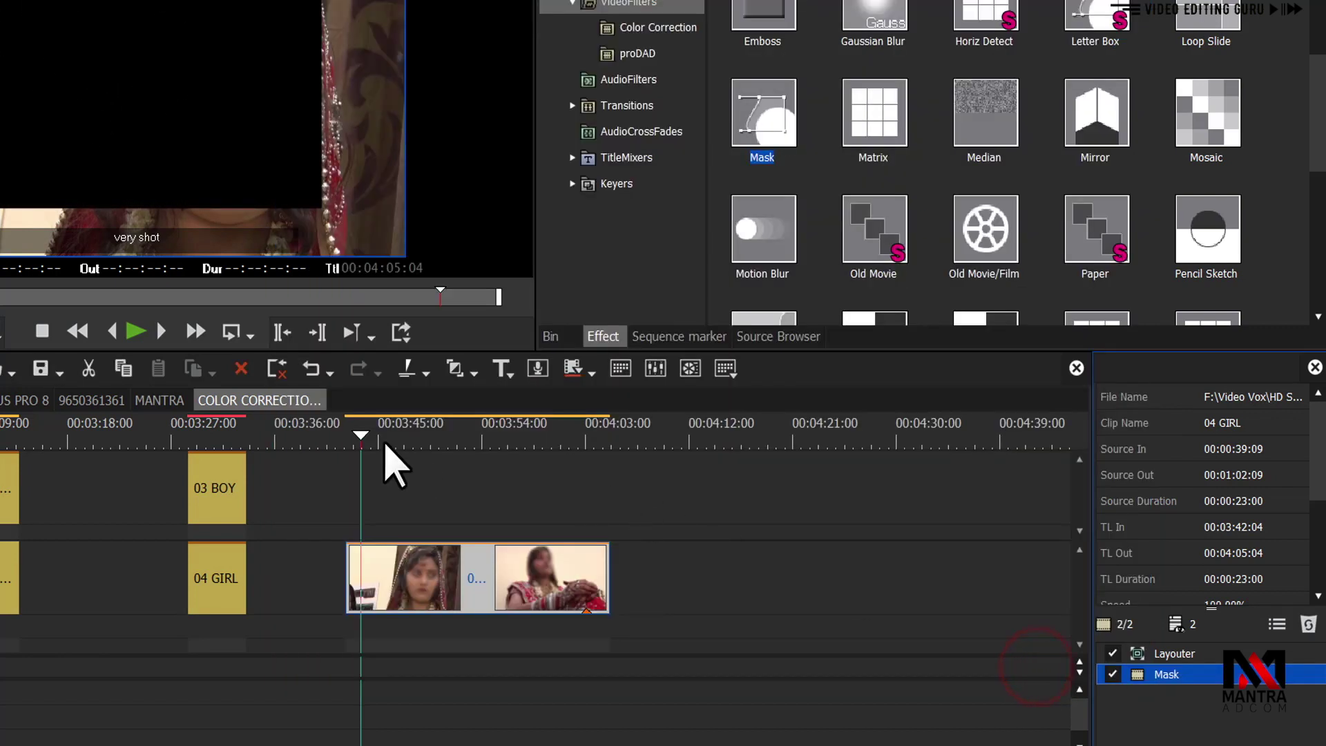
- Move the masked 04 GIRL clip to the track above and place the pink iMovie background from the GFX folder beneath it
{"action": "left_click", "coordinate": [385, 434]}
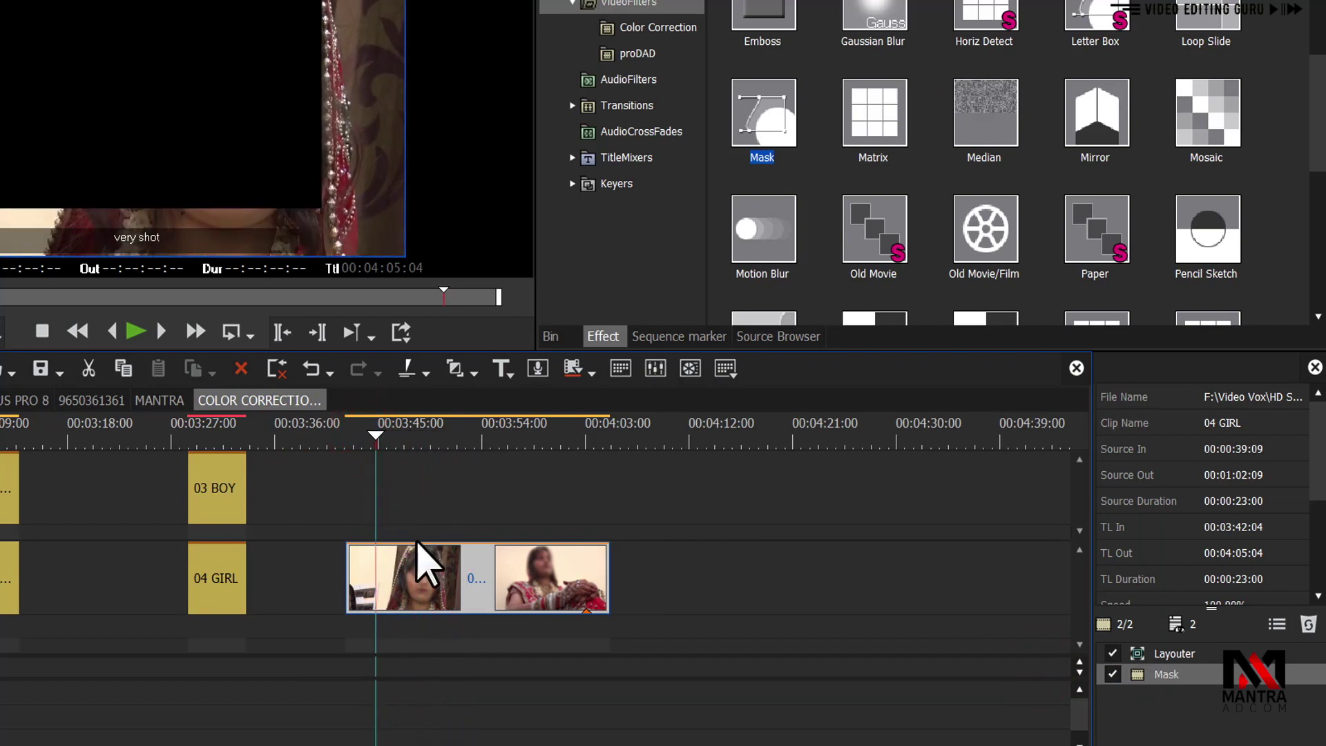
{"action": "left_click_drag", "start_coordinate": [417, 569], "coordinate": [424, 533]}
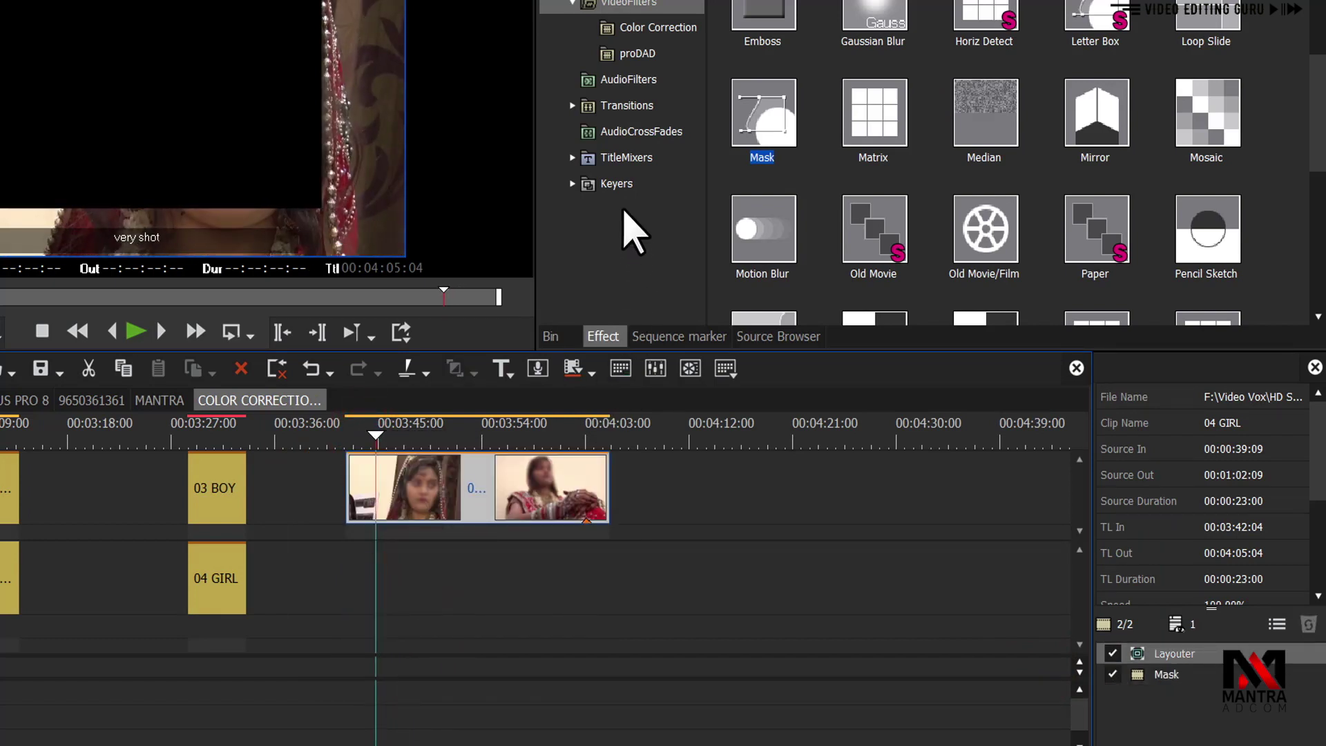
{"action": "left_click", "coordinate": [550, 337]}
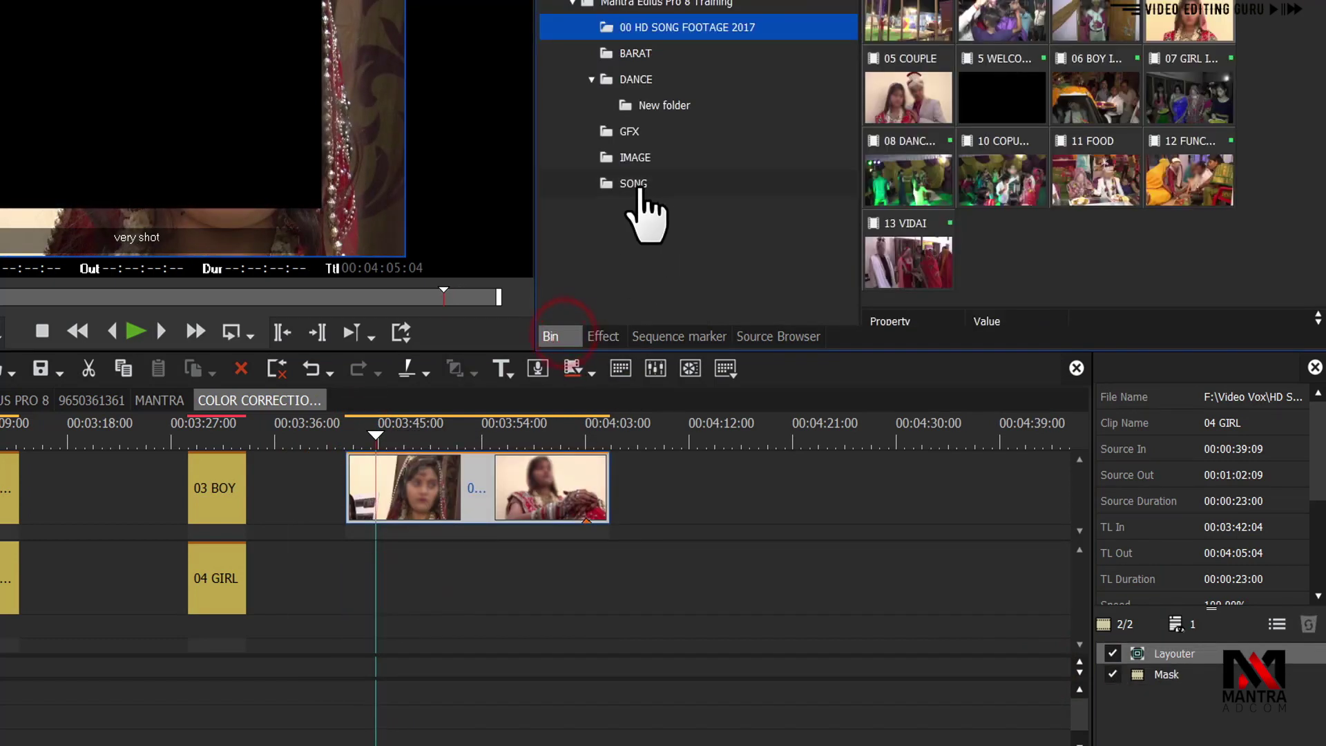
{"action": "left_click", "coordinate": [634, 158]}
{"action": "left_click", "coordinate": [629, 132]}
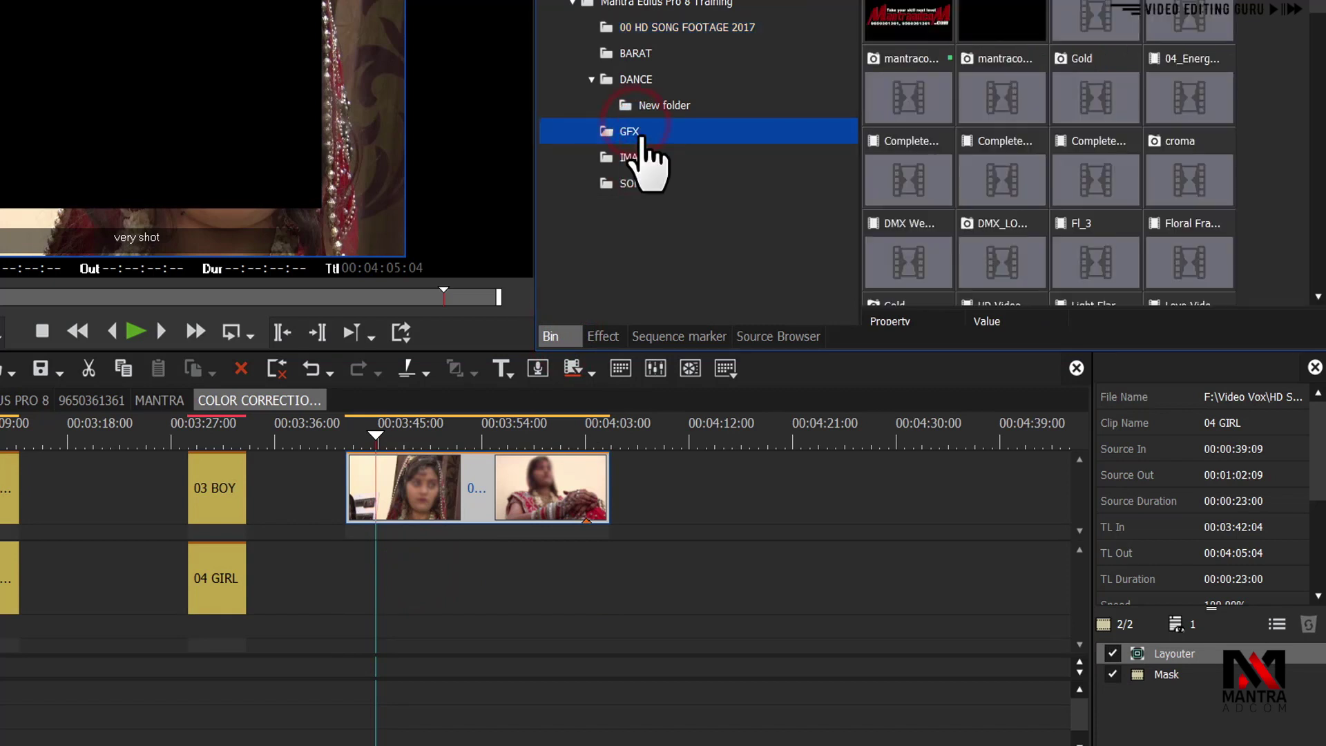
{"action": "left_click_drag", "start_coordinate": [1095, 127], "coordinate": [366, 545]}
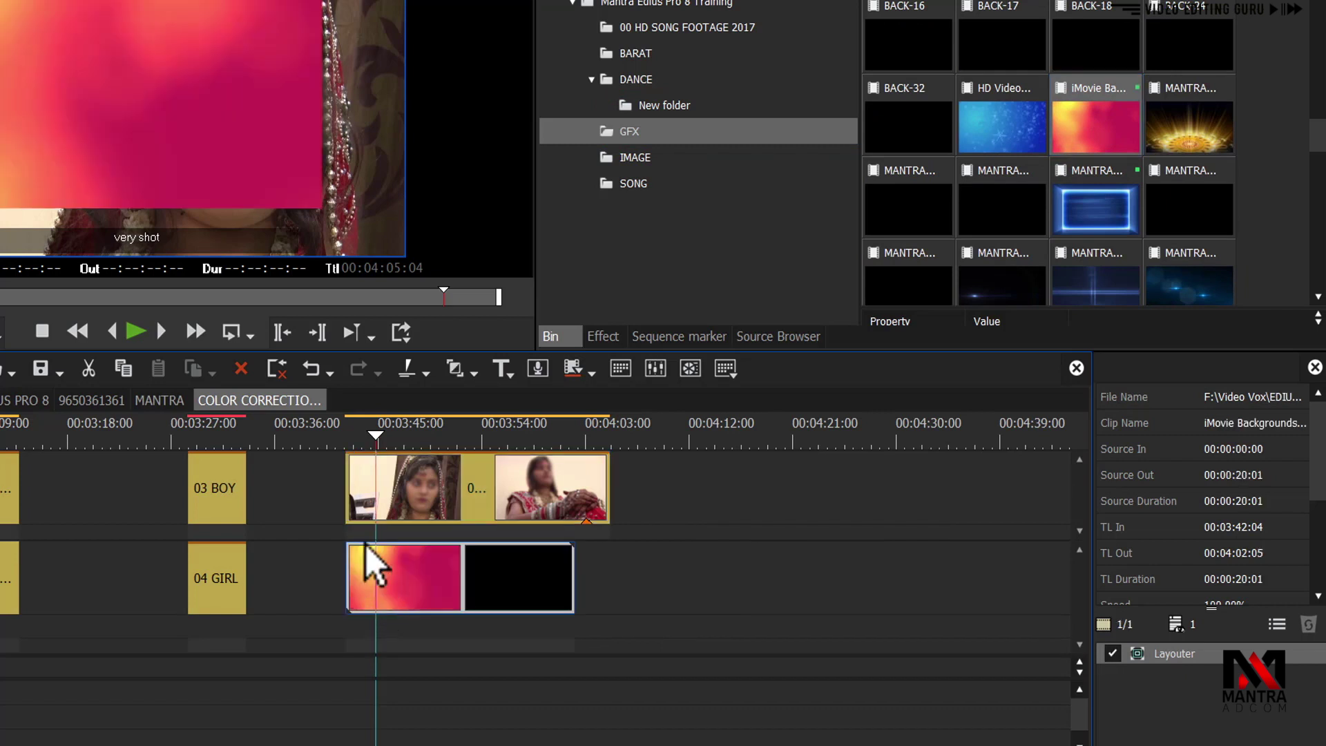
{"action": "left_click_drag", "start_coordinate": [377, 435], "coordinate": [391, 461]}
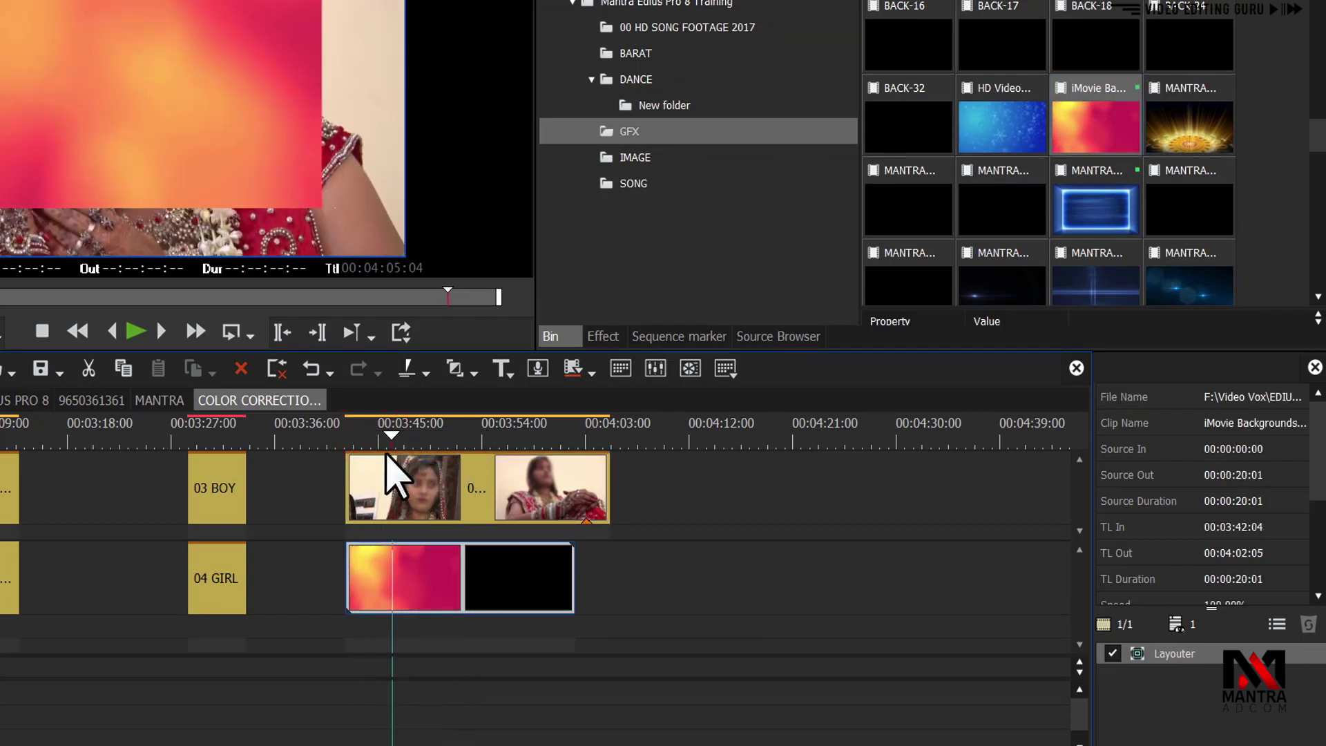
- Edit the Mask filter on the 04 GIRL clip to Inside opacity 100% and Outside opacity 0%, and apply it
{"action": "left_click", "coordinate": [428, 490]}
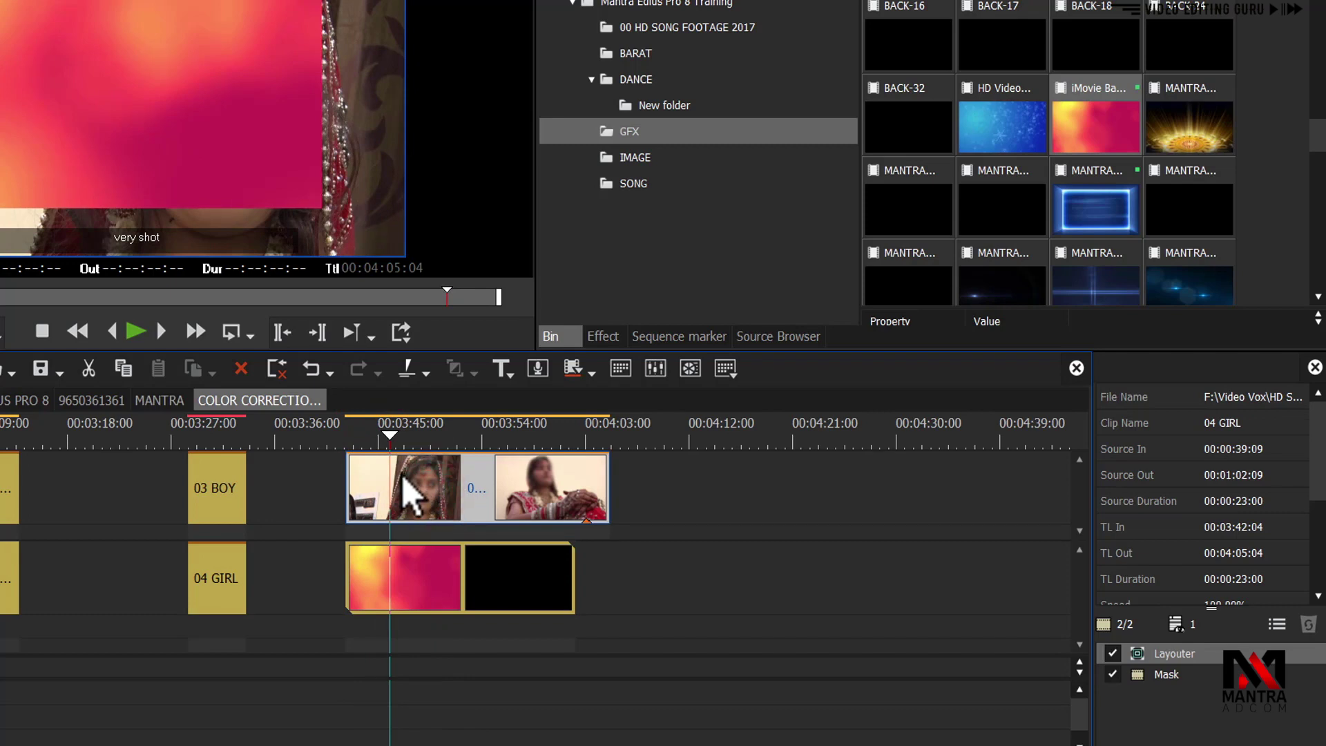
{"action": "double_click", "coordinate": [1165, 674]}
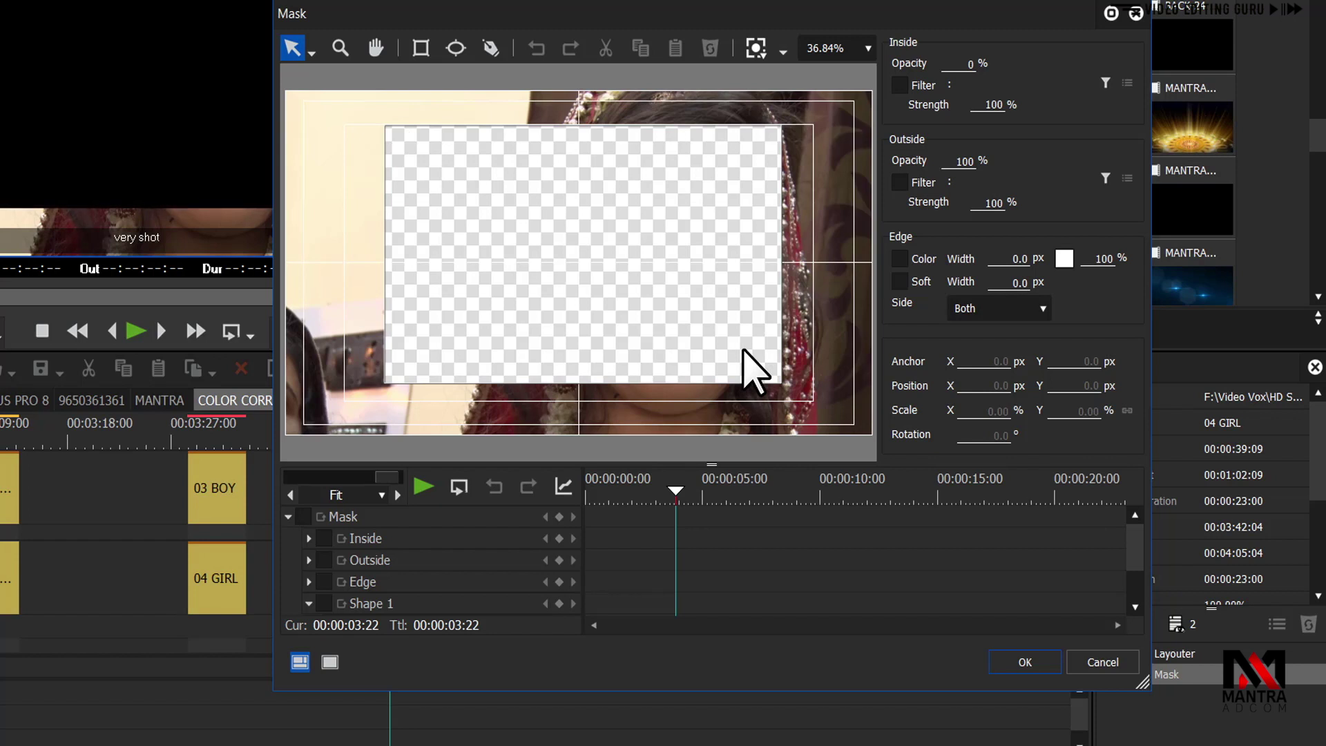
{"action": "left_click", "coordinate": [961, 64]}
{"action": "type", "text": "100"}
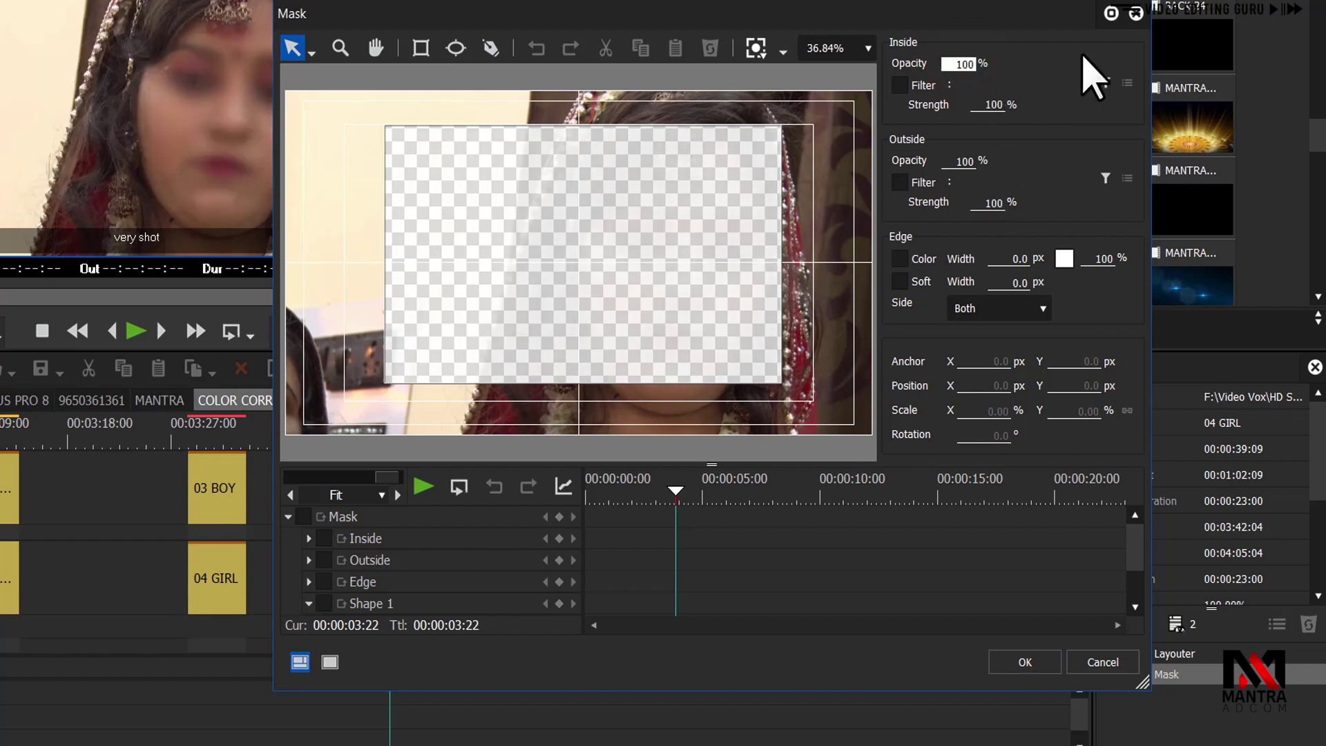
{"action": "left_click", "coordinate": [963, 161]}
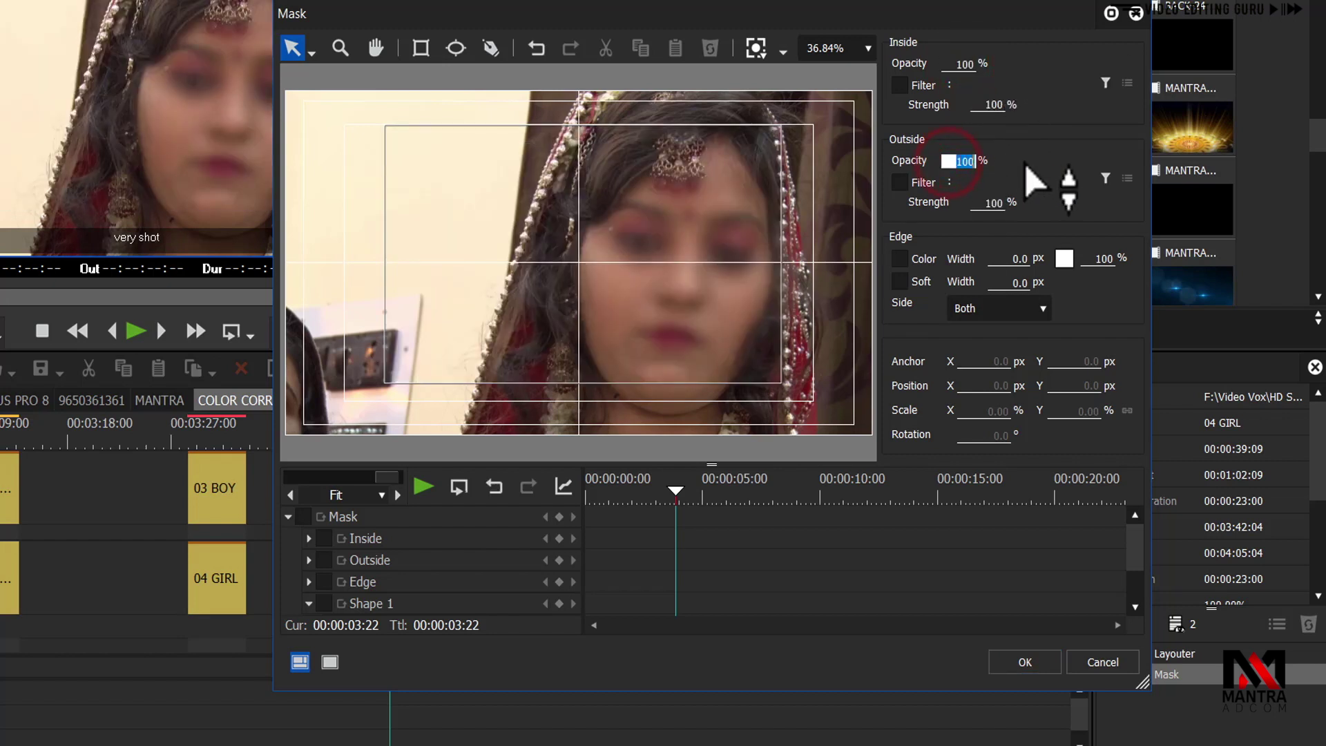
{"action": "type", "text": "0"}
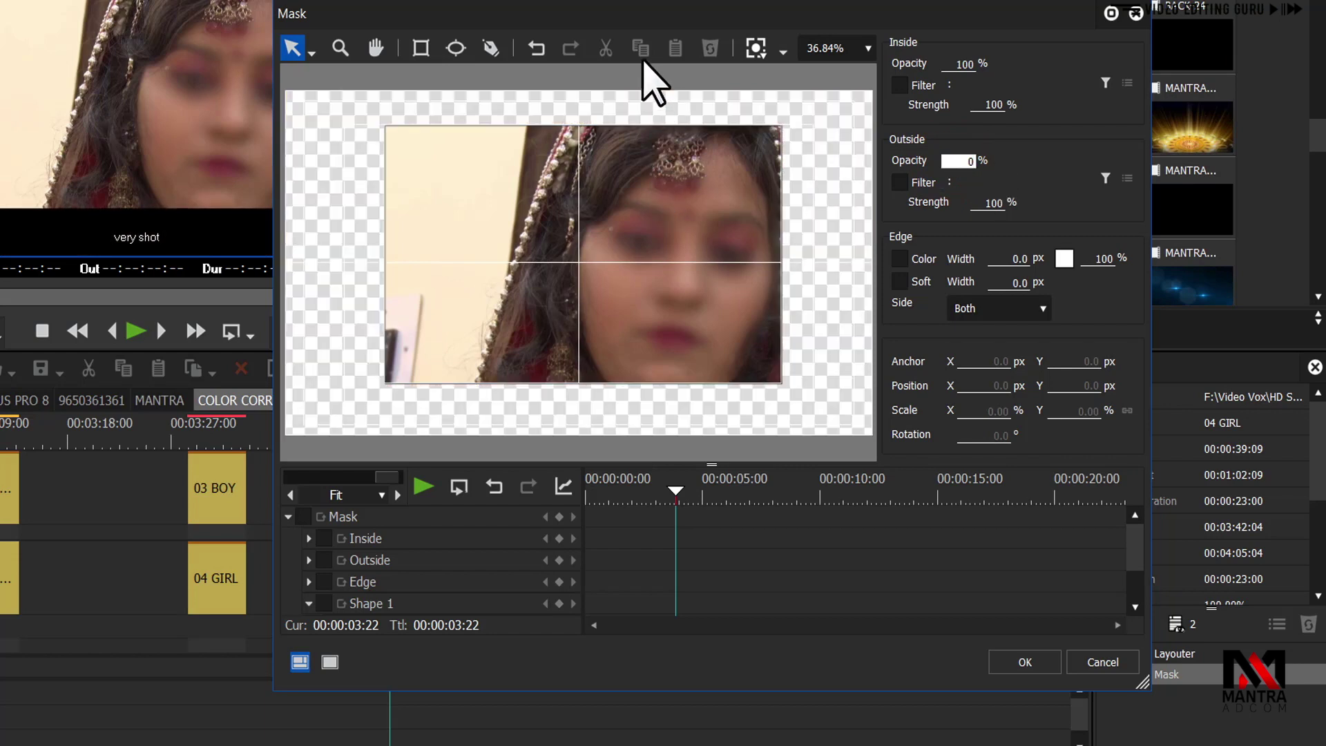
{"action": "left_click_drag", "start_coordinate": [608, 24], "coordinate": [711, 75]}
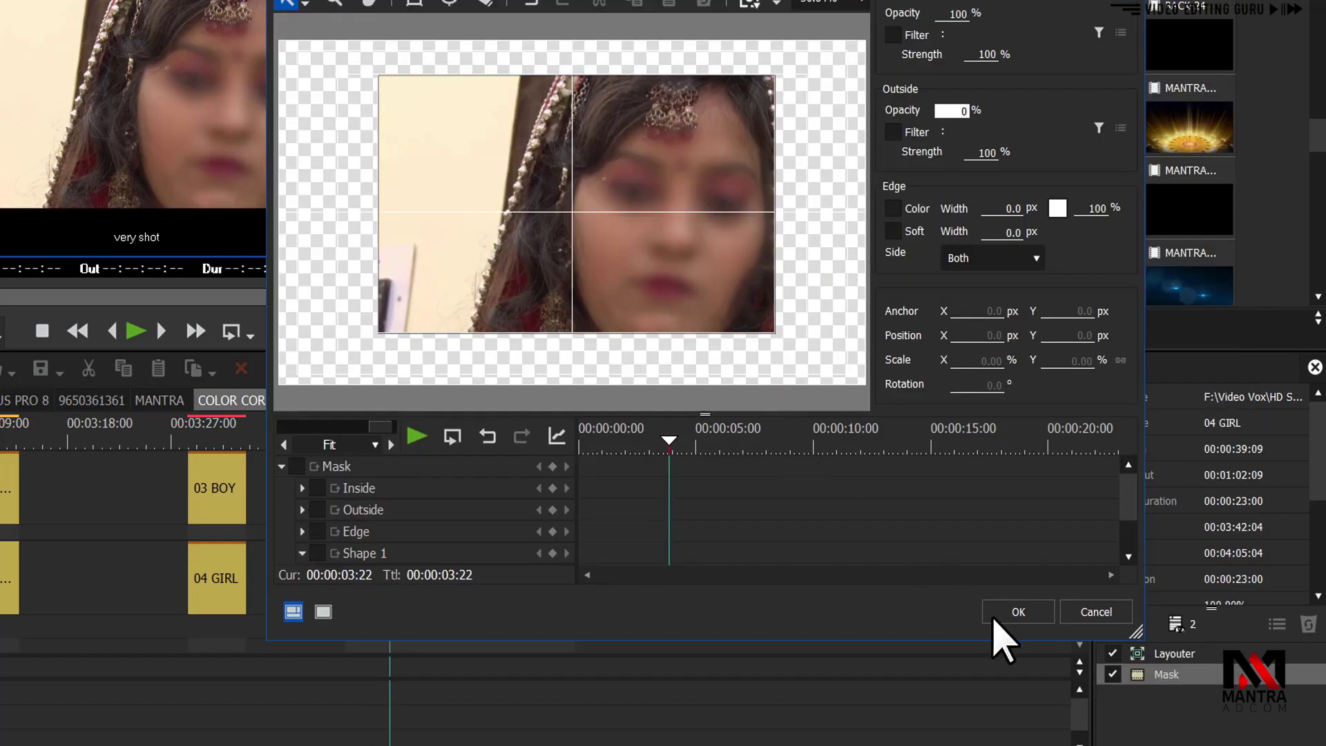
{"action": "left_click", "coordinate": [1010, 610]}
- Preview the masked 04 GIRL clip over the pink background by playing and scrubbing the timeline
{"action": "left_click_drag", "start_coordinate": [388, 430], "coordinate": [359, 439]}
{"action": "key", "text": "space"}
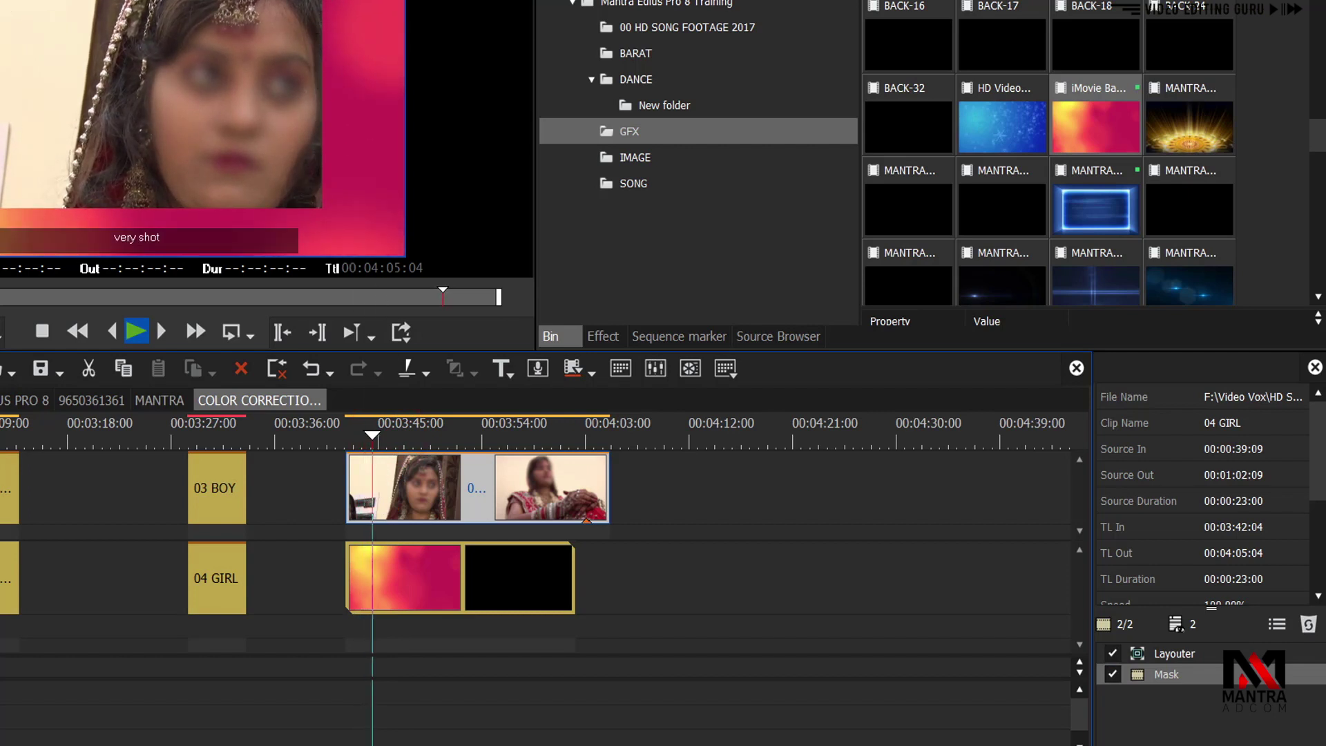
{"action": "key", "text": "space"}
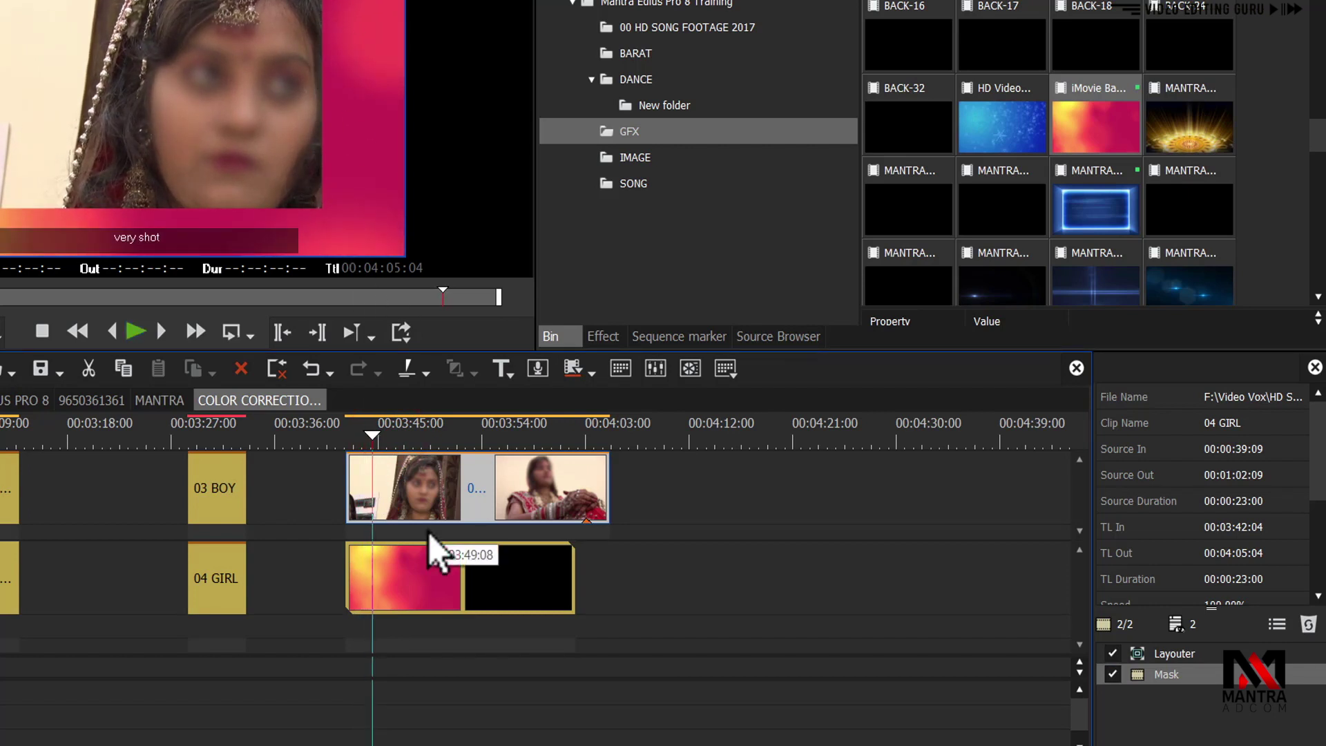
{"action": "left_click_drag", "start_coordinate": [356, 432], "coordinate": [411, 446]}
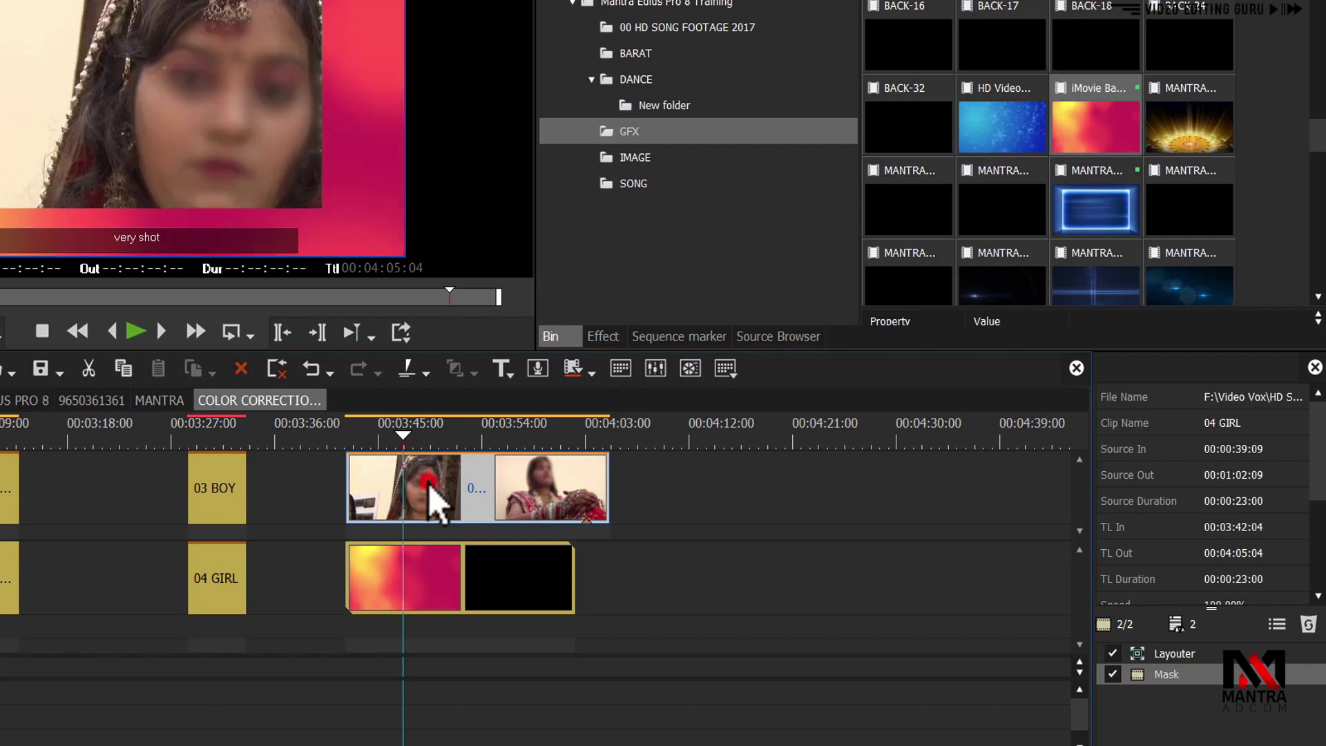
- Reopen the Mask filter of the 04 GIRL clip and select its rectangular shape
{"action": "double_click", "coordinate": [1151, 671]}
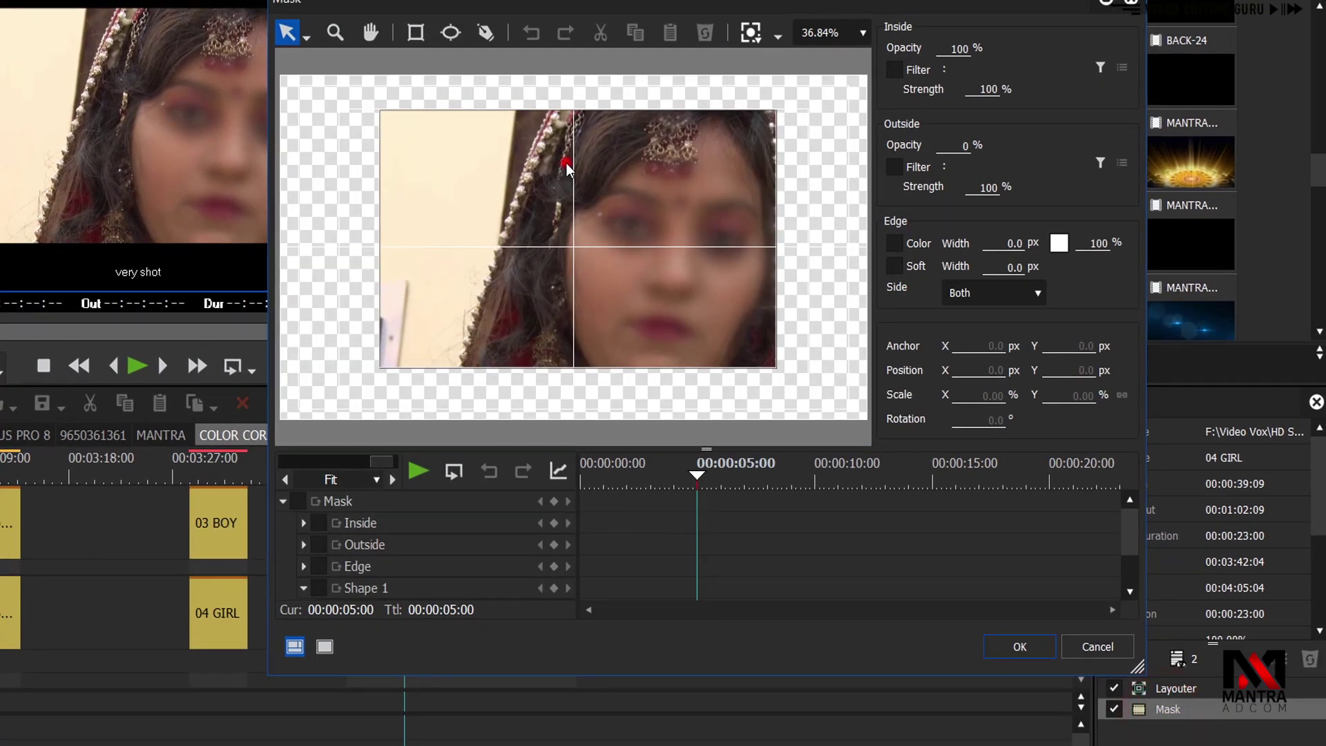
{"action": "left_click_drag", "start_coordinate": [567, 167], "coordinate": [569, 160]}
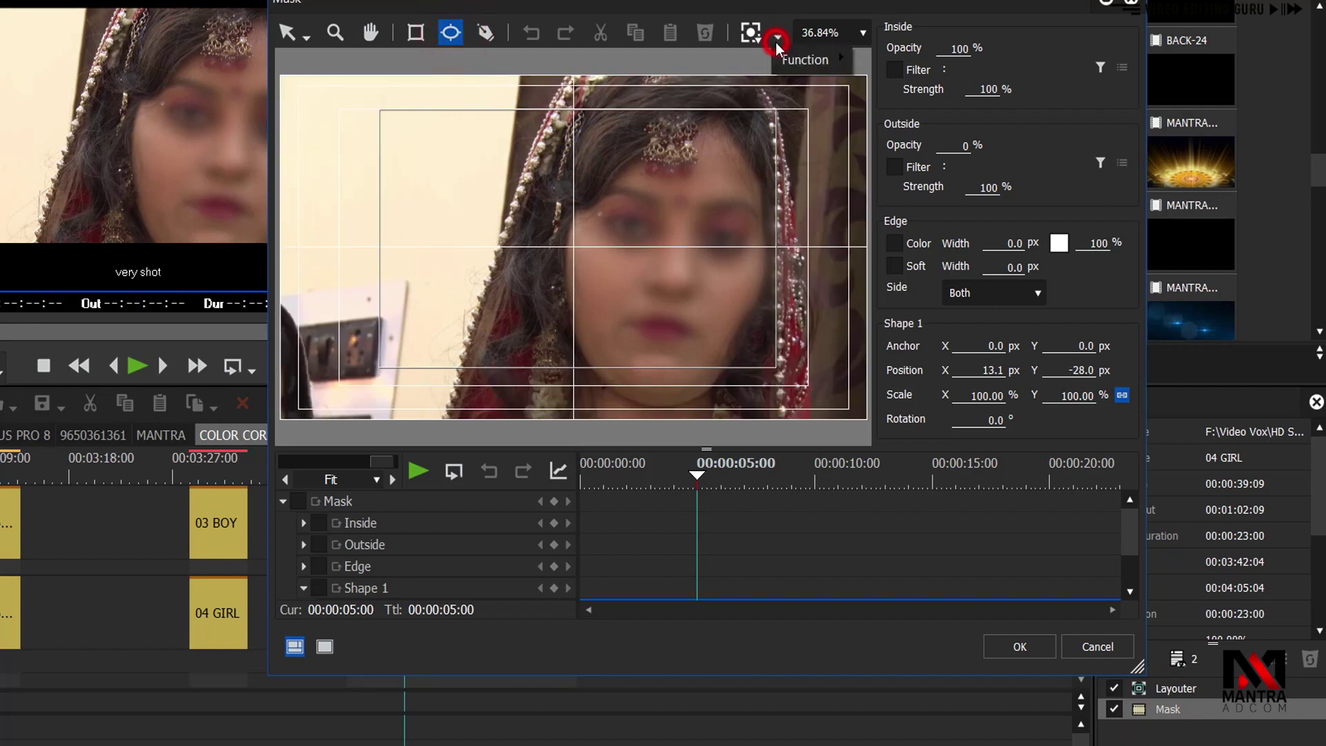
{"action": "left_click", "coordinate": [776, 42]}
{"action": "left_click", "coordinate": [694, 146]}
{"action": "left_click", "coordinate": [513, 116]}
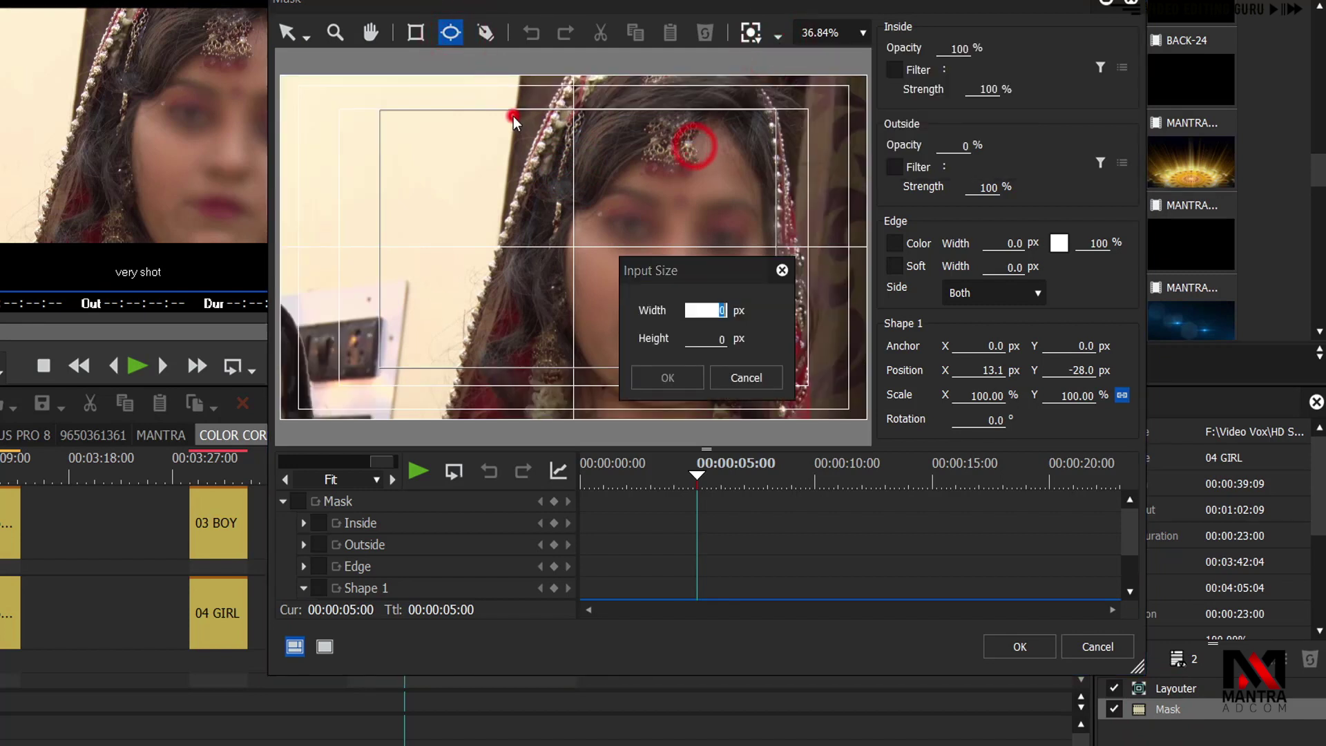
{"action": "left_click", "coordinate": [765, 387]}
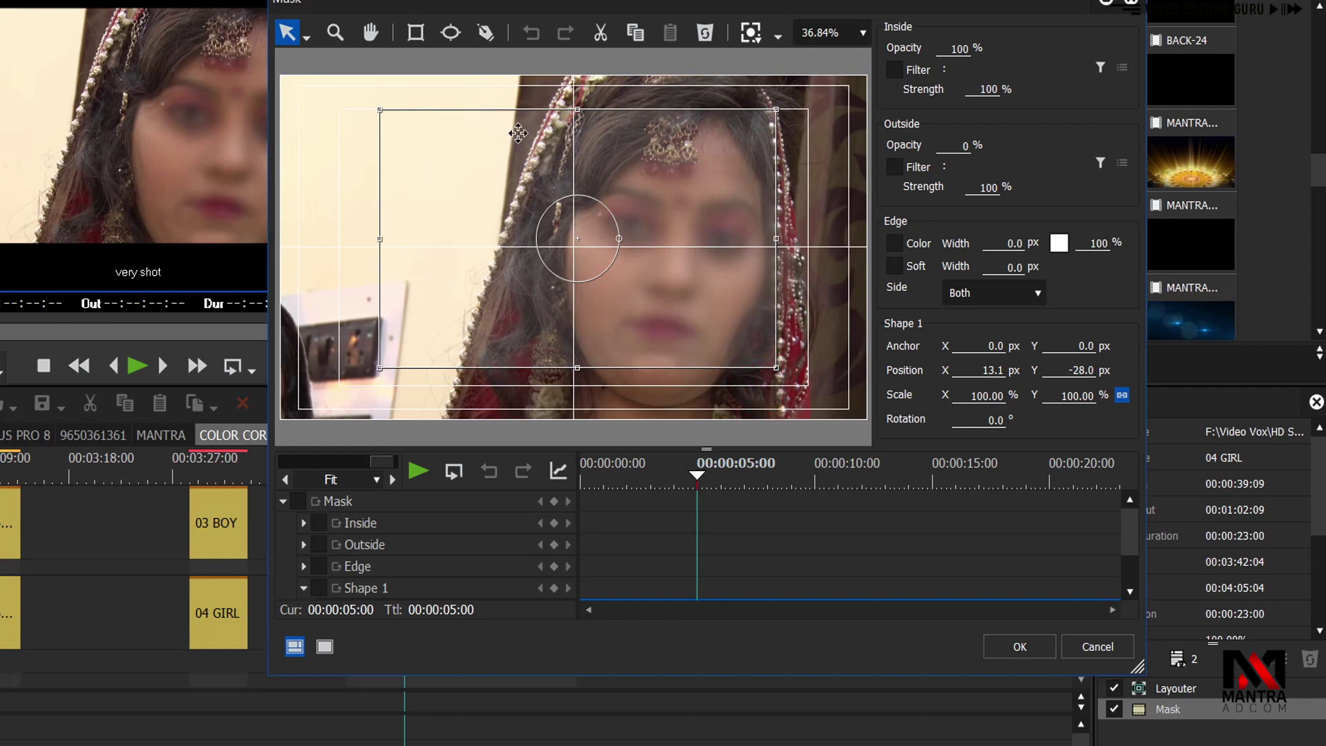
- Delete the rectangular mask shape and return the mask timeline to 00:00:00:00
{"action": "key", "text": "Delete"}
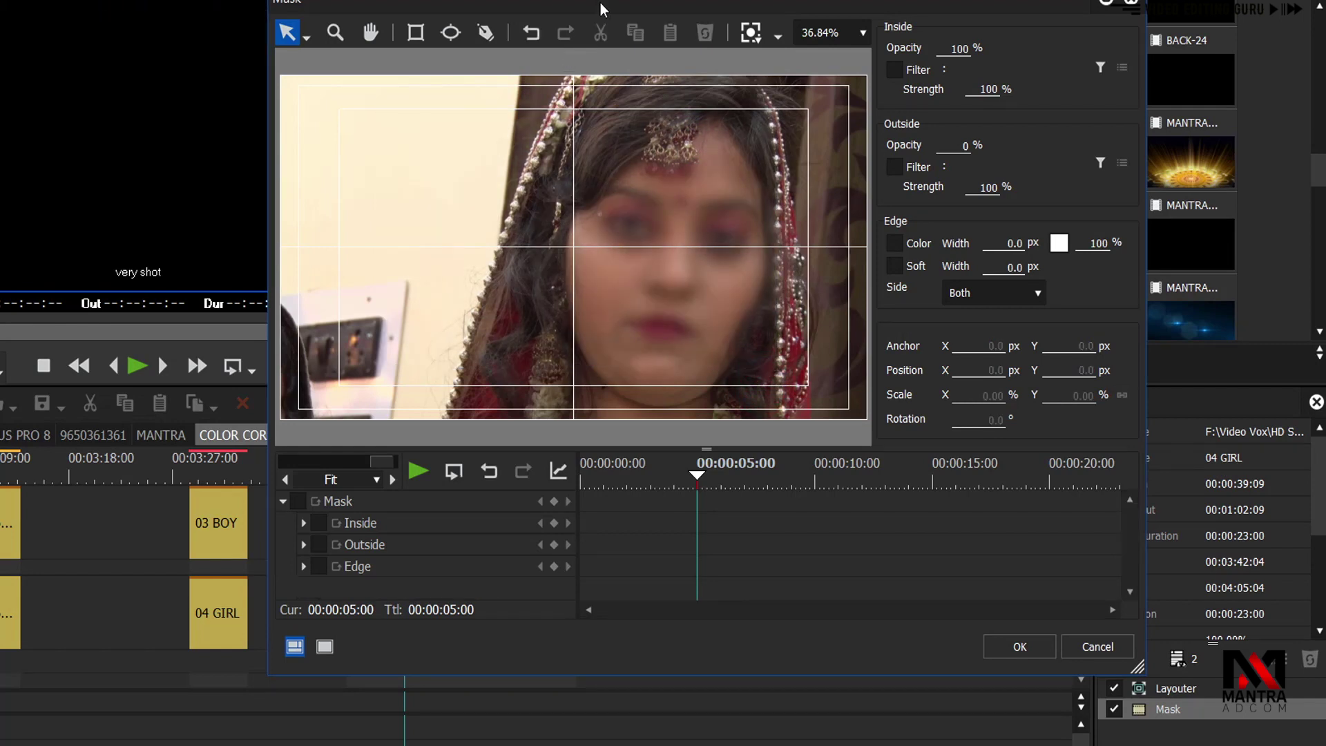
{"action": "left_click_drag", "start_coordinate": [600, 8], "coordinate": [486, 20]}
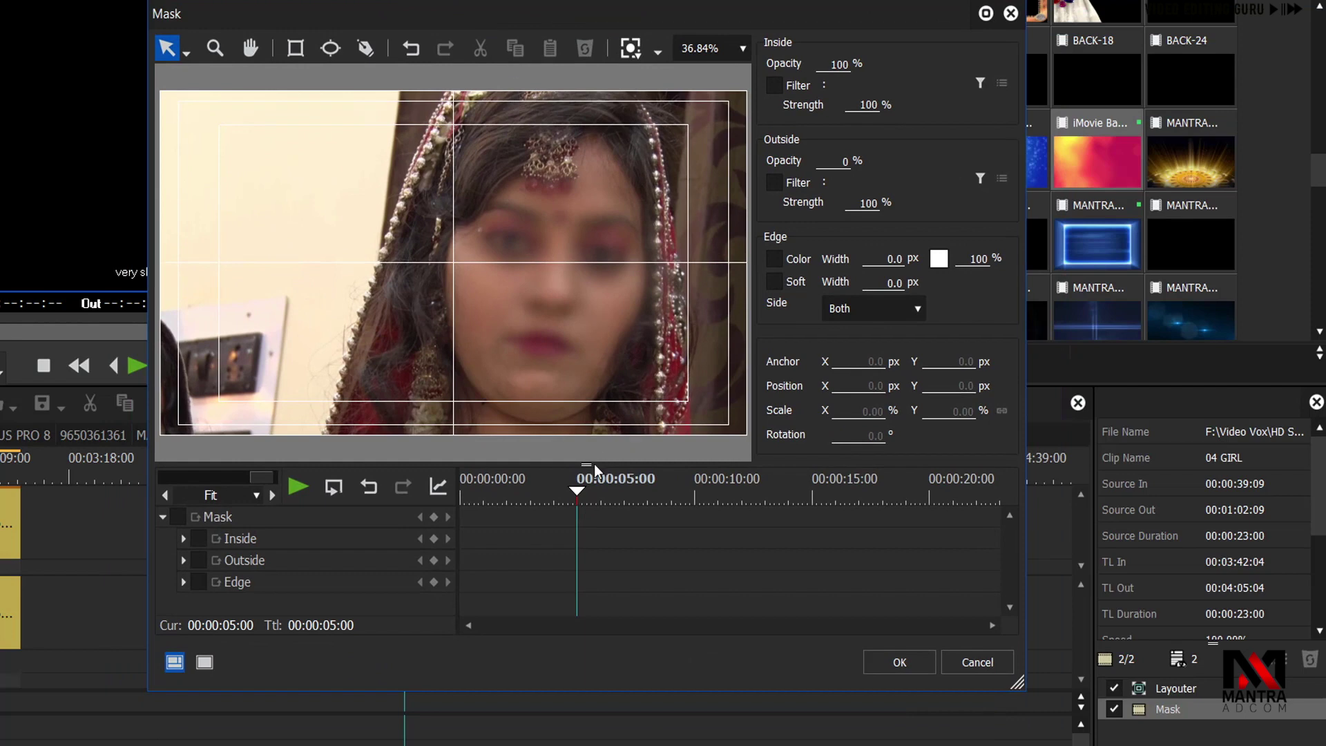
{"action": "left_click_drag", "start_coordinate": [562, 504], "coordinate": [458, 500]}
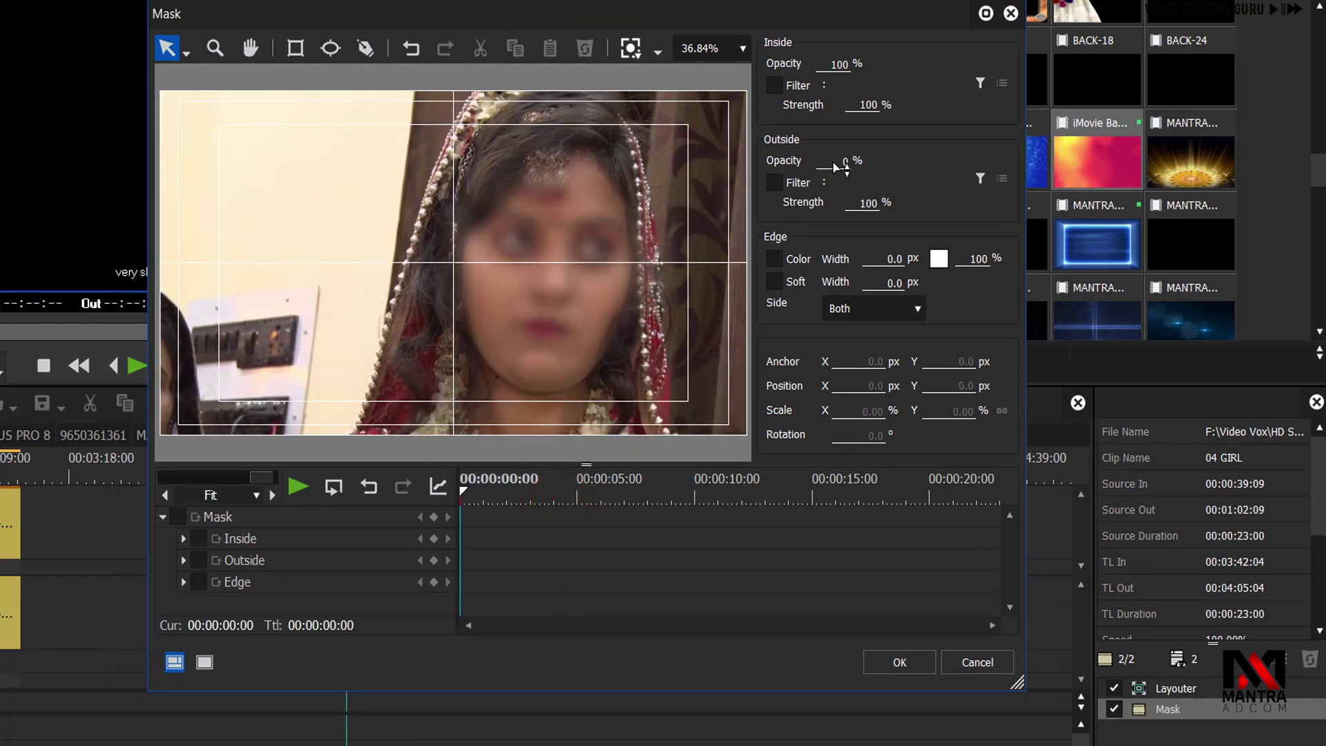
- Draw a roughly circular ellipse mask around the middle of the frame and position it at about X -7 px, Y 17 px
{"action": "left_click_drag", "start_coordinate": [521, 10], "coordinate": [613, 30]}
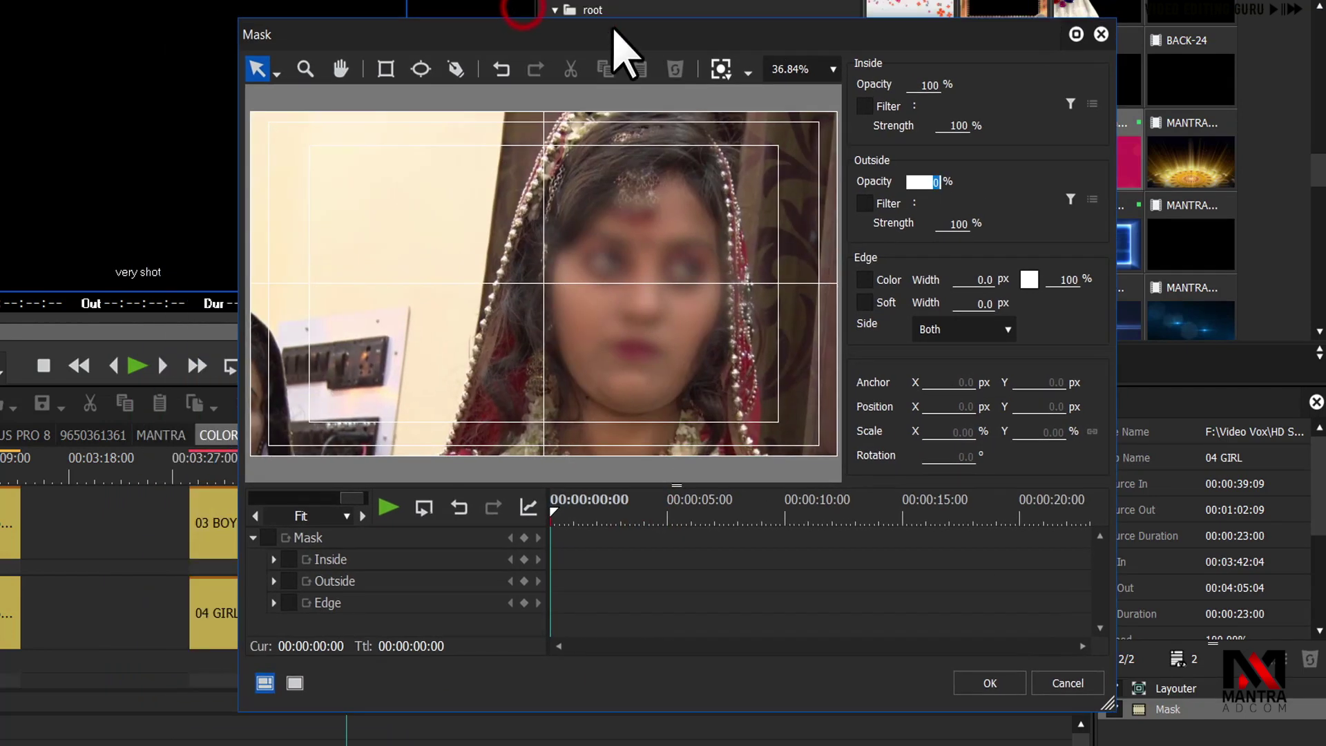
{"action": "left_click", "coordinate": [420, 69]}
{"action": "left_click_drag", "start_coordinate": [409, 155], "coordinate": [680, 424]}
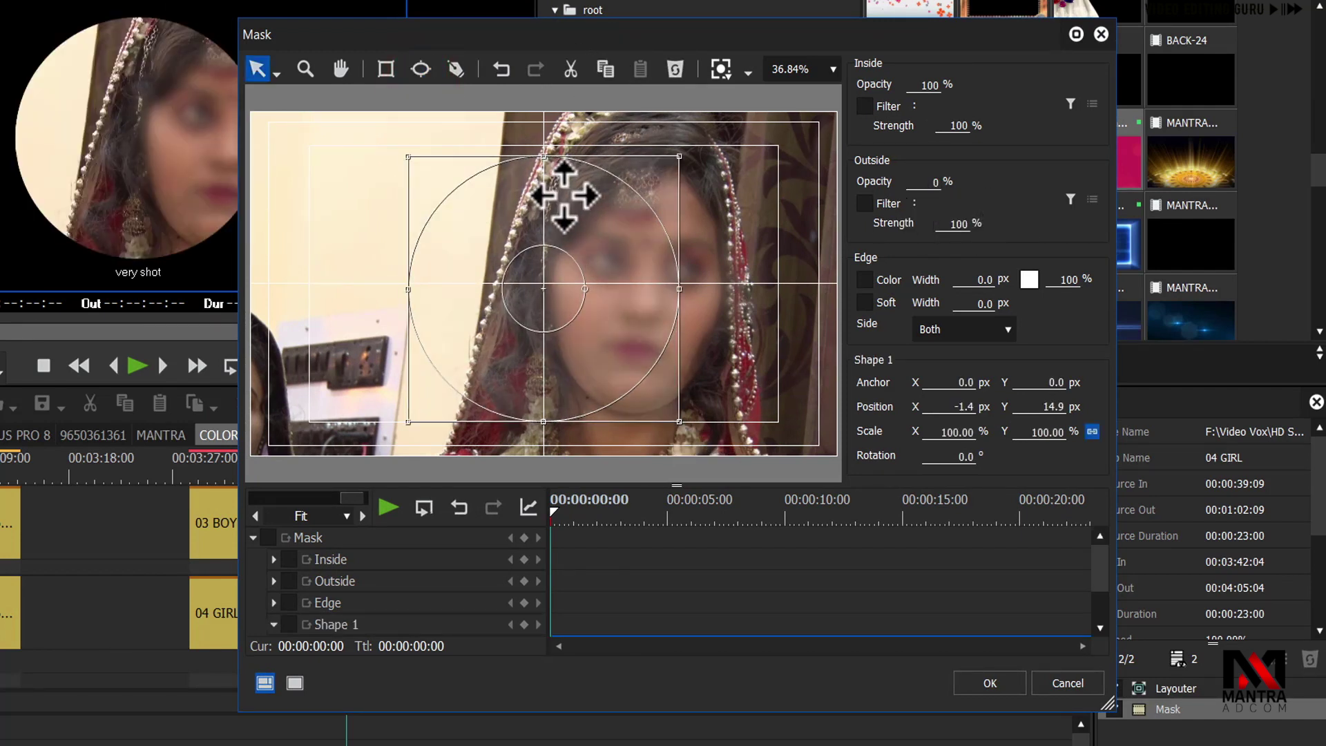
{"action": "left_click_drag", "start_coordinate": [551, 200], "coordinate": [537, 204]}
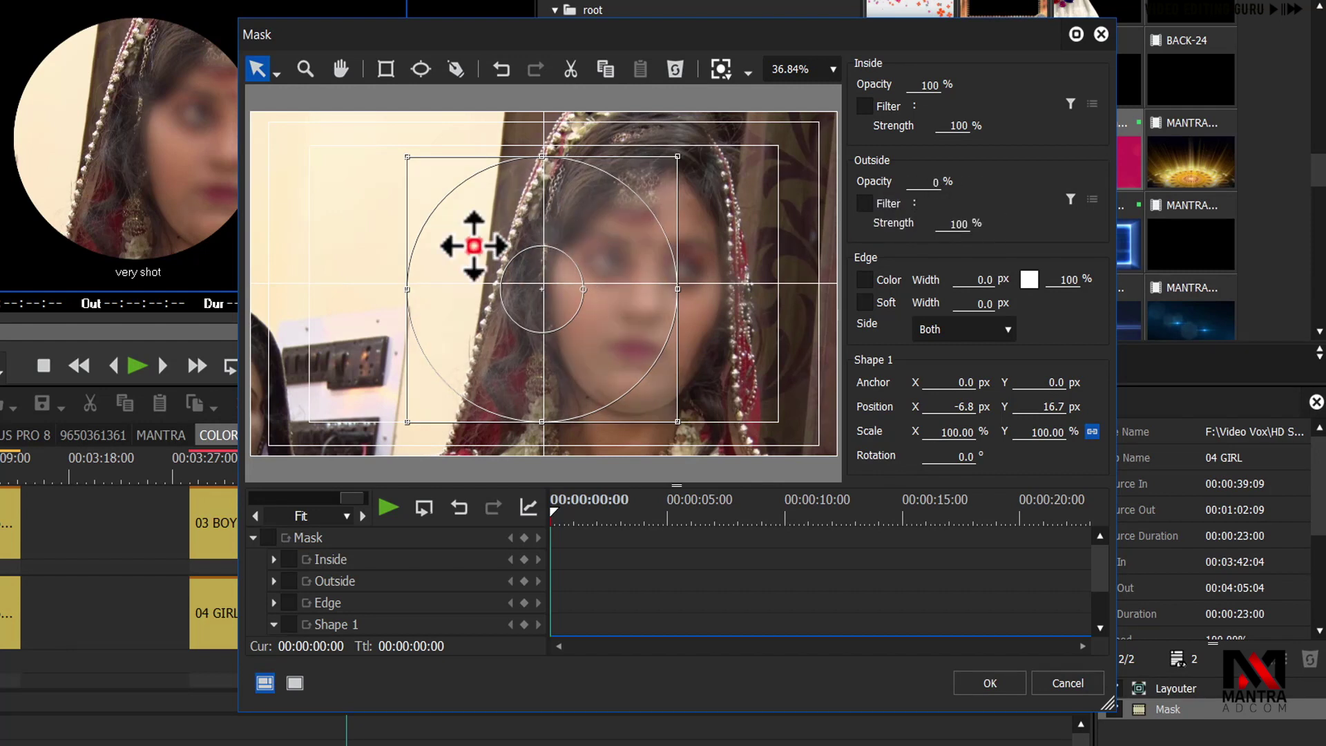
{"action": "key", "text": "Delete"}
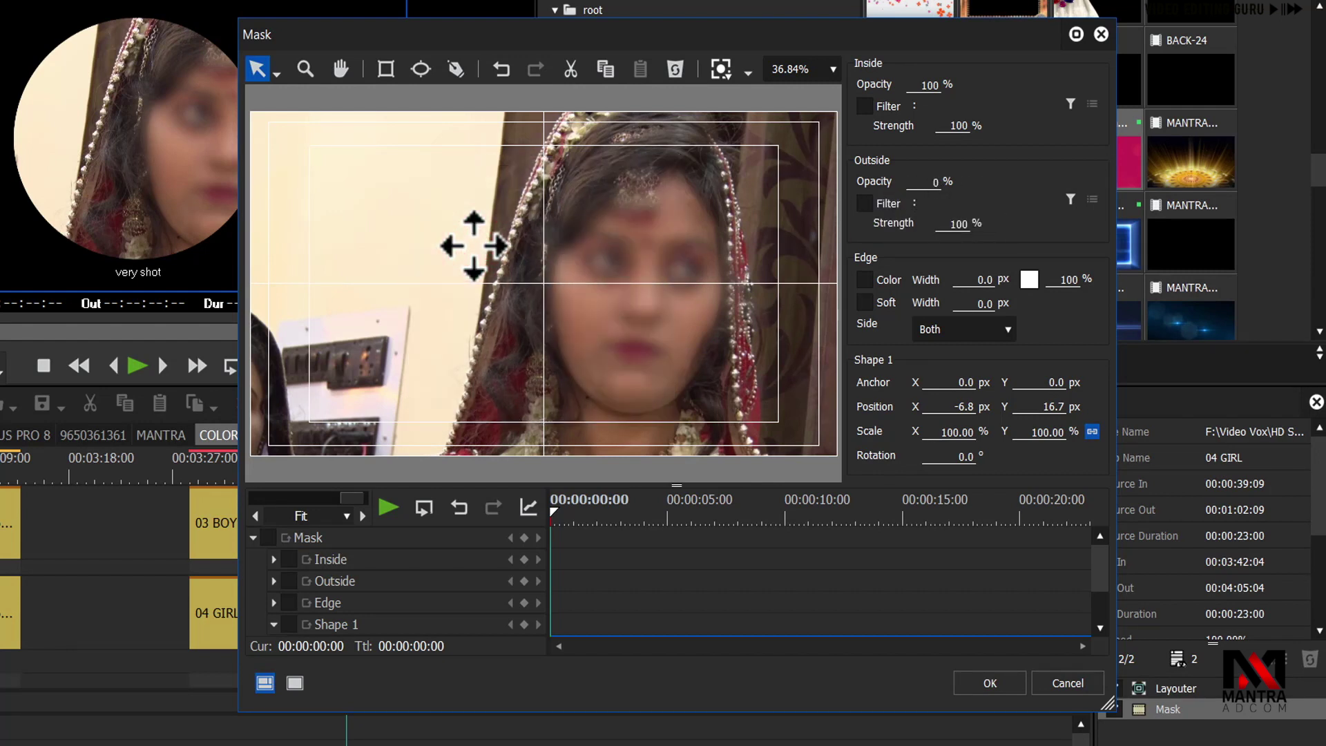
{"action": "key", "text": "ctrl+z"}
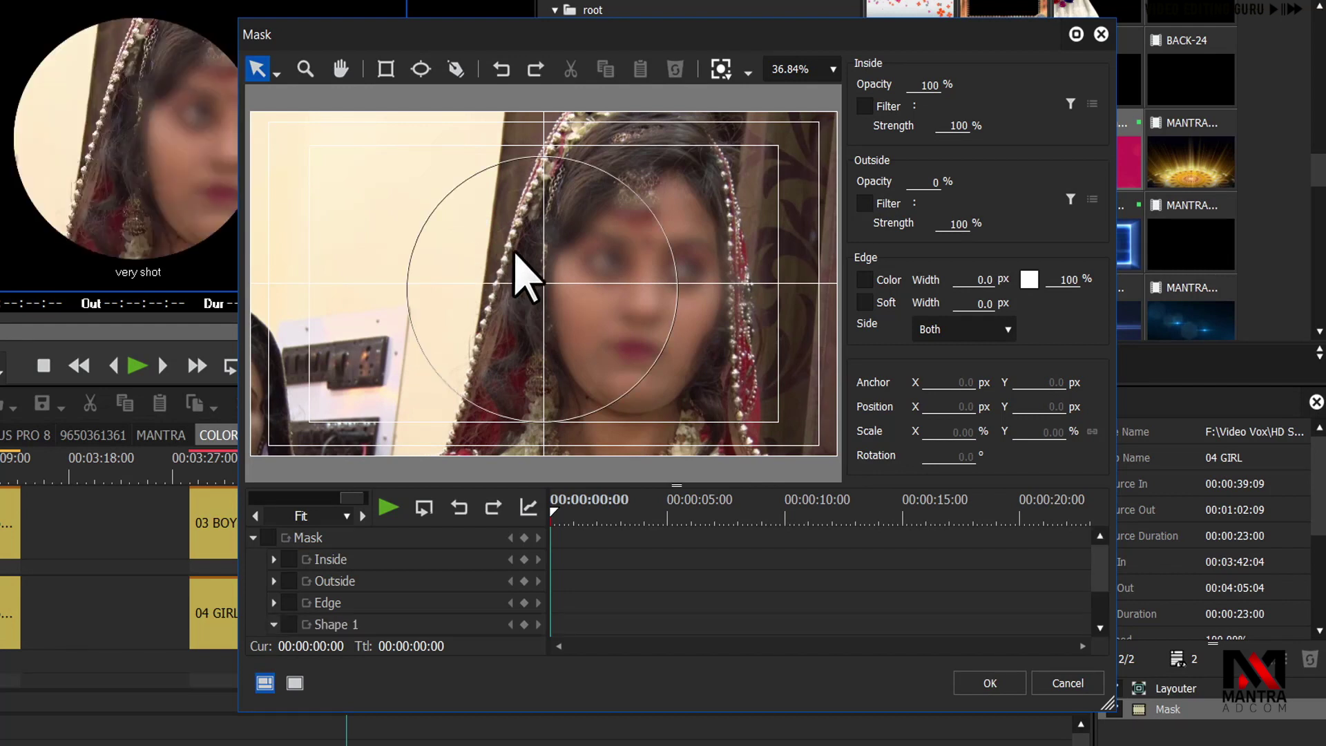
- Select the ellipse mask shape in the mask view and delete it
{"action": "left_click", "coordinate": [510, 275]}
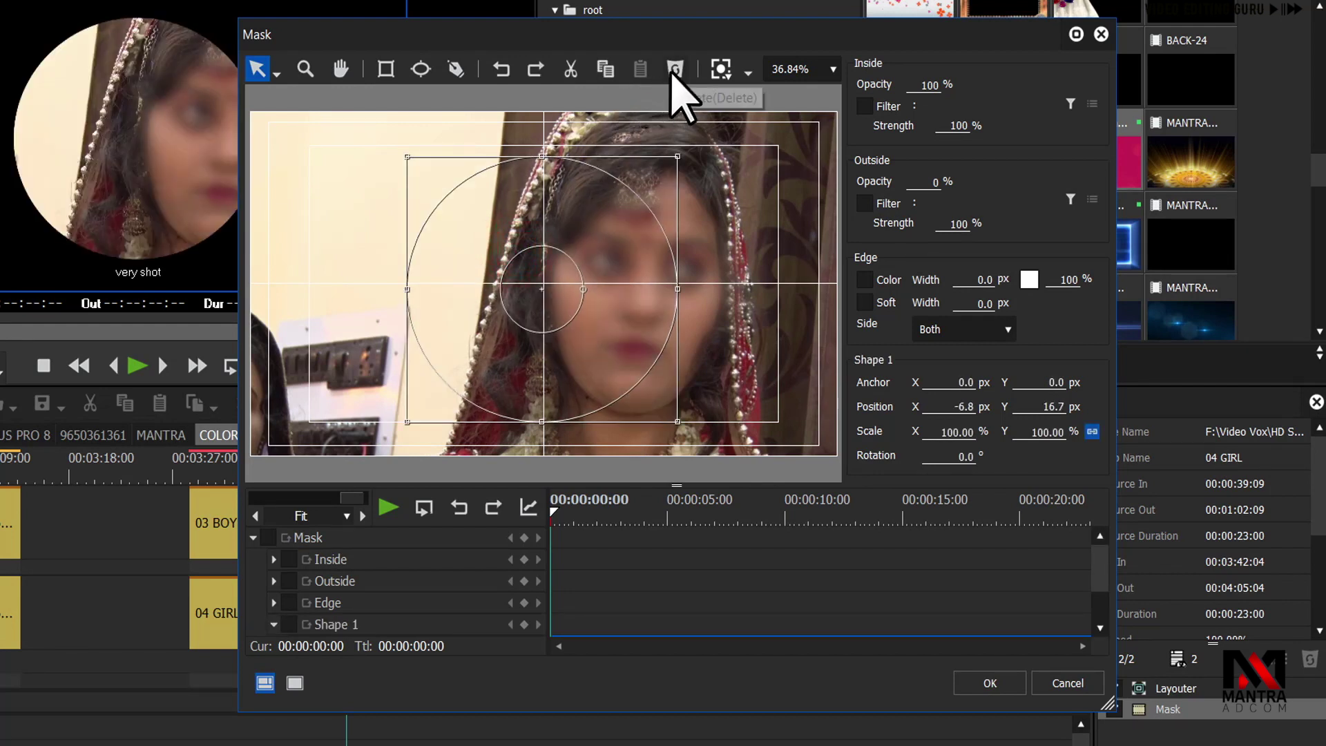
{"action": "left_click", "coordinate": [675, 69]}
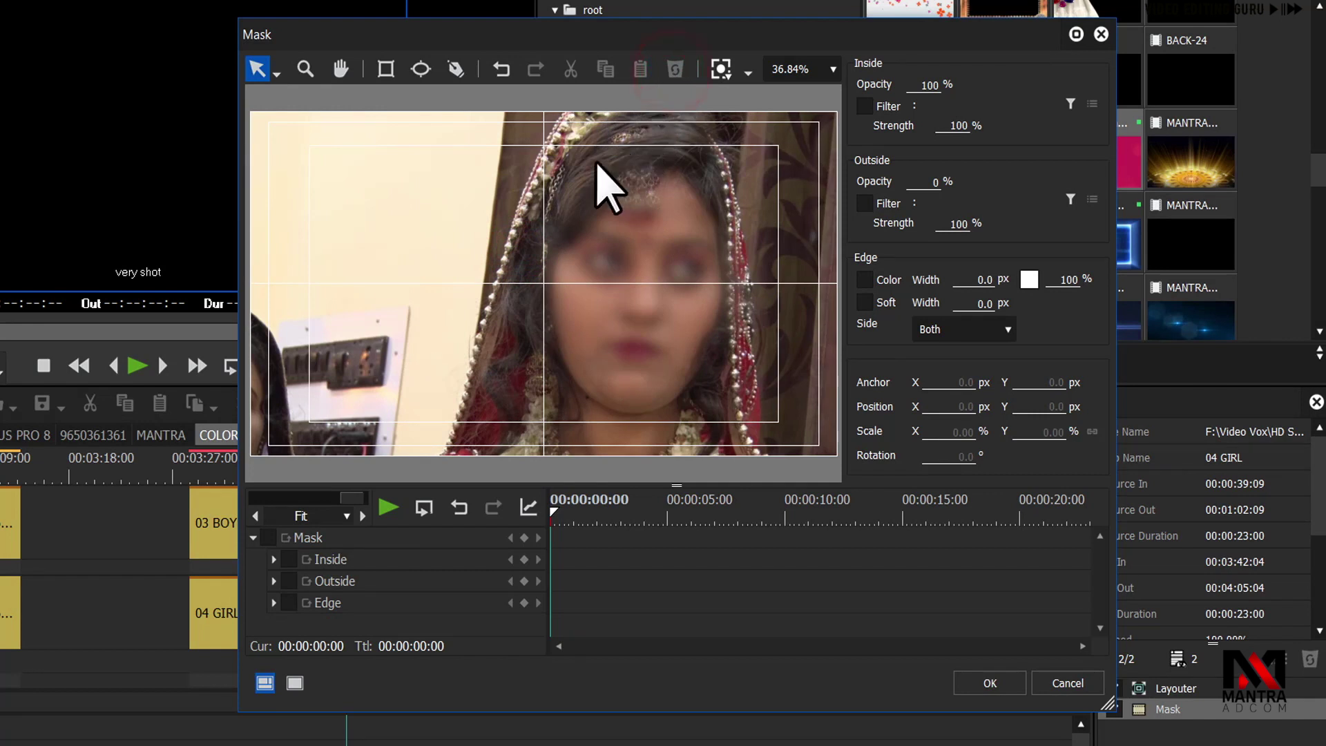
- Draw a closed, irregular curved path mask with the Pen tool, spanning the face and the pale wall beside it
{"action": "left_click", "coordinate": [455, 69]}
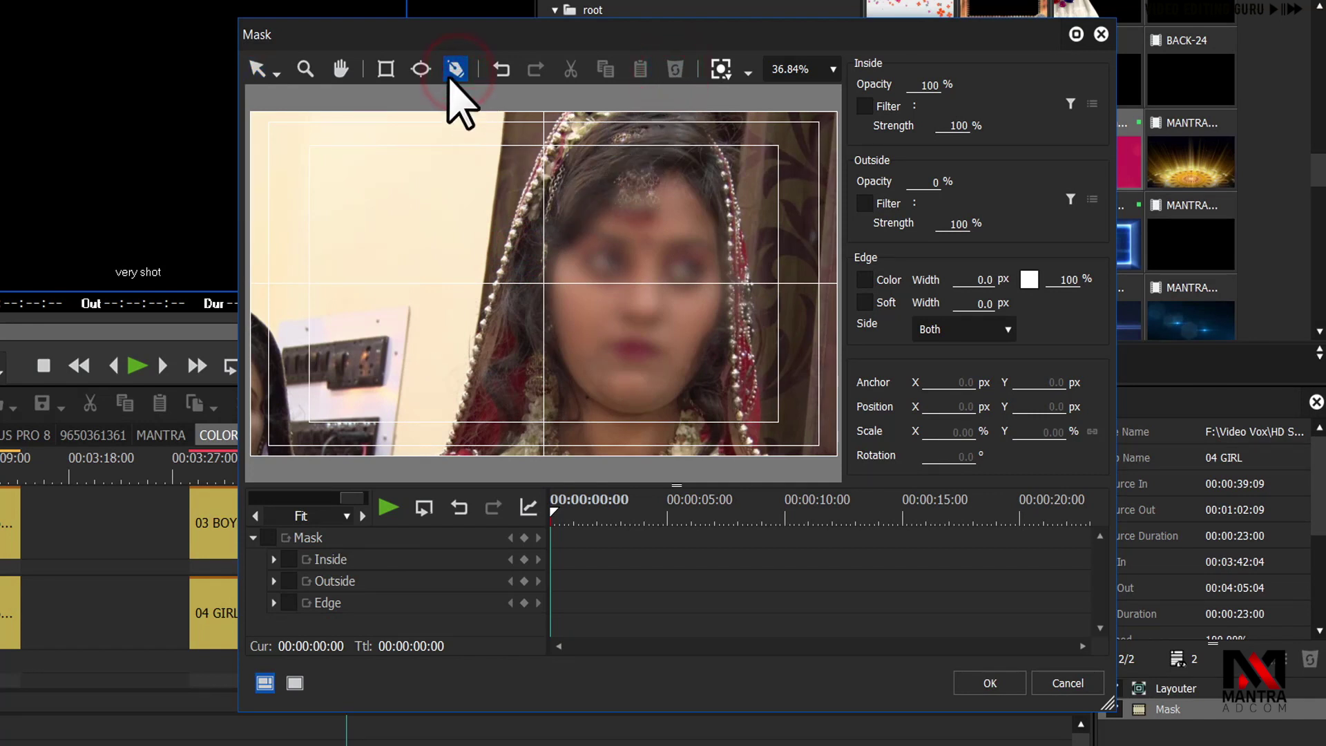
{"action": "left_click", "coordinate": [442, 209]}
{"action": "left_click_drag", "start_coordinate": [485, 188], "coordinate": [696, 180]}
{"action": "left_click_drag", "start_coordinate": [725, 268], "coordinate": [771, 278]}
{"action": "left_click_drag", "start_coordinate": [728, 341], "coordinate": [714, 350]}
{"action": "left_click_drag", "start_coordinate": [632, 406], "coordinate": [619, 412]}
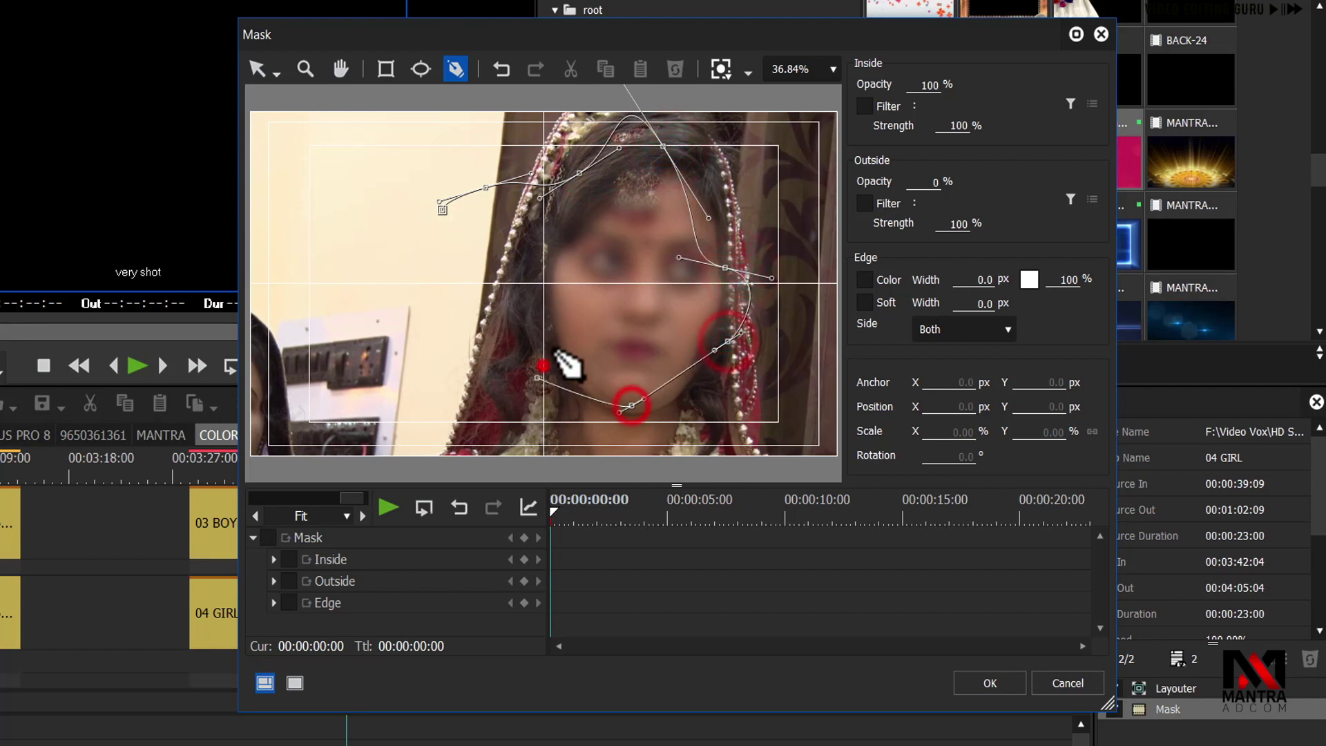
{"action": "left_click_drag", "start_coordinate": [543, 366], "coordinate": [552, 347]}
{"action": "left_click_drag", "start_coordinate": [496, 327], "coordinate": [472, 322]}
{"action": "left_click_drag", "start_coordinate": [417, 284], "coordinate": [349, 219]}
{"action": "left_click_drag", "start_coordinate": [355, 161], "coordinate": [384, 177]}
{"action": "left_click_drag", "start_coordinate": [414, 209], "coordinate": [438, 232]}
{"action": "left_click", "coordinate": [442, 210]}
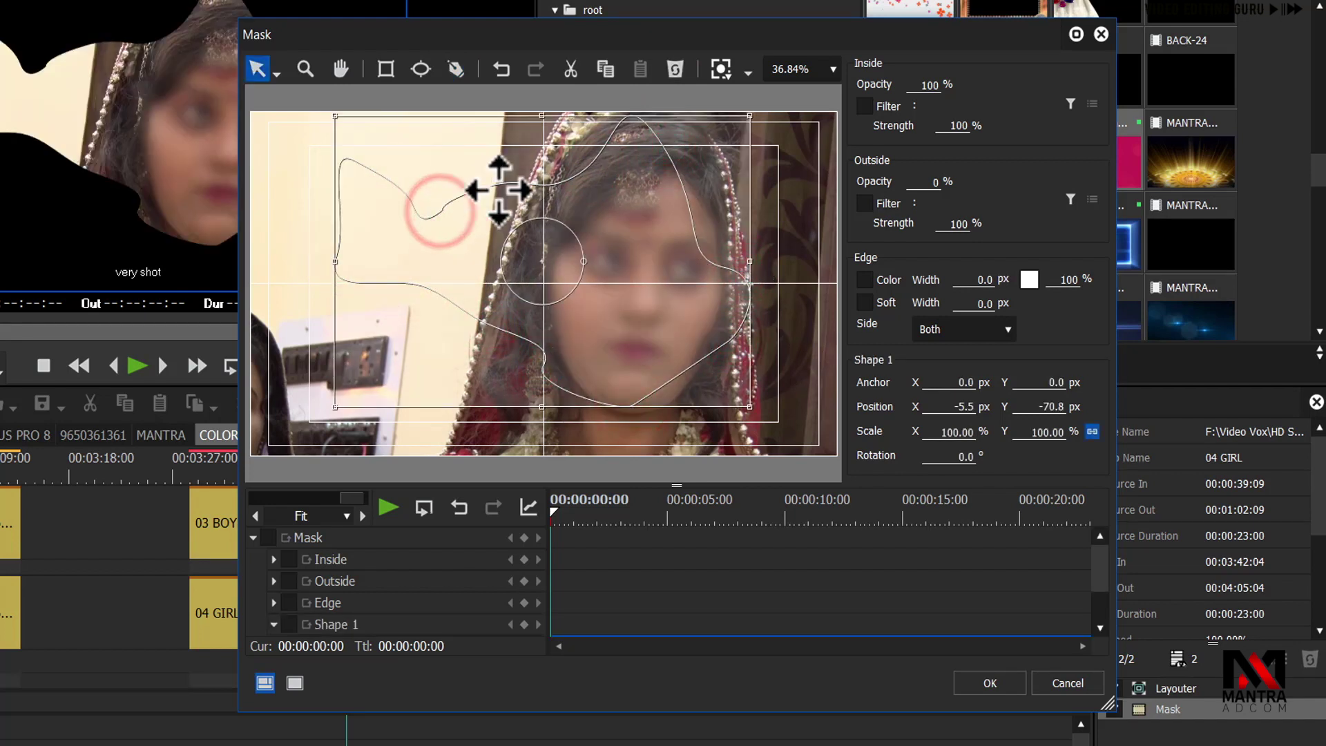
- Delete the freeform mask and draw a rectangle mask just inside the inner safe area, placed at about X 15 px, Y -20 px
{"action": "left_click_drag", "start_coordinate": [454, 32], "coordinate": [473, 83]}
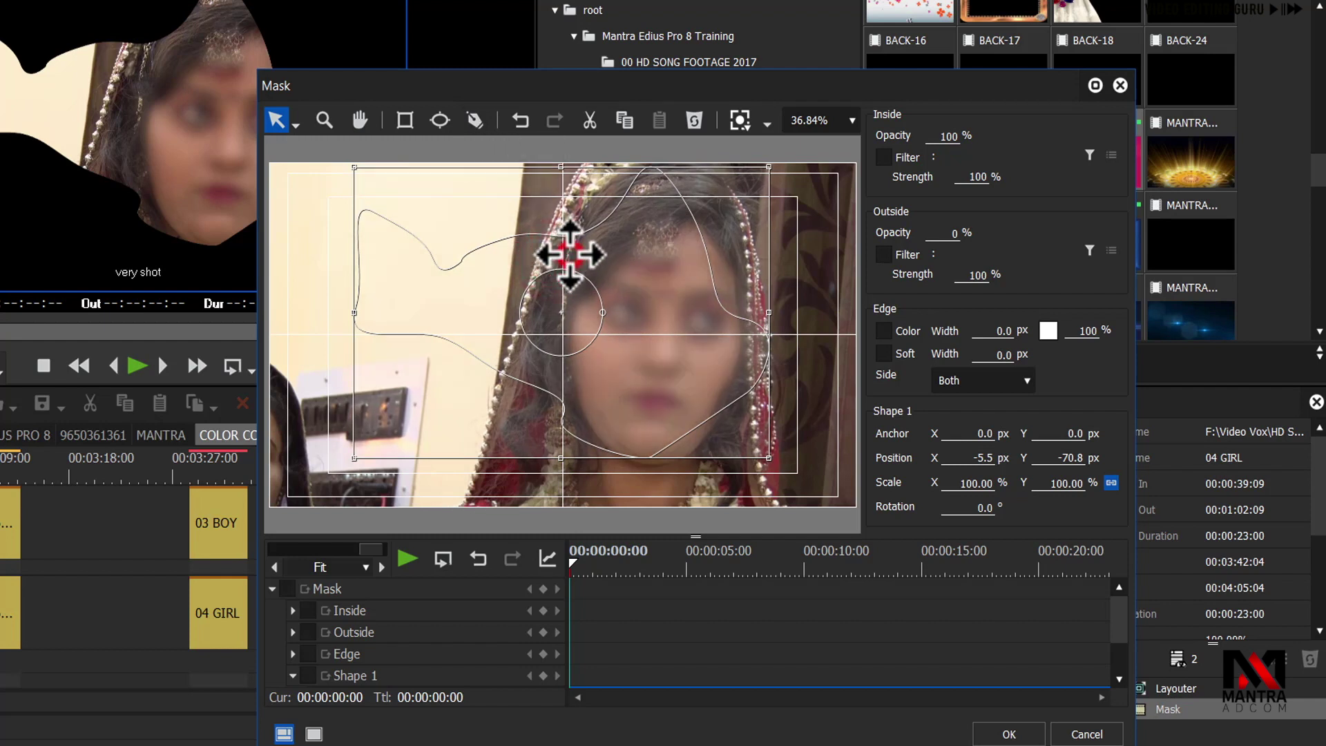
{"action": "left_click", "coordinate": [694, 120]}
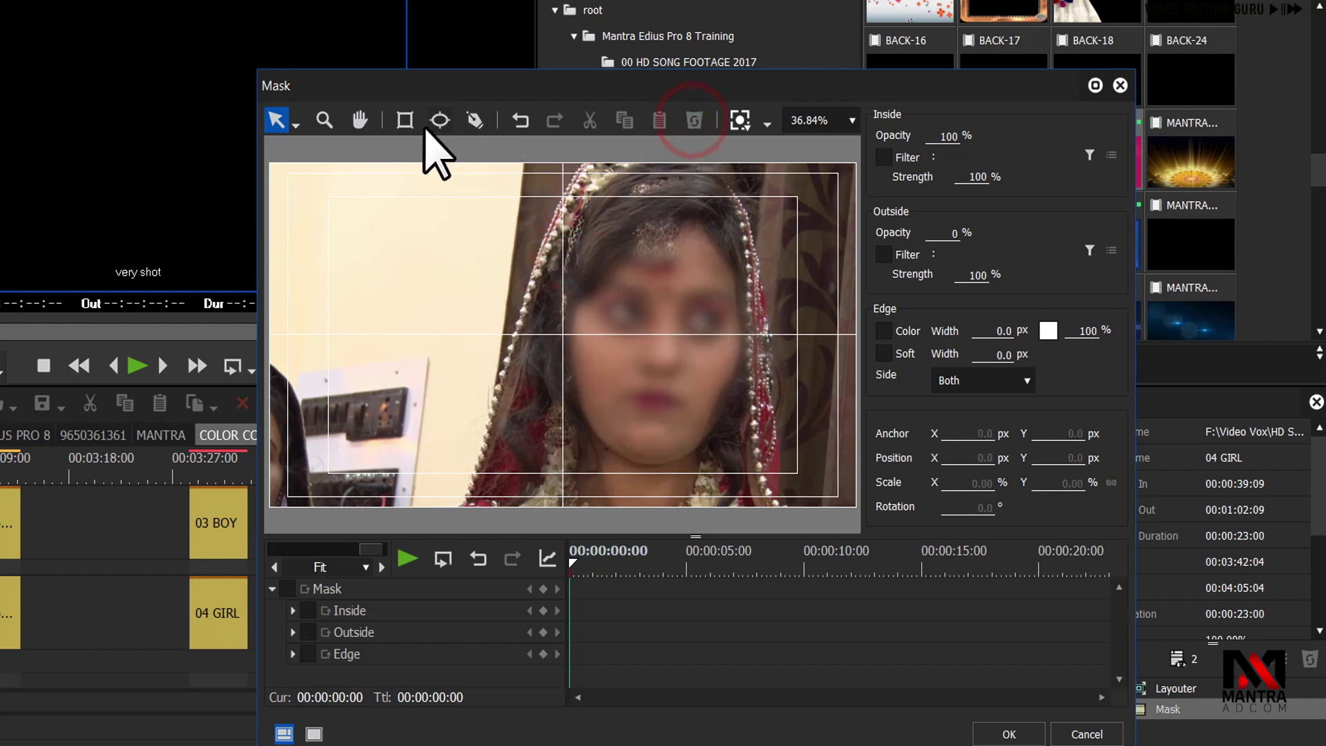
{"action": "left_click", "coordinate": [405, 122]}
{"action": "left_click_drag", "start_coordinate": [332, 204], "coordinate": [796, 454]}
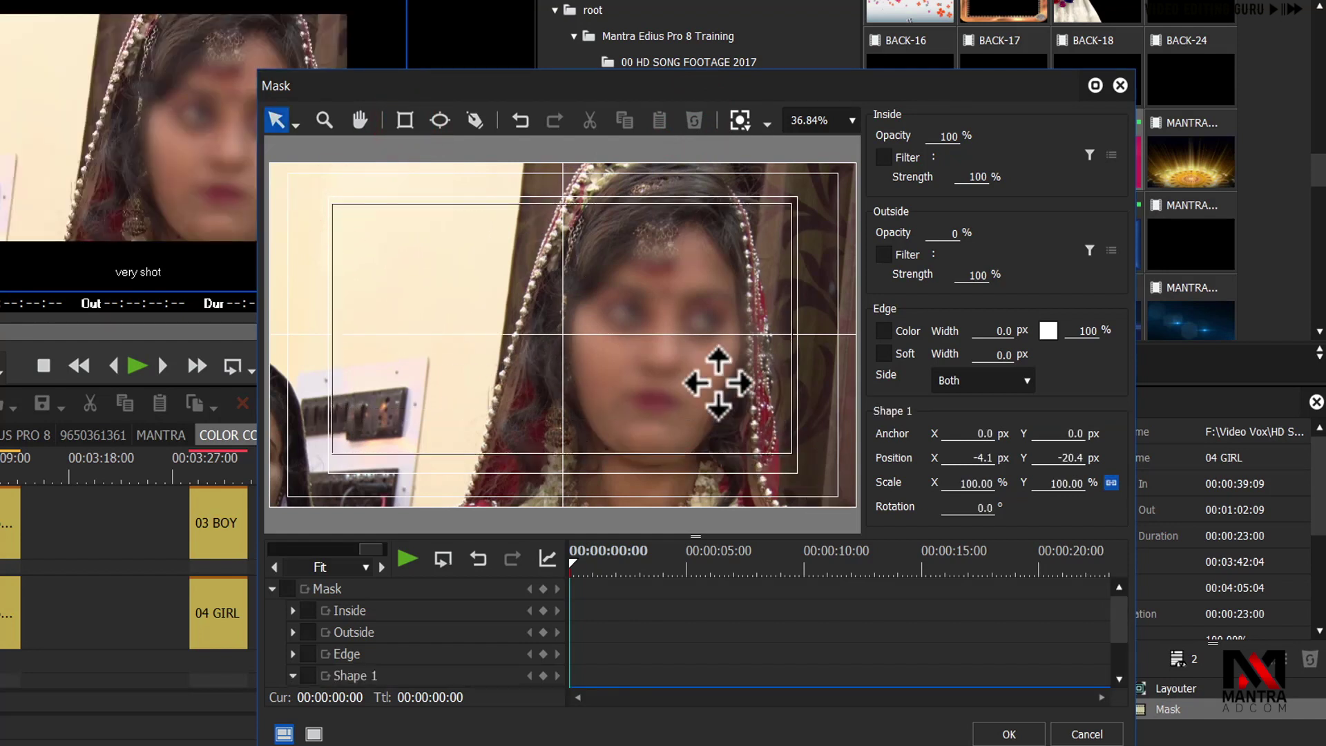
{"action": "left_click_drag", "start_coordinate": [604, 278], "coordinate": [606, 278]}
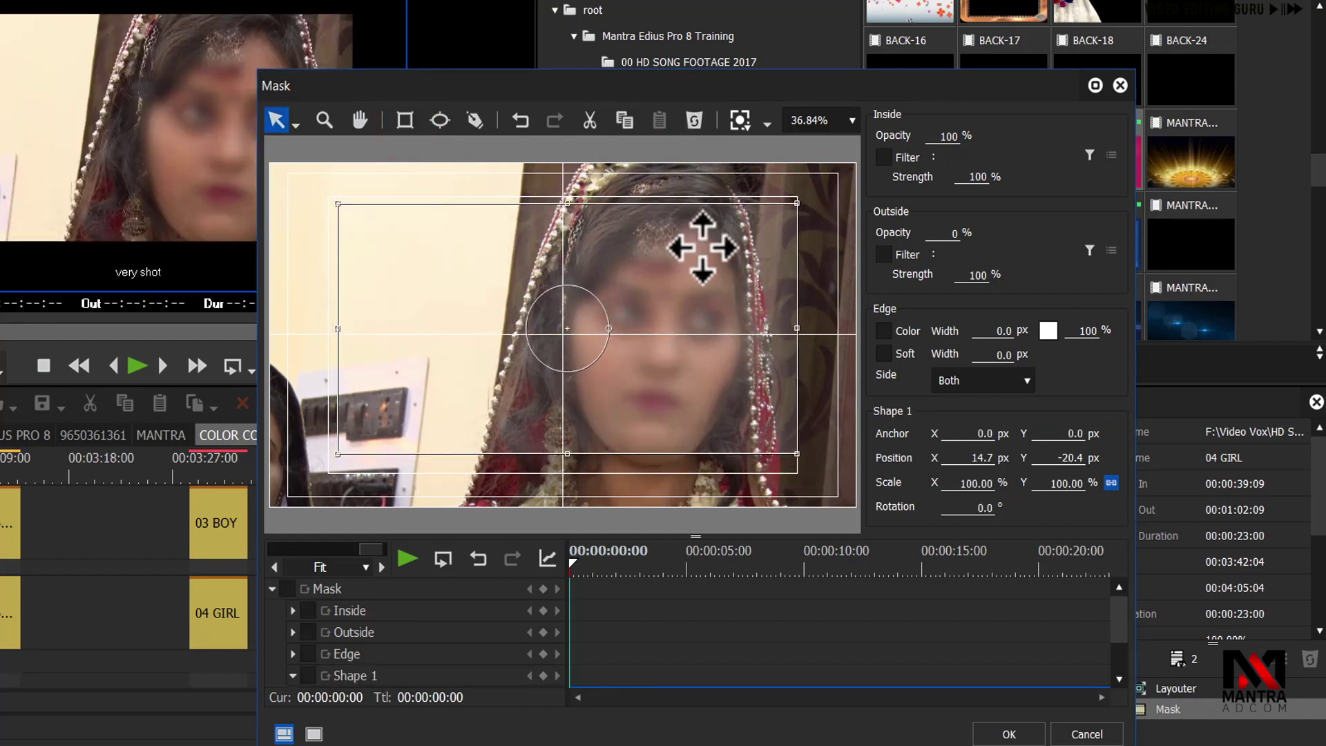
- Scale the rectangle mask proportionally to about 95% and unlink its X and Y scale
{"action": "left_click", "coordinate": [796, 202]}
{"action": "left_click_drag", "start_coordinate": [567, 202], "coordinate": [592, 222]}
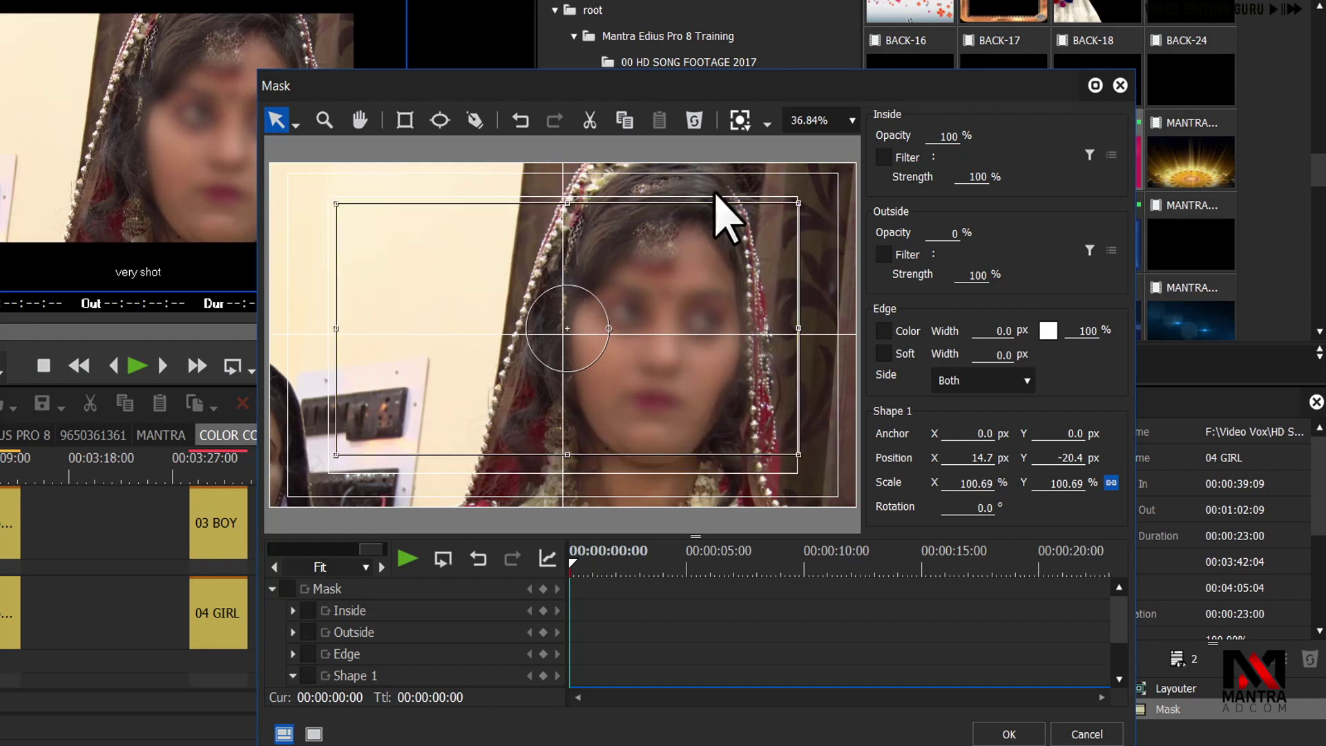
{"action": "mouse_move", "coordinate": [796, 201]}
{"action": "left_mouse_down"}
{"action": "mouse_move", "coordinate": [756, 232]}
{"action": "mouse_move", "coordinate": [802, 222]}
{"action": "mouse_move", "coordinate": [805, 207]}
{"action": "mouse_move", "coordinate": [792, 222]}
{"action": "mouse_move", "coordinate": [784, 212]}
{"action": "left_mouse_up"}
{"action": "mouse_move", "coordinate": [783, 329]}
{"action": "left_mouse_down"}
{"action": "mouse_move", "coordinate": [743, 346]}
{"action": "mouse_move", "coordinate": [787, 349]}
{"action": "left_mouse_up"}
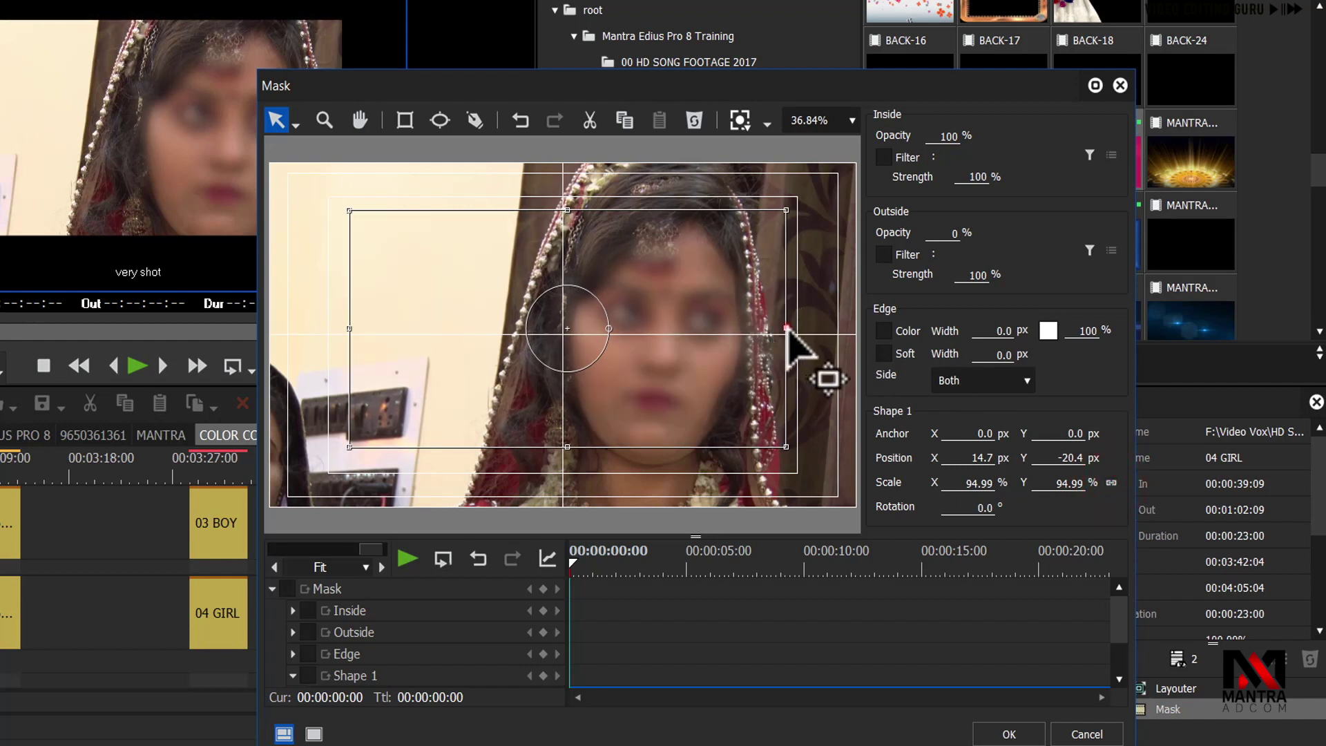
- Resize the rectangle mask independently to about 53% horizontal and 105% vertical scale
{"action": "mouse_move", "coordinate": [786, 328]}
{"action": "left_mouse_down"}
{"action": "mouse_move", "coordinate": [715, 330]}
{"action": "mouse_move", "coordinate": [782, 335]}
{"action": "left_mouse_up"}
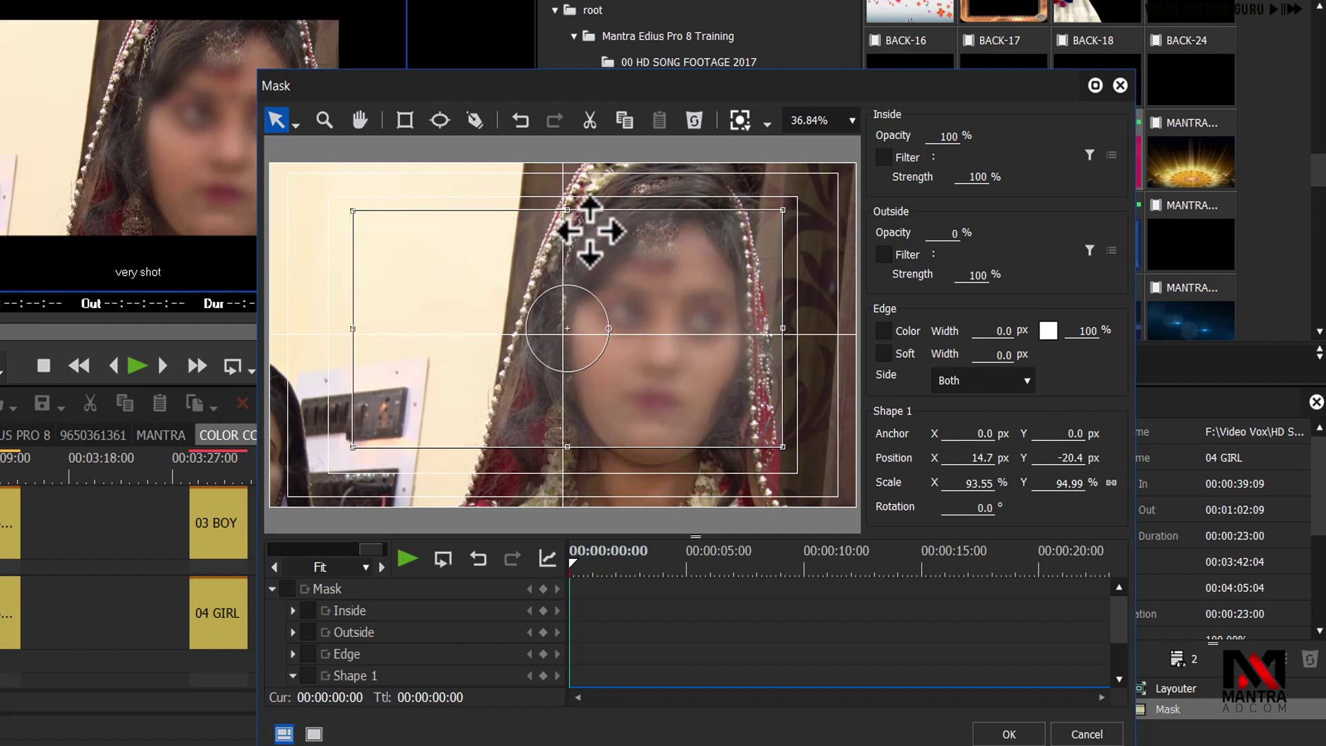
{"action": "mouse_move", "coordinate": [567, 211]}
{"action": "left_mouse_down"}
{"action": "mouse_move", "coordinate": [571, 272]}
{"action": "mouse_move", "coordinate": [565, 200]}
{"action": "mouse_move", "coordinate": [568, 280]}
{"action": "mouse_move", "coordinate": [580, 198]}
{"action": "left_mouse_up"}
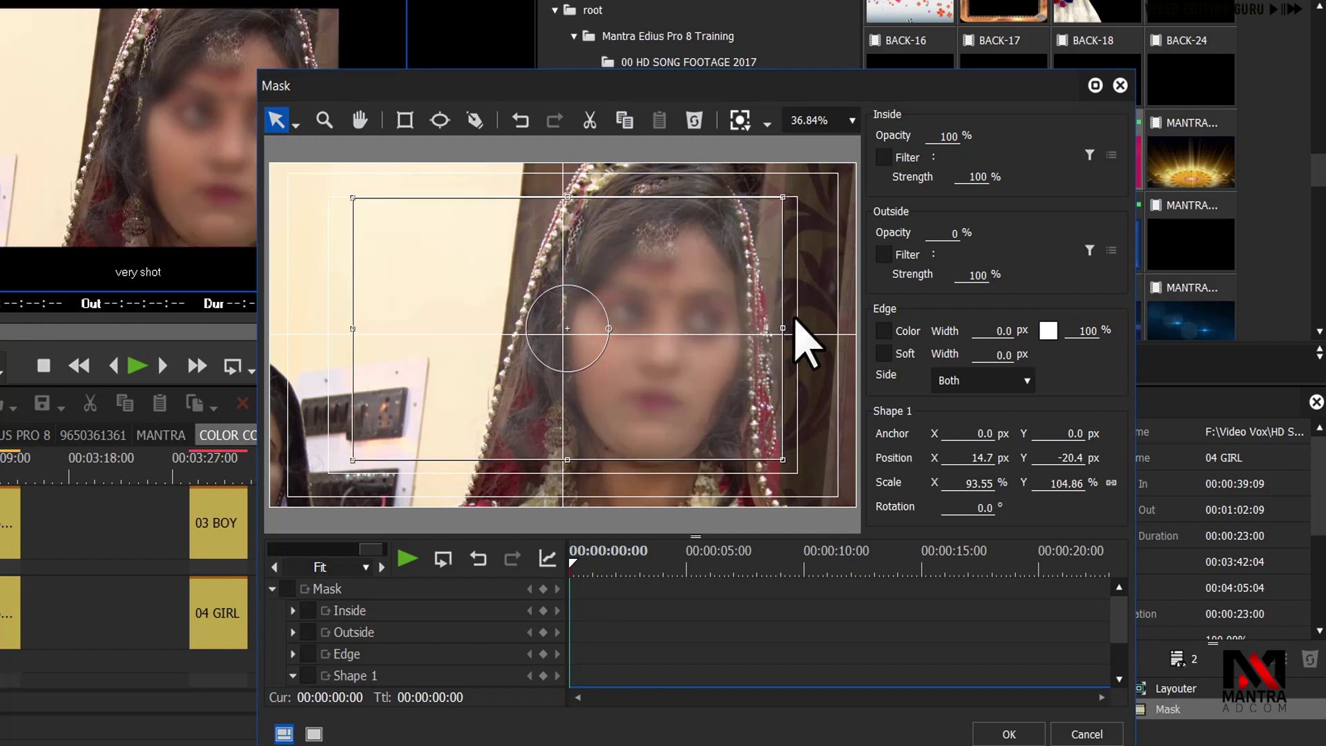
{"action": "left_click_drag", "start_coordinate": [782, 329], "coordinate": [690, 345]}
- Move the rectangle mask toward the face, to position about X 122 px, Y -57 px
{"action": "left_click_drag", "start_coordinate": [568, 281], "coordinate": [629, 246]}
{"action": "left_click", "coordinate": [976, 458]}
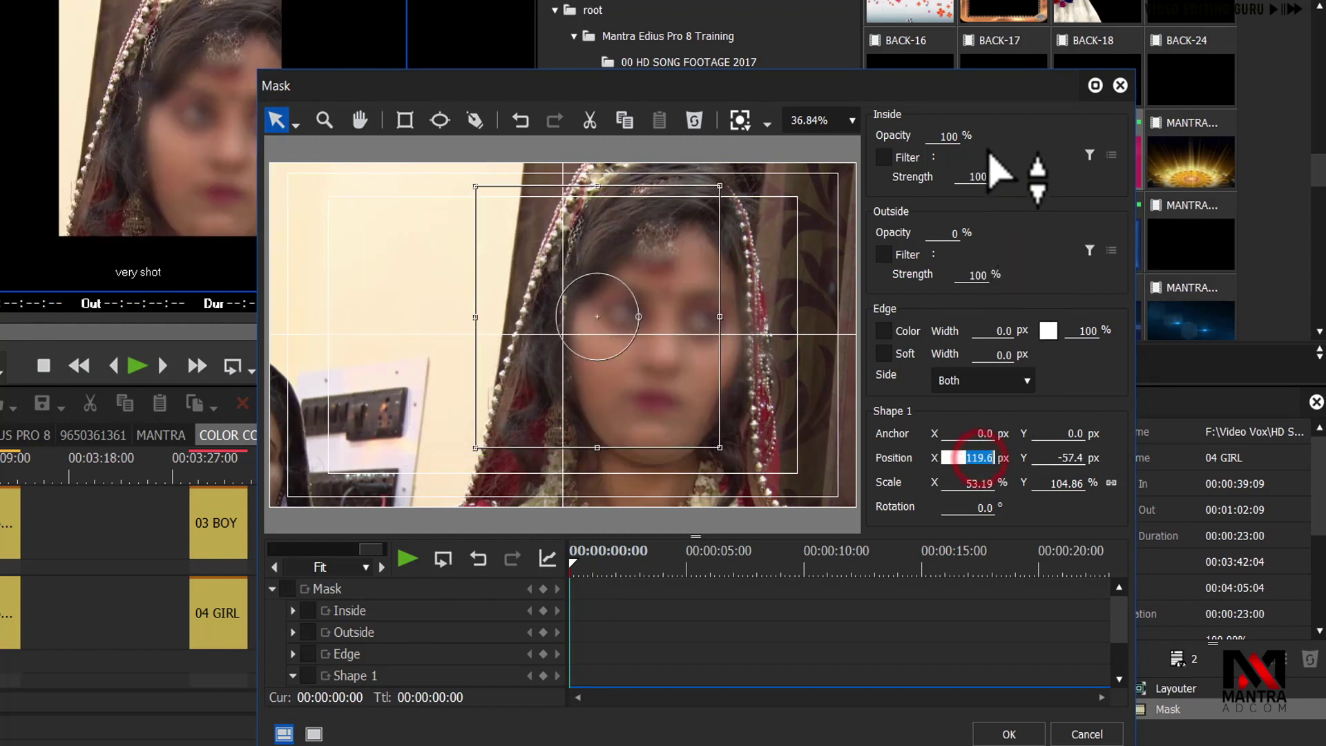
{"action": "scroll", "coordinate": [989, 153], "scroll_direction": "down", "scroll_amount": 10}
{"action": "scroll", "coordinate": [1021, 230], "scroll_direction": "up", "scroll_amount": 10}
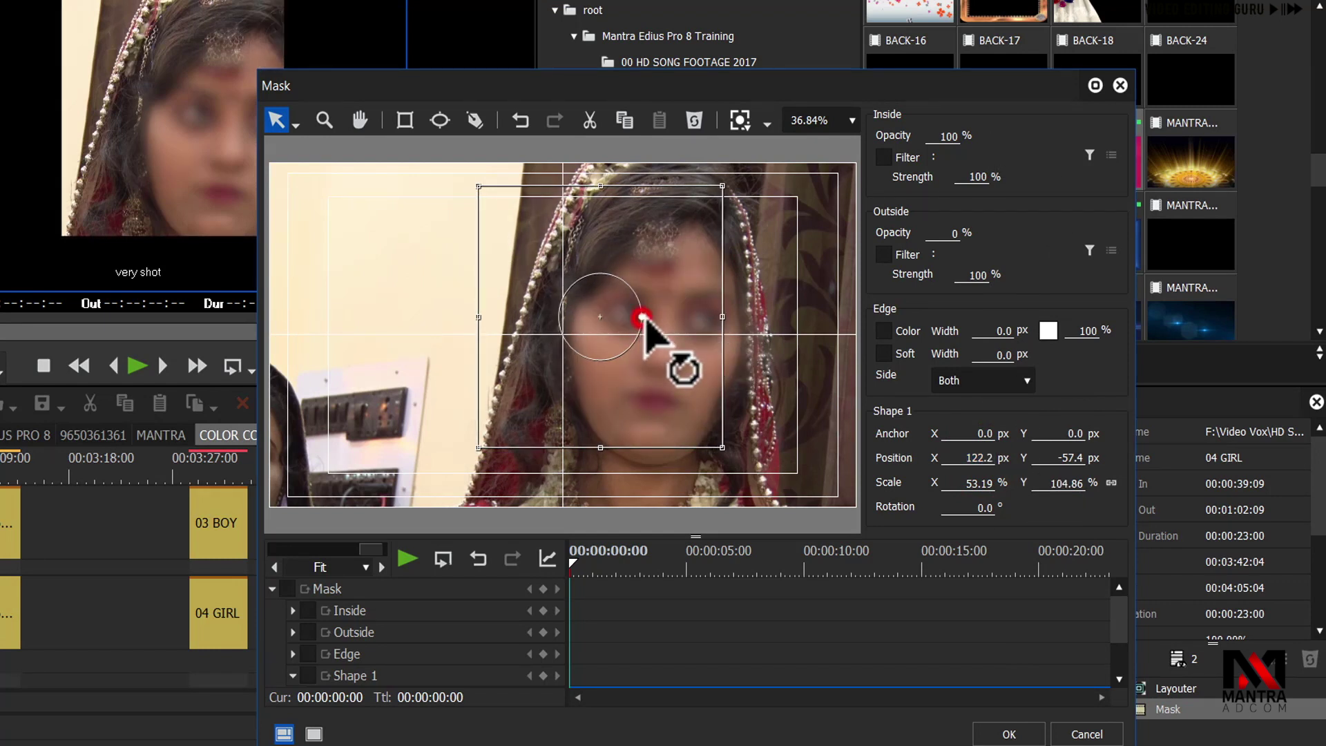
- Move the rectangle mask's anchor to its lower-left corner and rotate the shape to about 20°
{"action": "left_click_drag", "start_coordinate": [643, 318], "coordinate": [642, 378]}
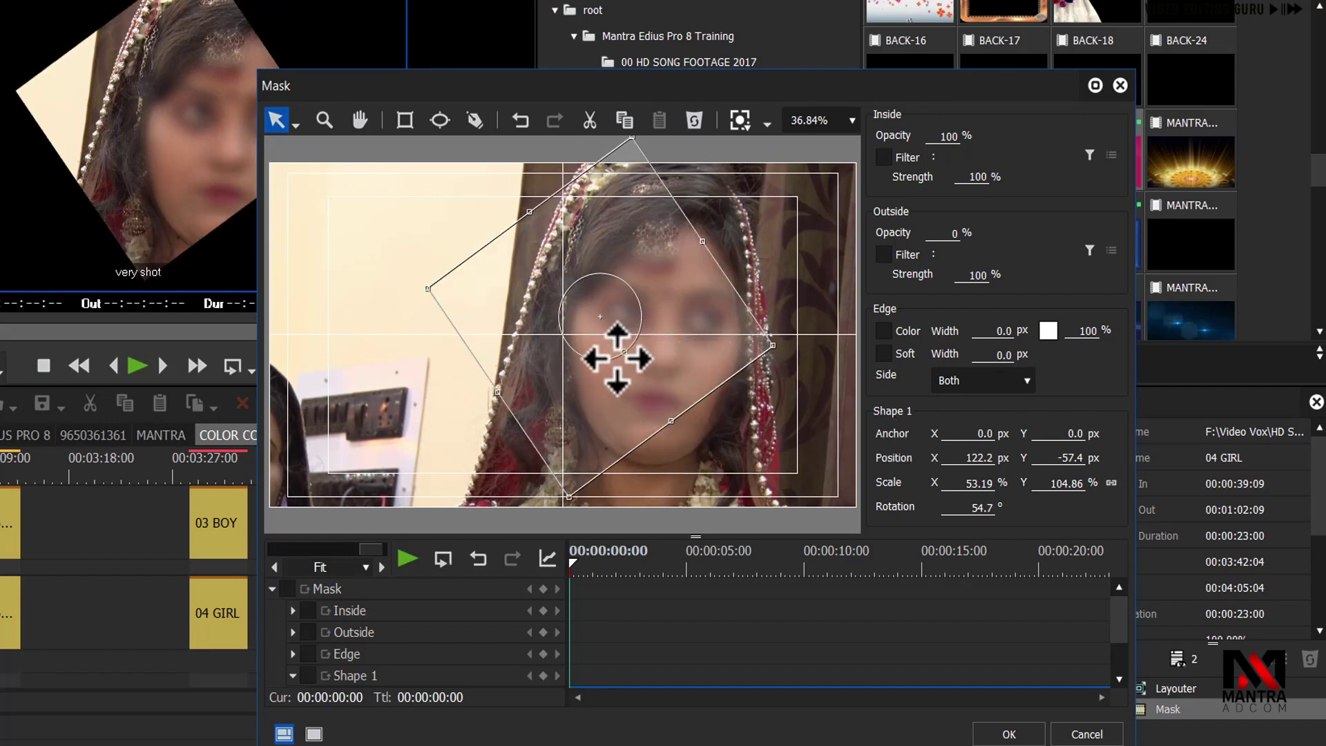
{"action": "left_click_drag", "start_coordinate": [623, 352], "coordinate": [645, 319]}
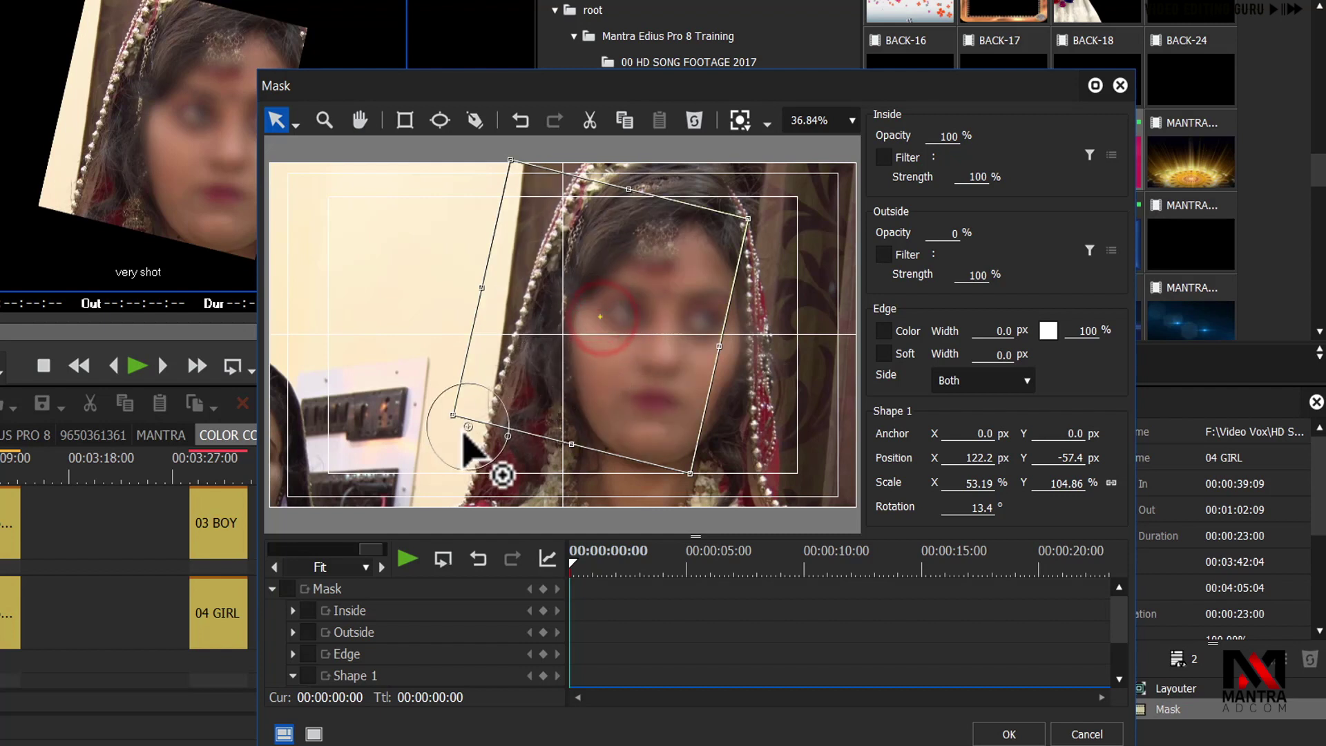
{"action": "left_click", "coordinate": [459, 413]}
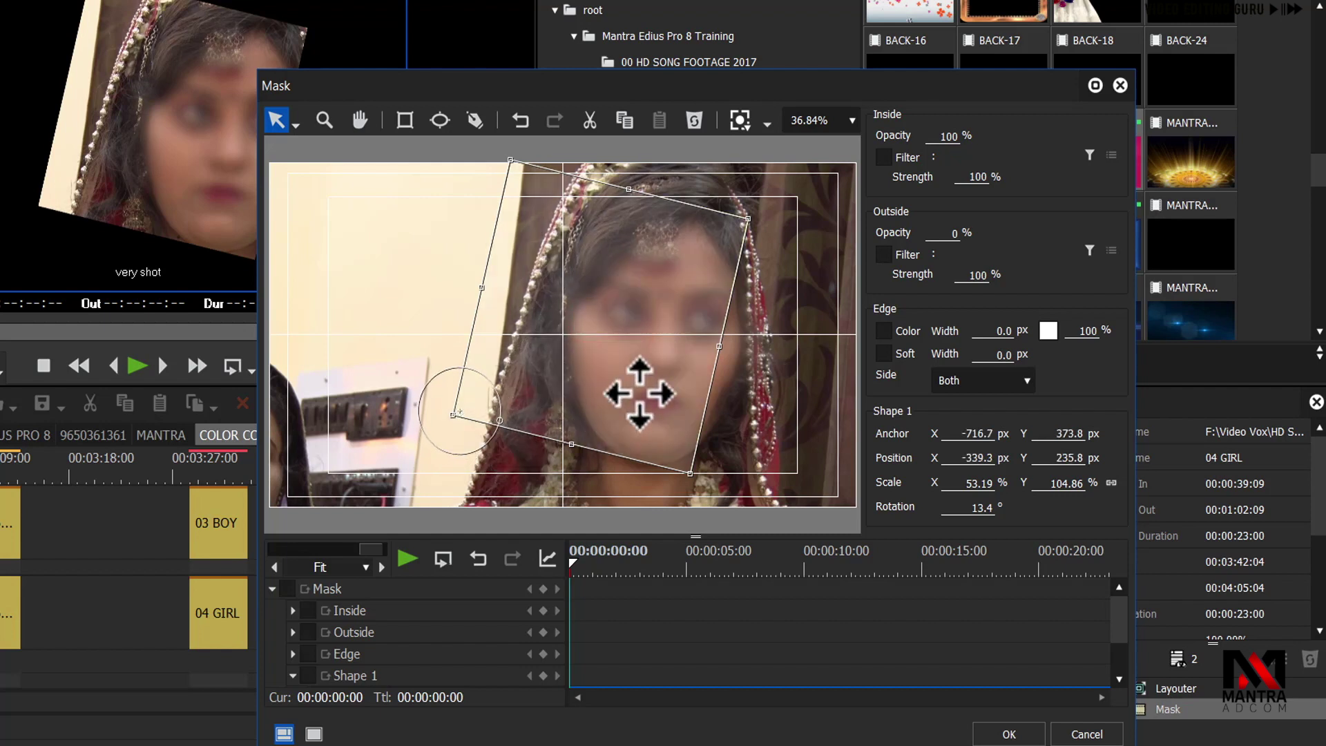
{"action": "left_click_drag", "start_coordinate": [500, 423], "coordinate": [527, 435]}
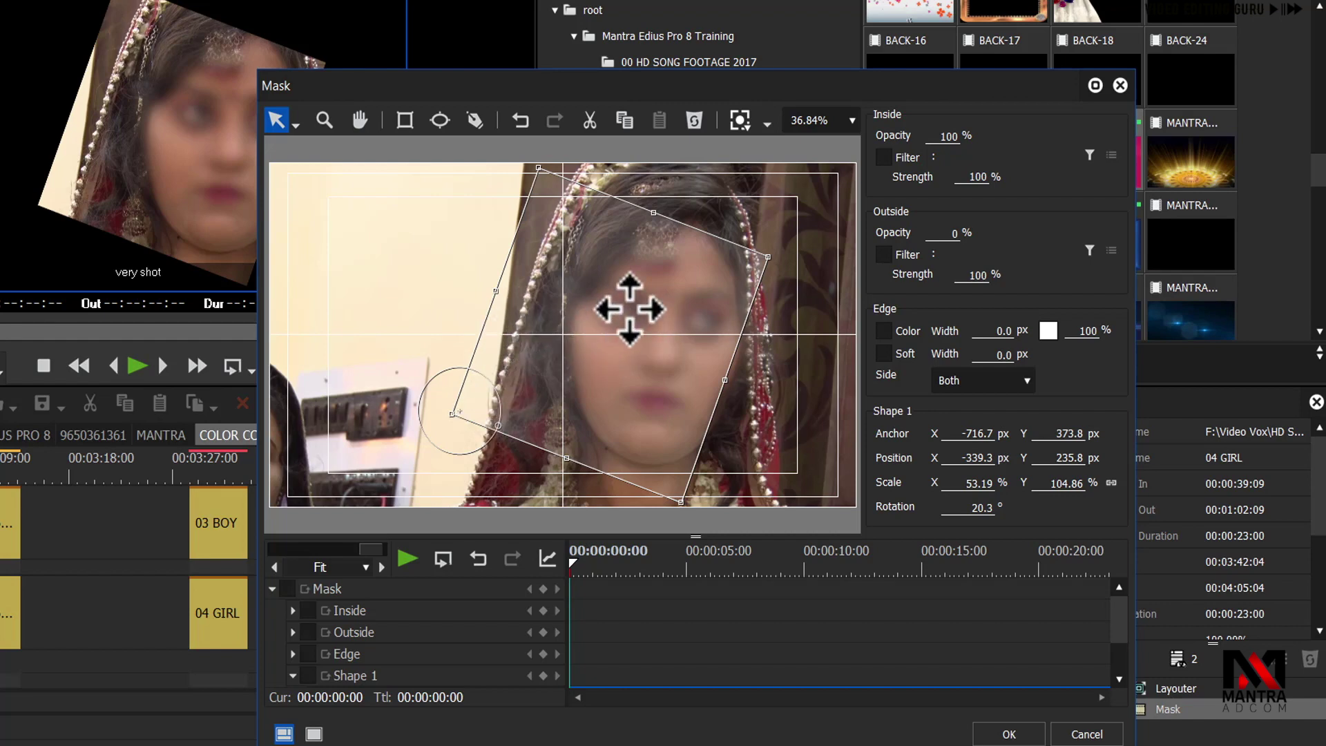
- Move the Mask dialog clear of the timeline and examine the Outside and Inside opacity settings
{"action": "left_click_drag", "start_coordinate": [683, 78], "coordinate": [846, 4]}
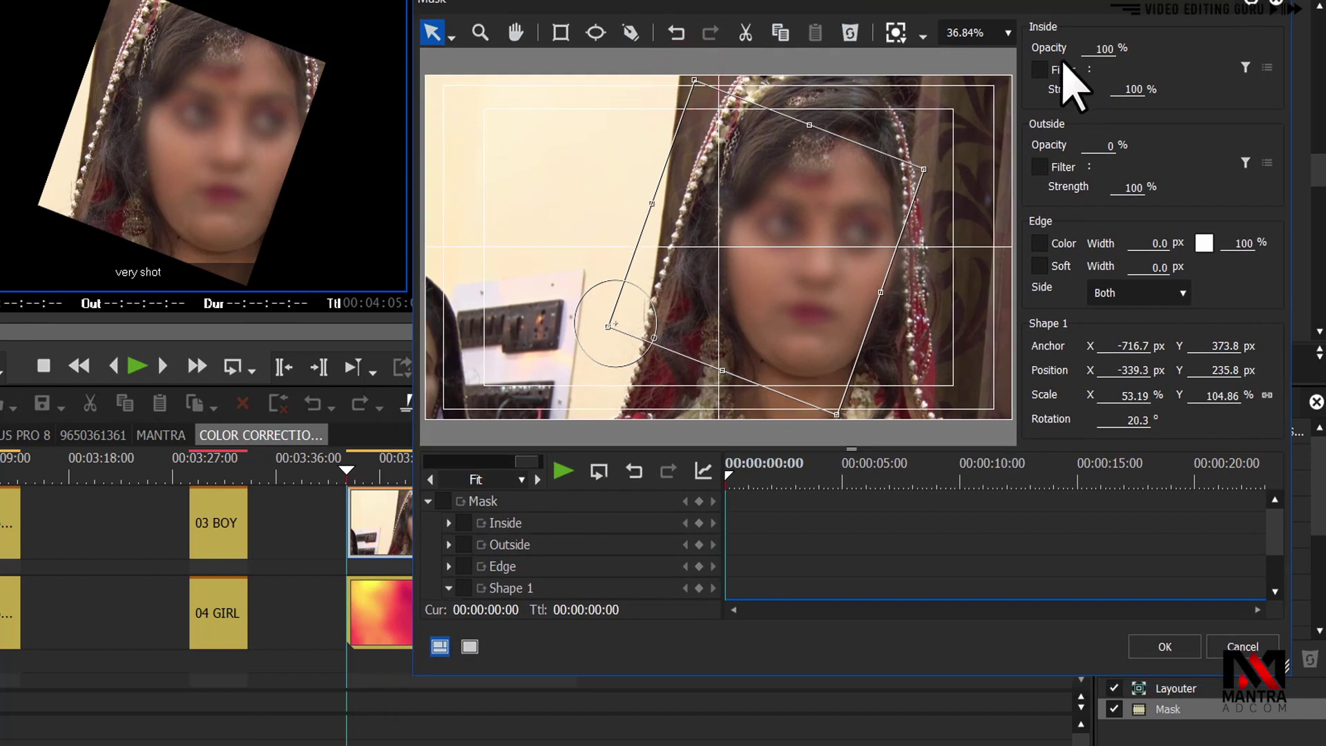
{"action": "left_click", "coordinate": [1104, 146]}
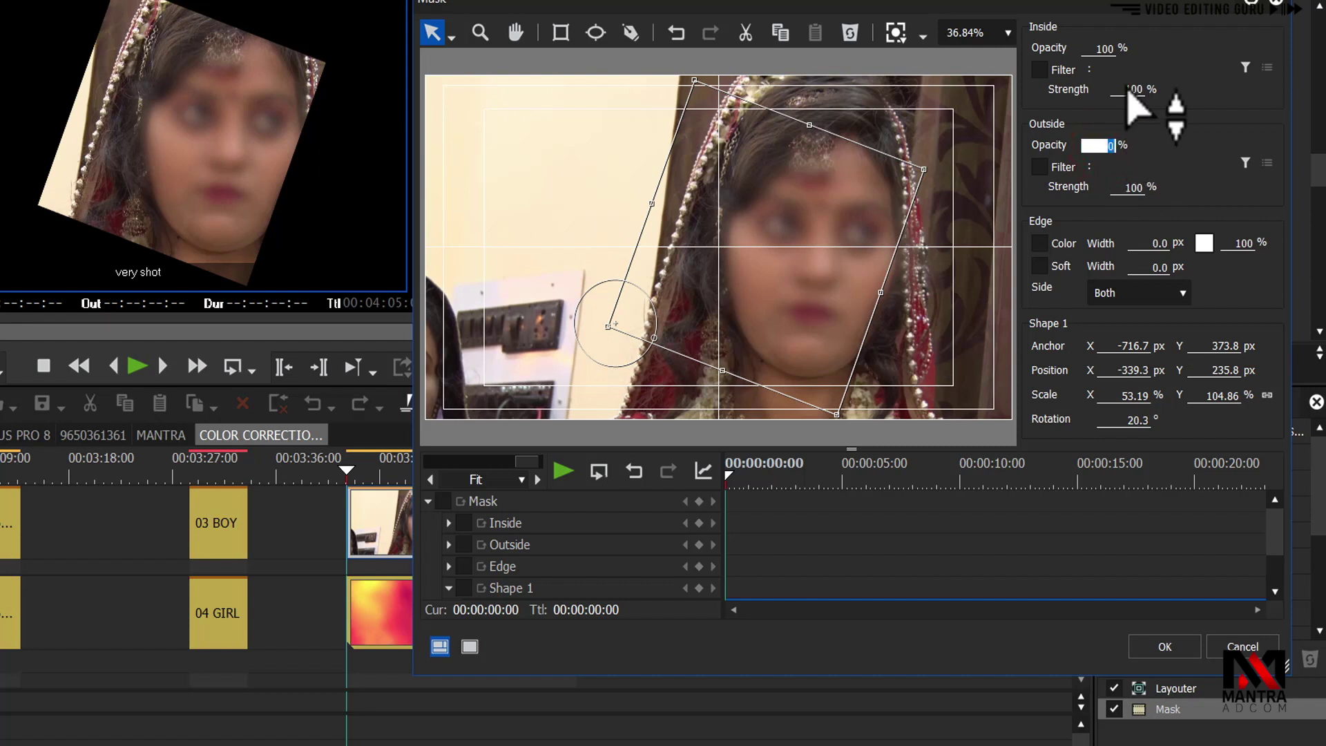
{"action": "left_click", "coordinate": [1101, 47]}
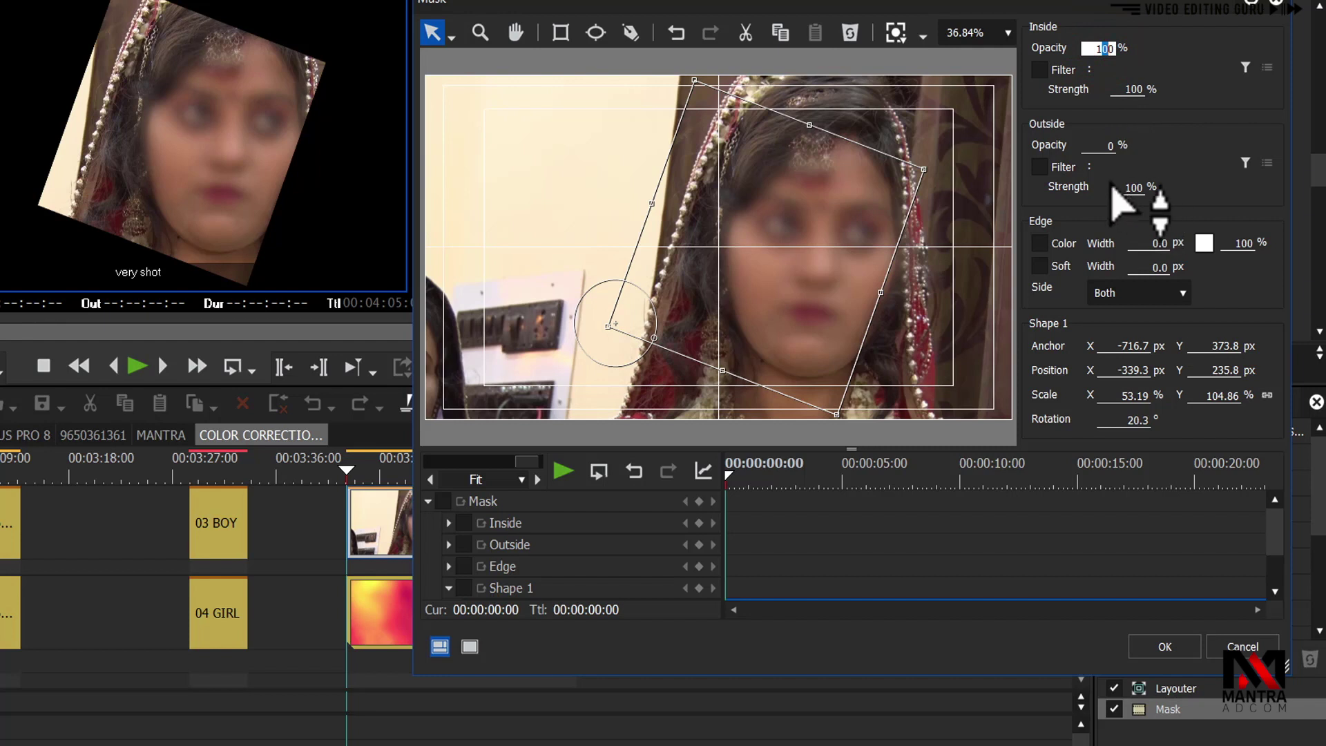
- Enable the Inside filter of the mask and assign the Monotone color correction filter to it
{"action": "left_click", "coordinate": [1040, 70]}
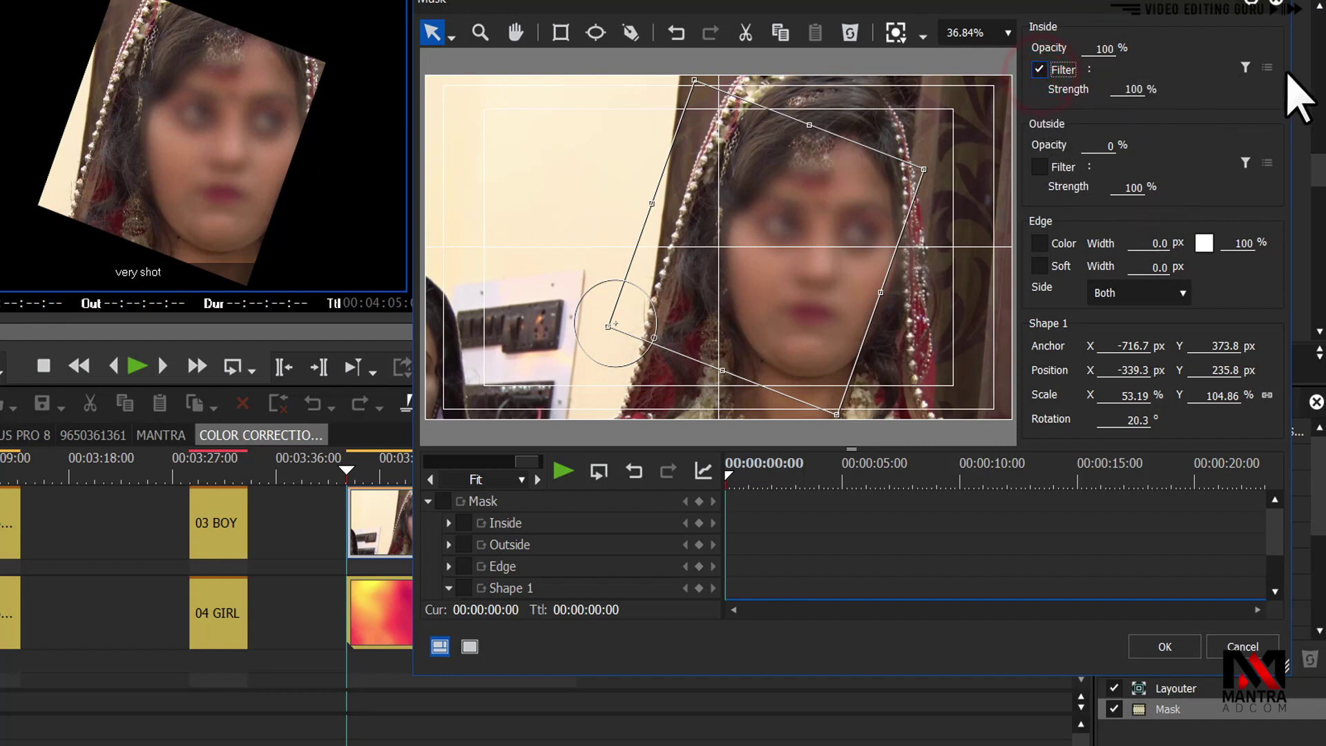
{"action": "left_click", "coordinate": [1246, 67]}
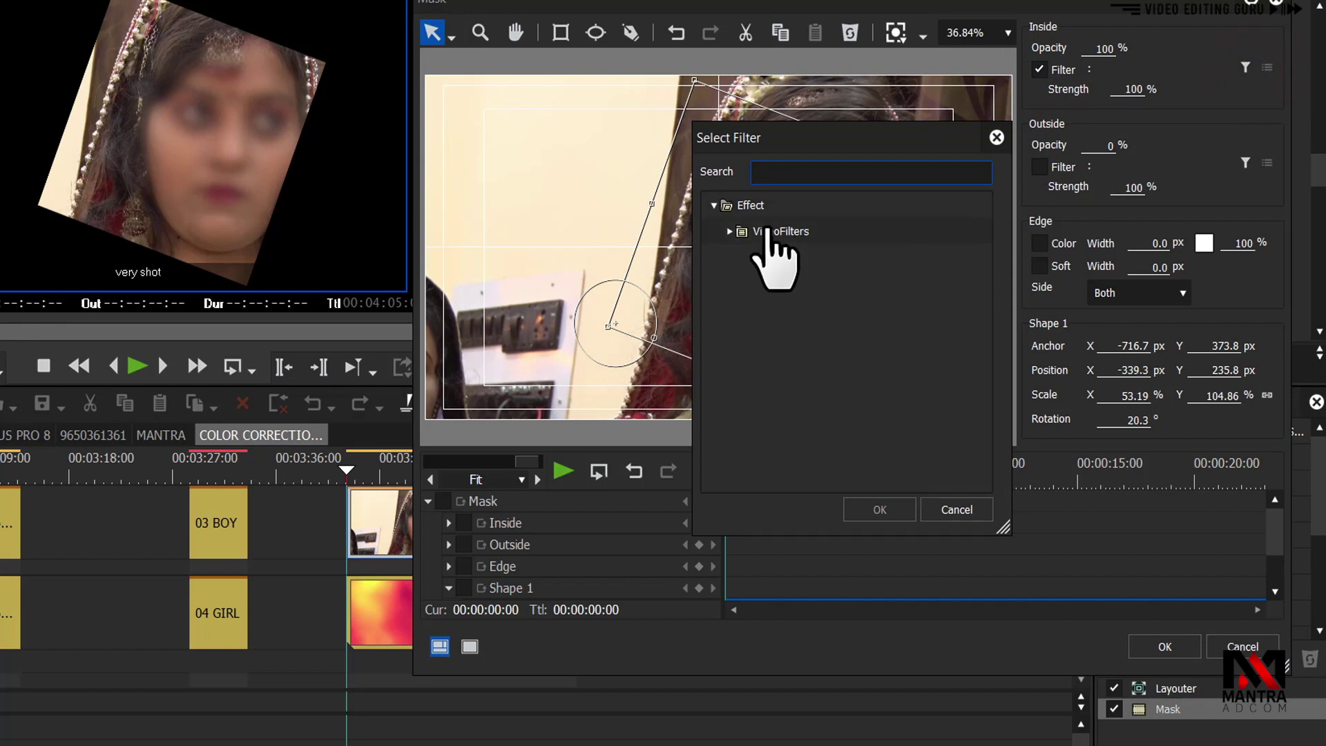
{"action": "left_click", "coordinate": [728, 232]}
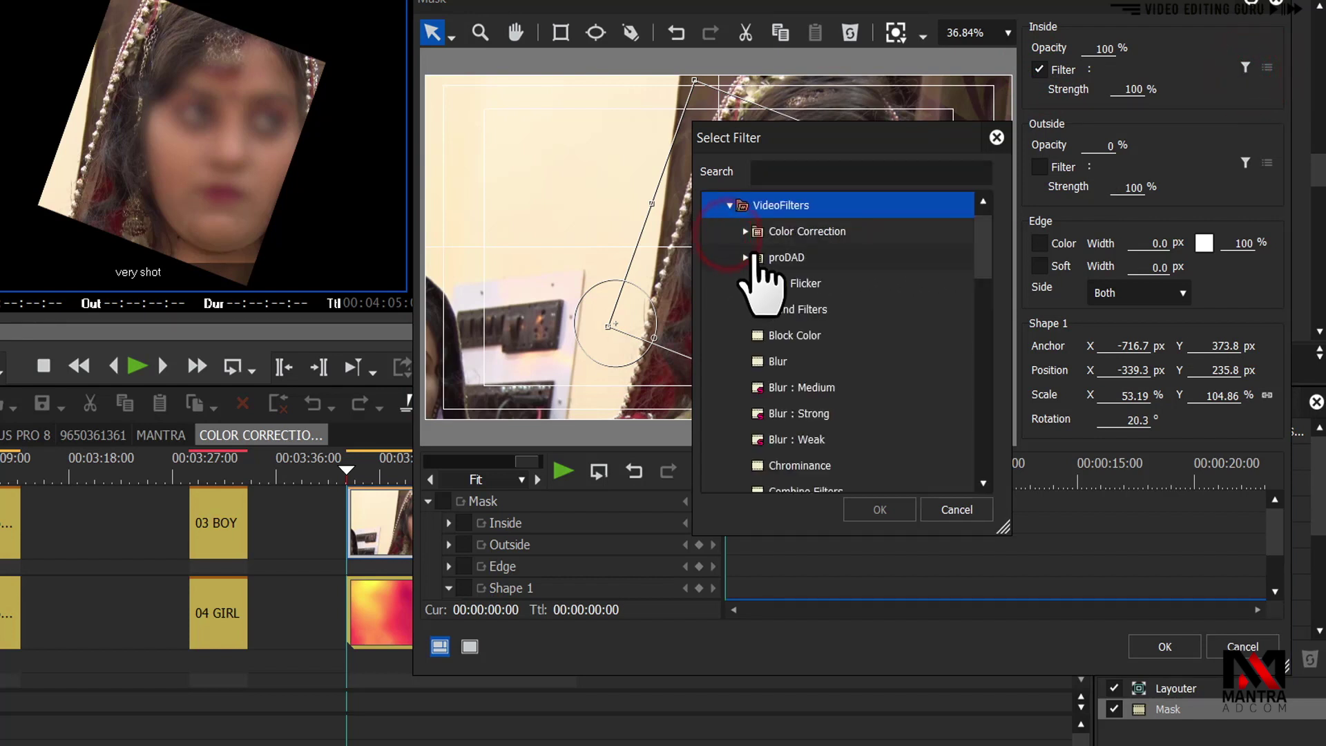
{"action": "left_click", "coordinate": [745, 233]}
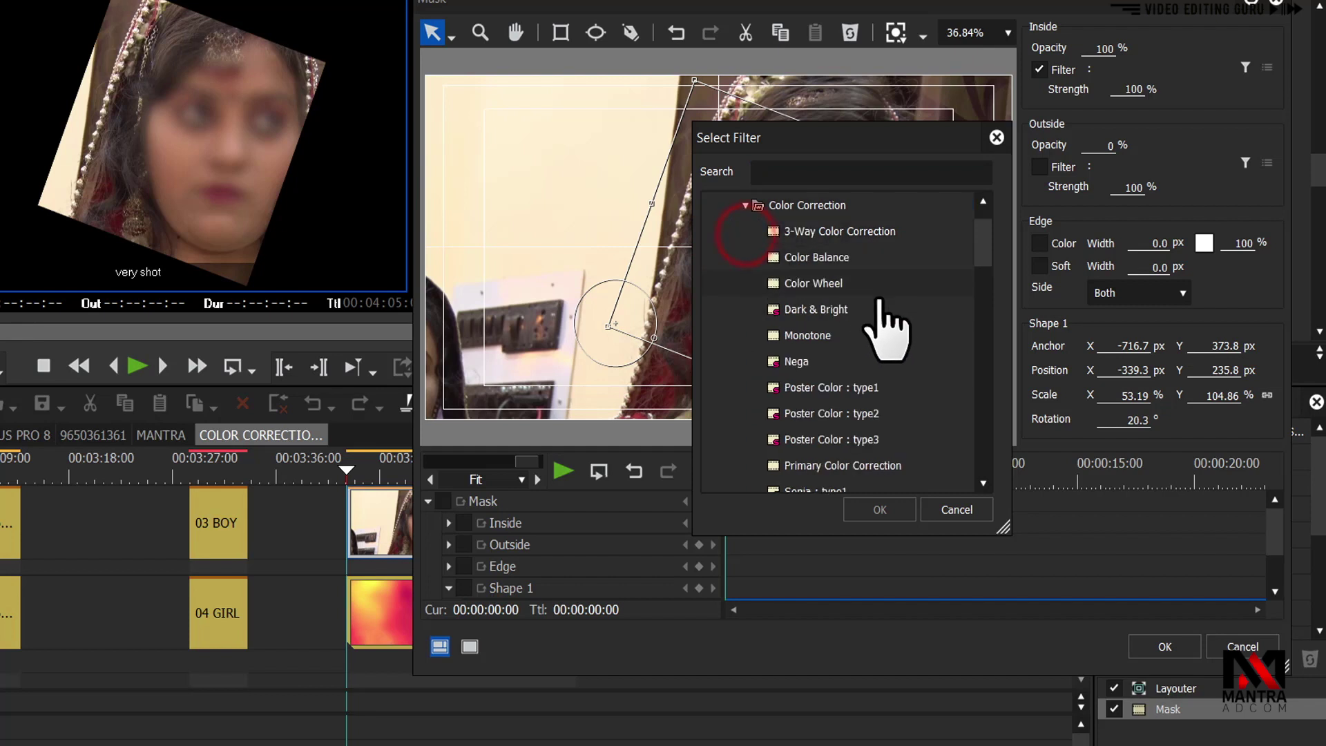
{"action": "left_click", "coordinate": [815, 335]}
{"action": "left_click", "coordinate": [876, 509]}
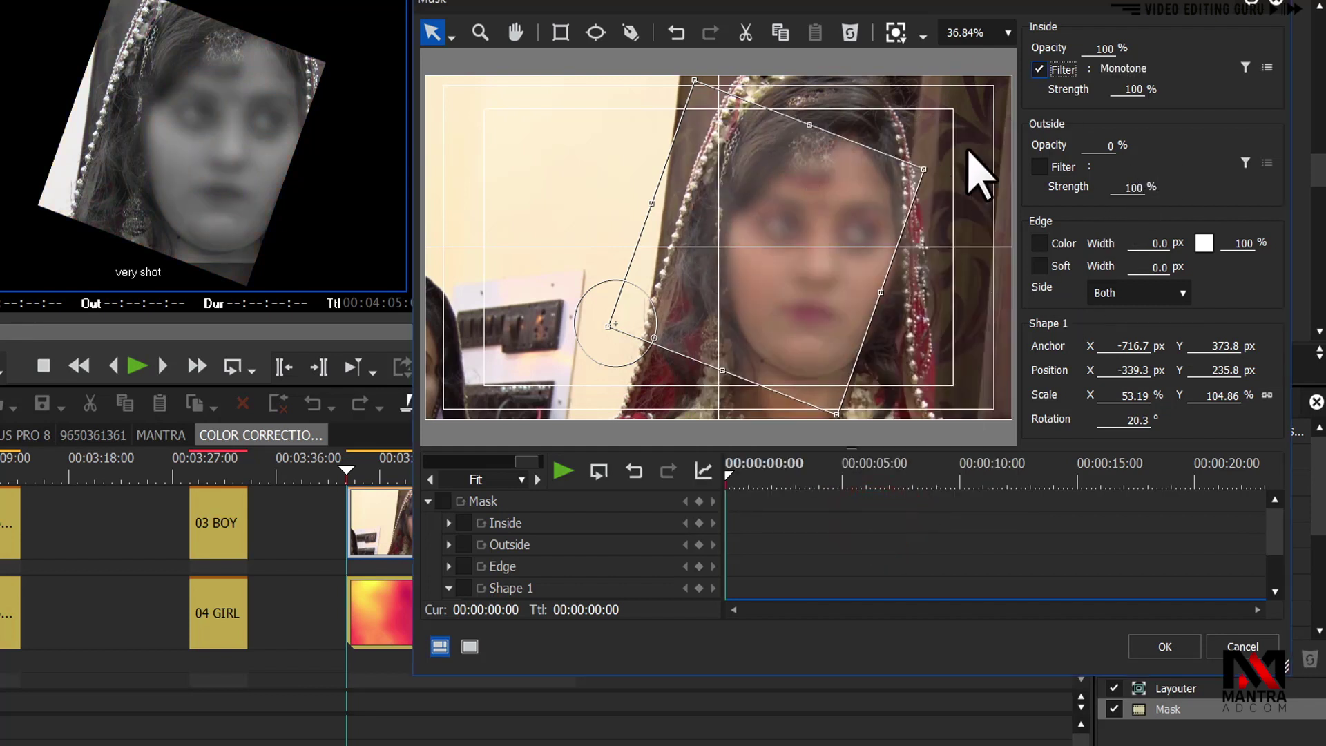
- Try adjusting the strength of the Inside Monotone filter and leave it at 100%
{"action": "left_click", "coordinate": [1124, 90]}
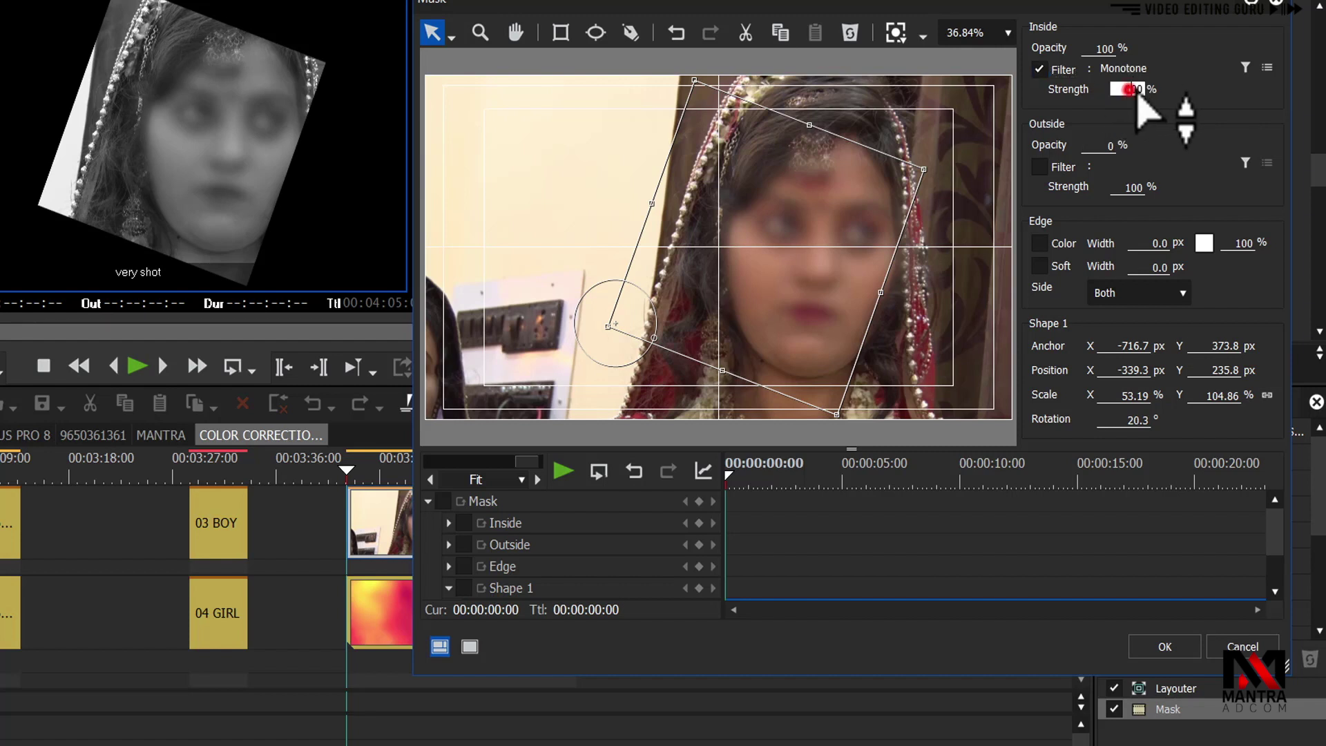
{"action": "left_click_drag", "start_coordinate": [1130, 96], "coordinate": [1134, 101]}
{"action": "left_click_drag", "start_coordinate": [1128, 88], "coordinate": [1160, 90]}
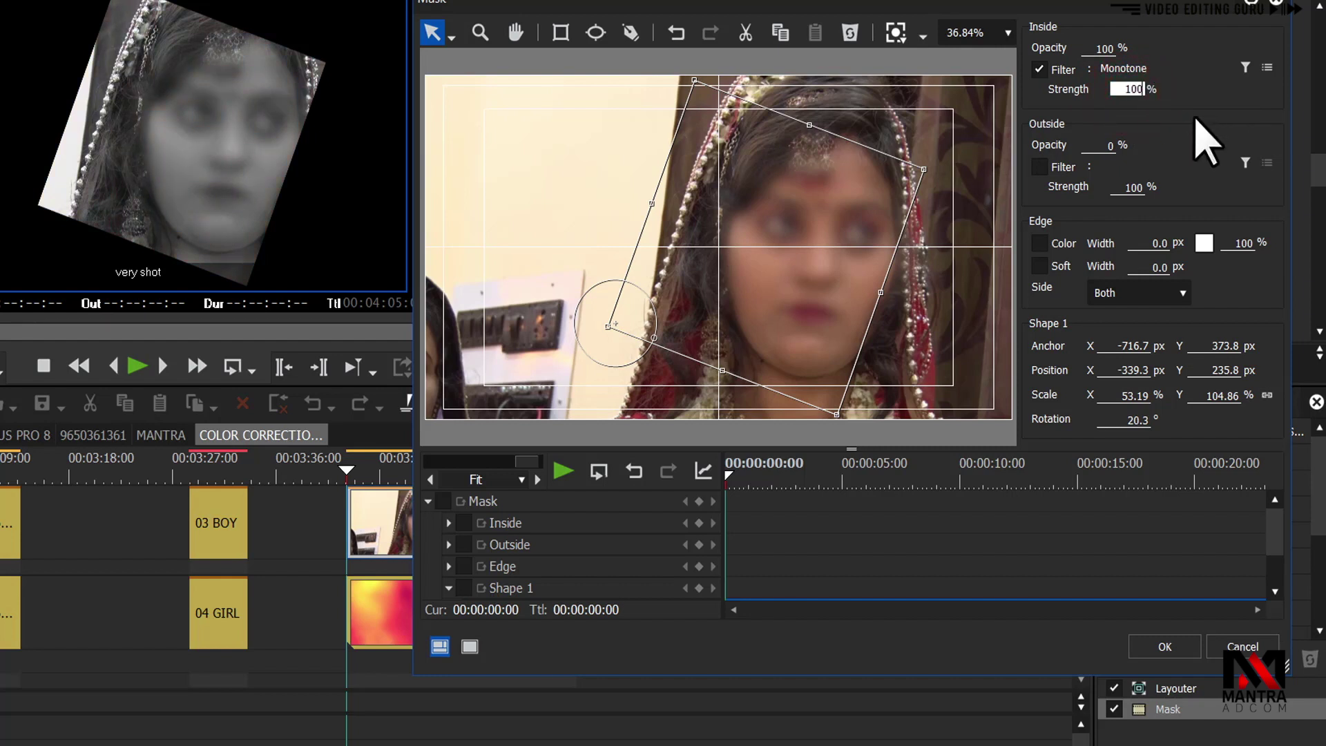
- Move the rectangle mask to about X -364 px, Y 236 px and rotate it to about 15°
{"action": "left_click", "coordinate": [856, 205]}
{"action": "left_click", "coordinate": [1221, 108]}
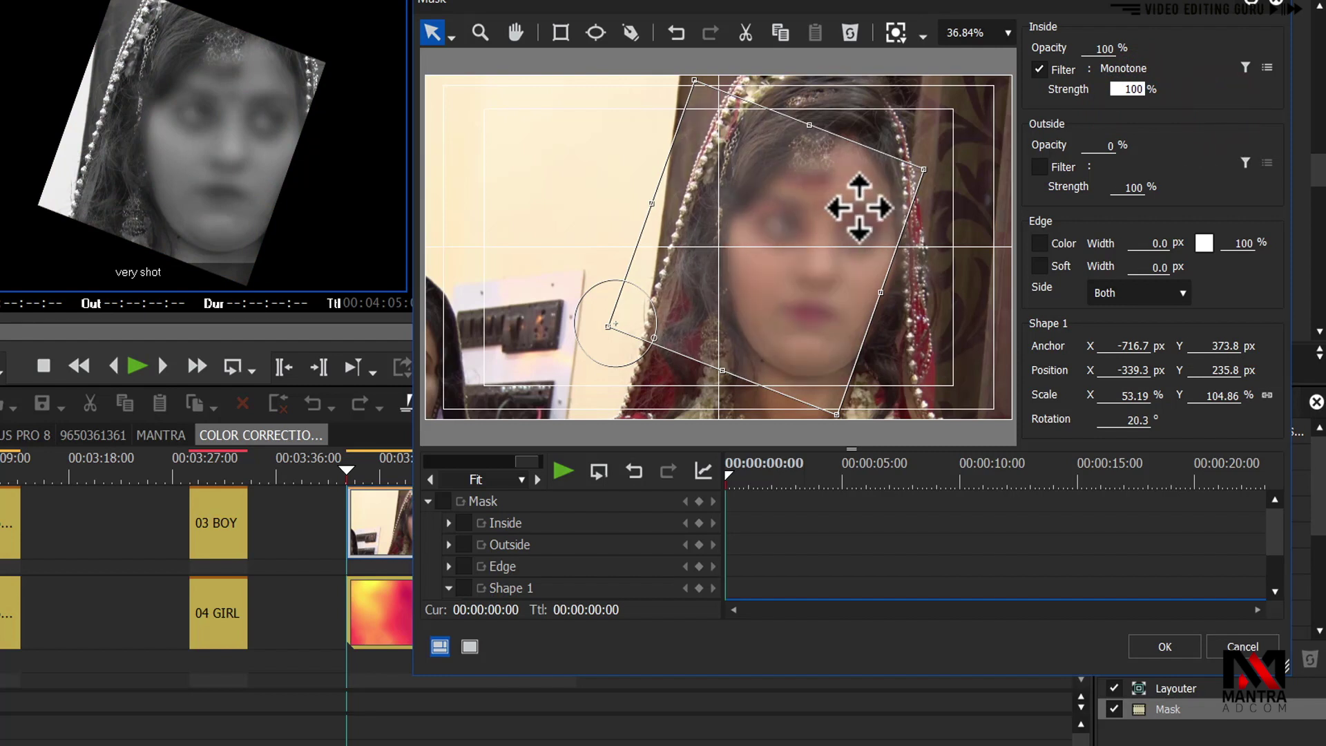
{"action": "left_click_drag", "start_coordinate": [859, 207], "coordinate": [837, 198]}
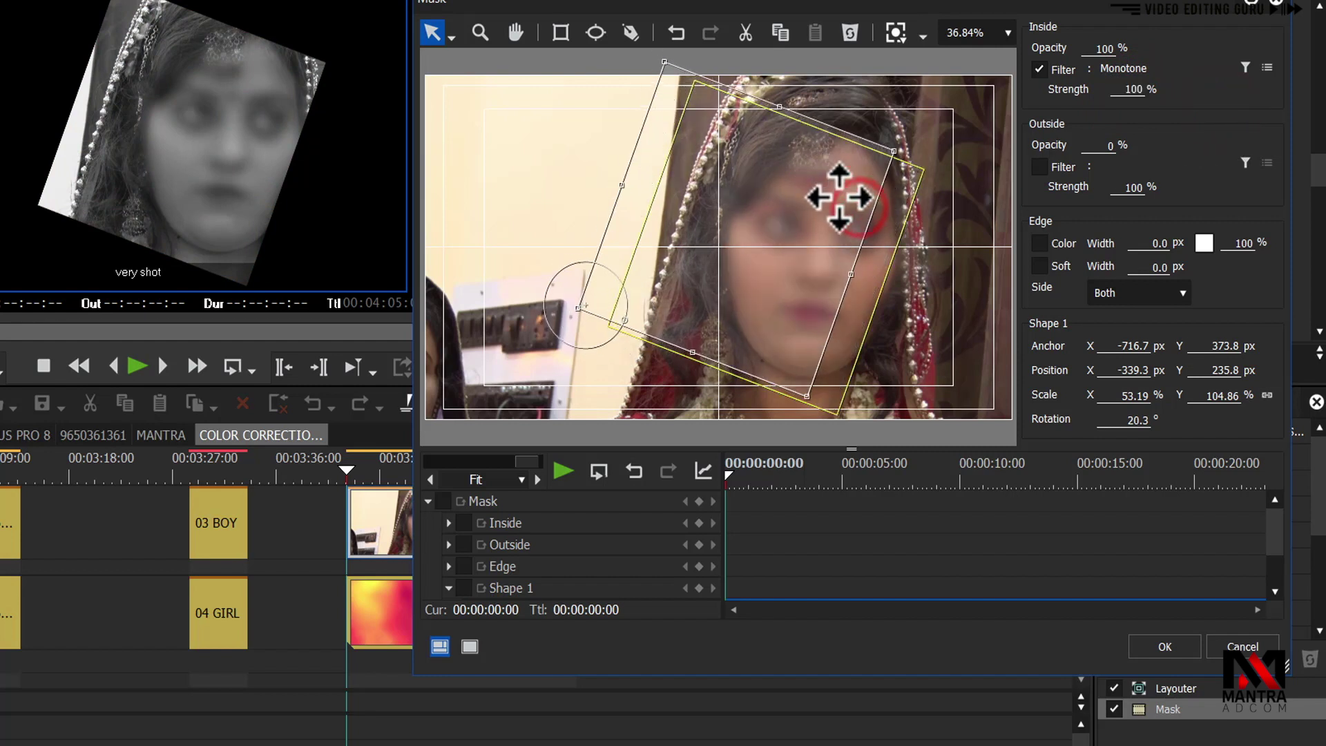
{"action": "mouse_move", "coordinate": [649, 334]}
{"action": "left_mouse_down"}
{"action": "mouse_move", "coordinate": [645, 310]}
{"action": "mouse_move", "coordinate": [654, 352]}
{"action": "mouse_move", "coordinate": [663, 325]}
{"action": "mouse_move", "coordinate": [670, 349]}
{"action": "mouse_move", "coordinate": [675, 338]}
{"action": "left_mouse_up"}
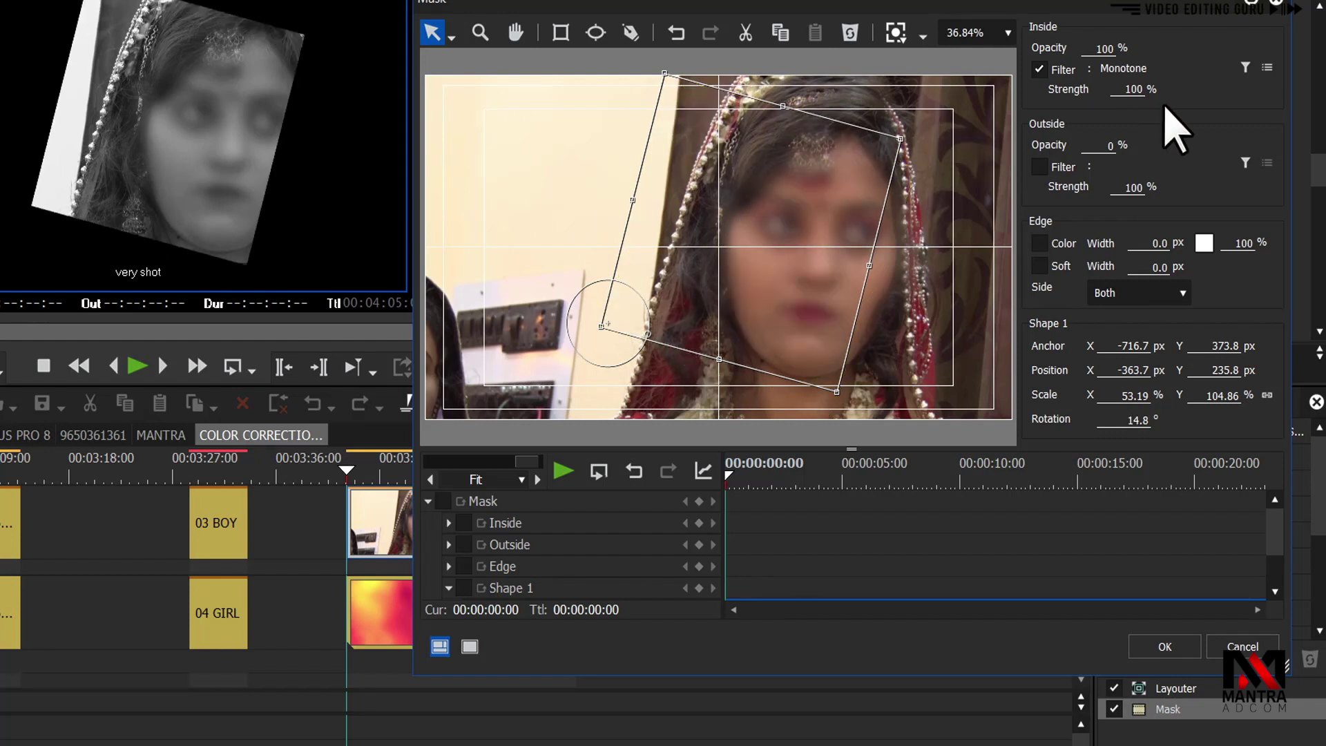
- Tint the Inside Monotone filter by setting U to 158 and V to 57, keeping the changes
{"action": "left_click", "coordinate": [1262, 67]}
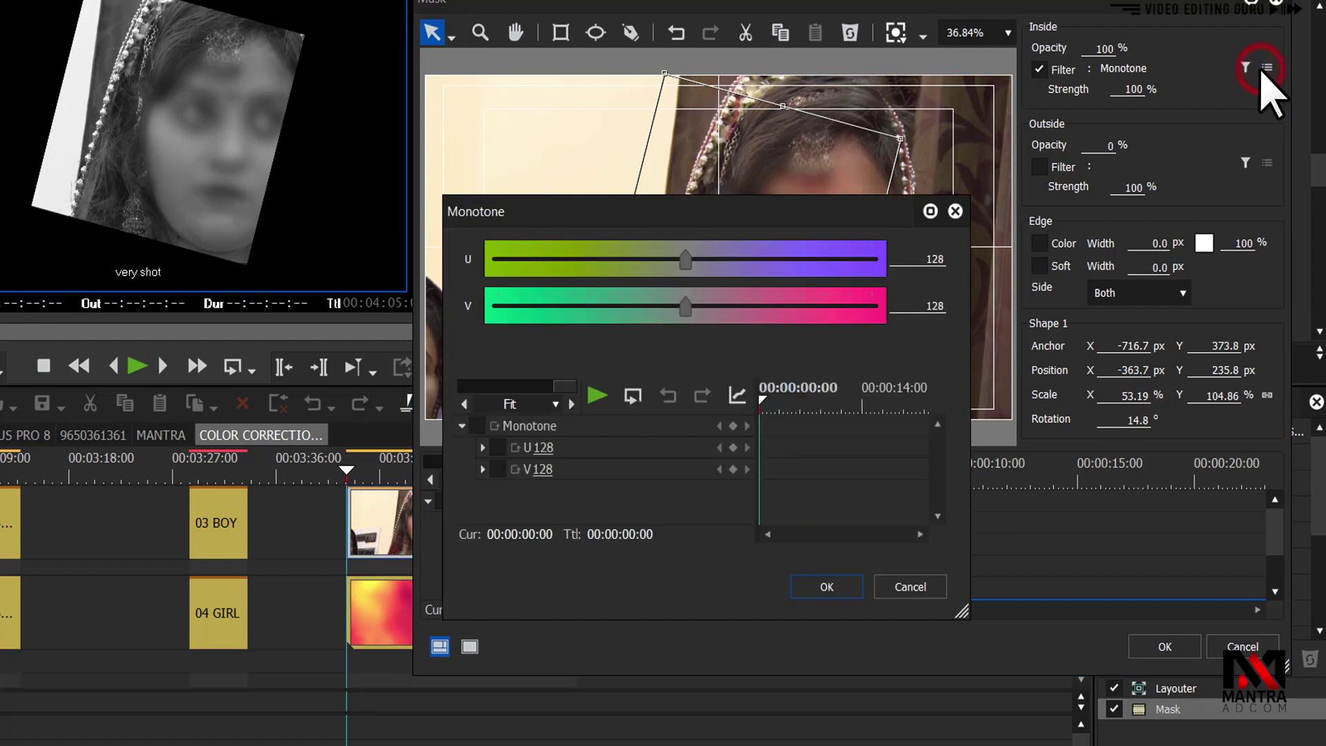
{"action": "left_click", "coordinate": [911, 586]}
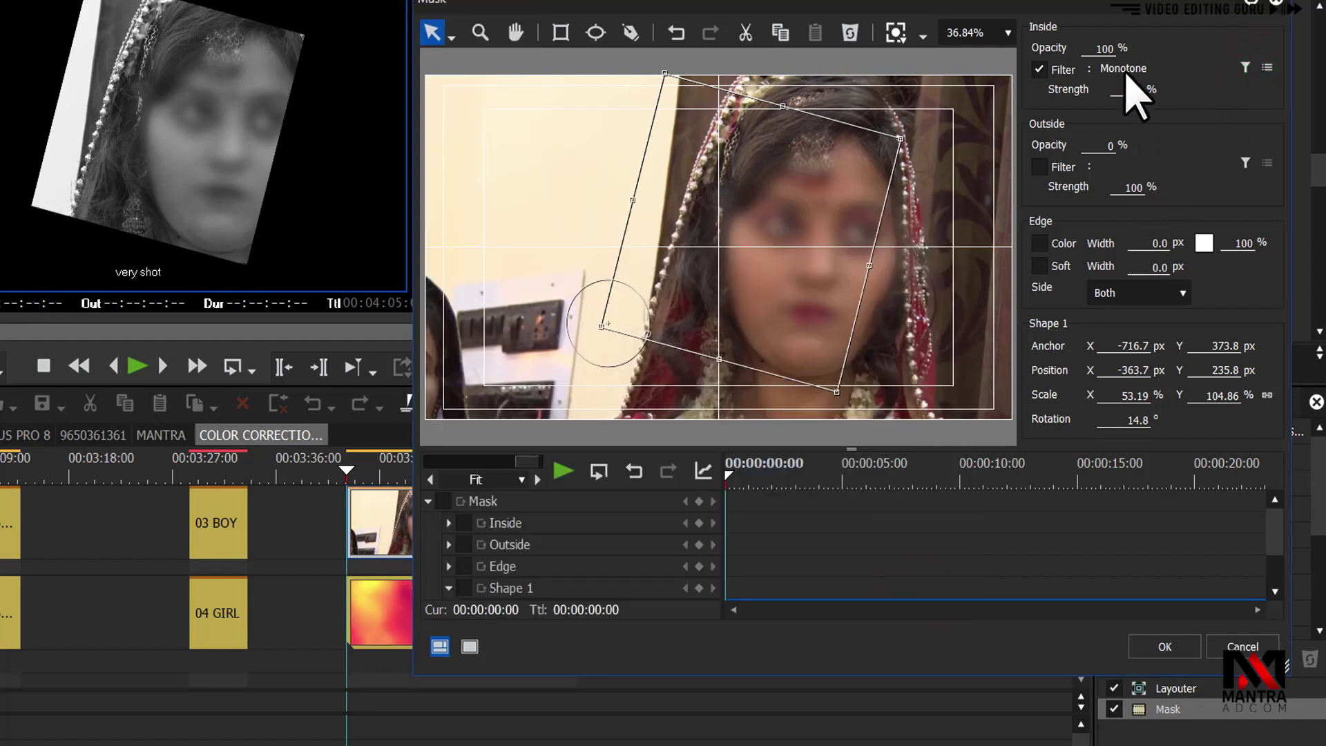
{"action": "left_click", "coordinate": [1265, 67]}
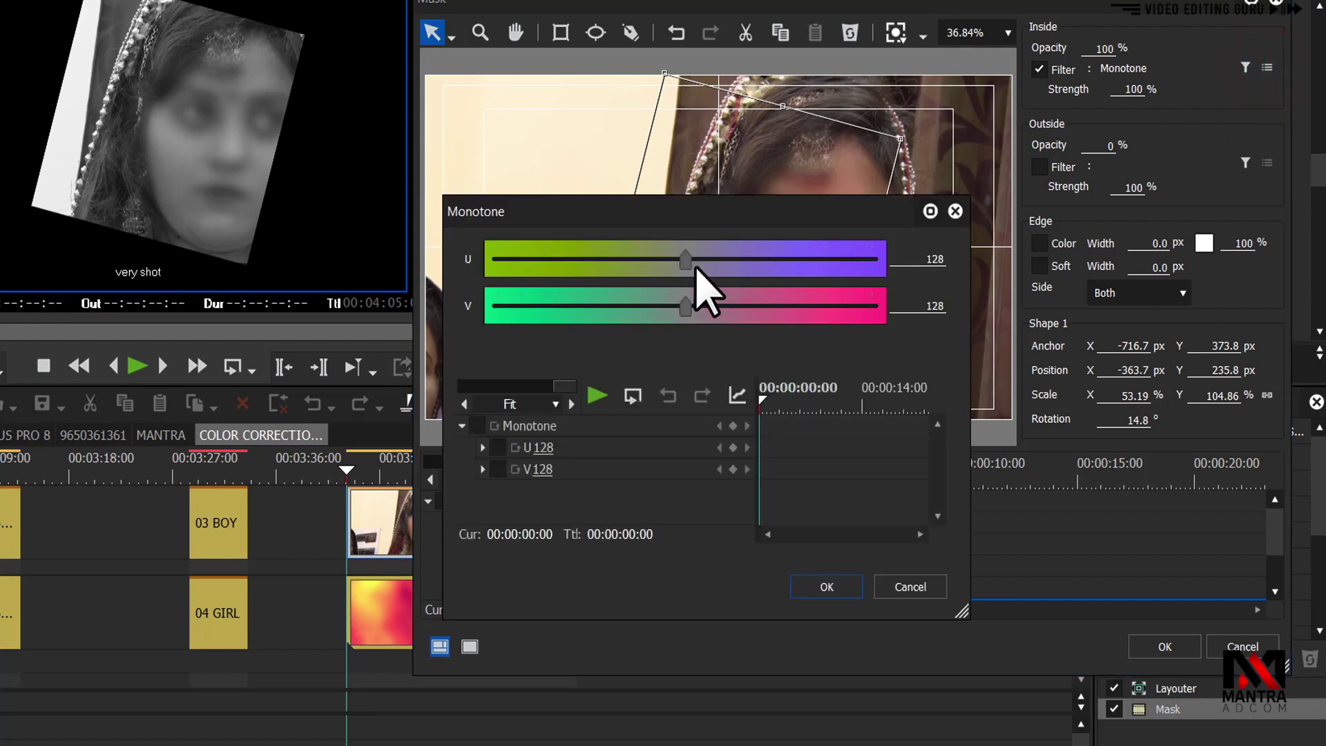
{"action": "mouse_move", "coordinate": [687, 263]}
{"action": "left_mouse_down"}
{"action": "mouse_move", "coordinate": [622, 270]}
{"action": "mouse_move", "coordinate": [694, 265]}
{"action": "left_mouse_up"}
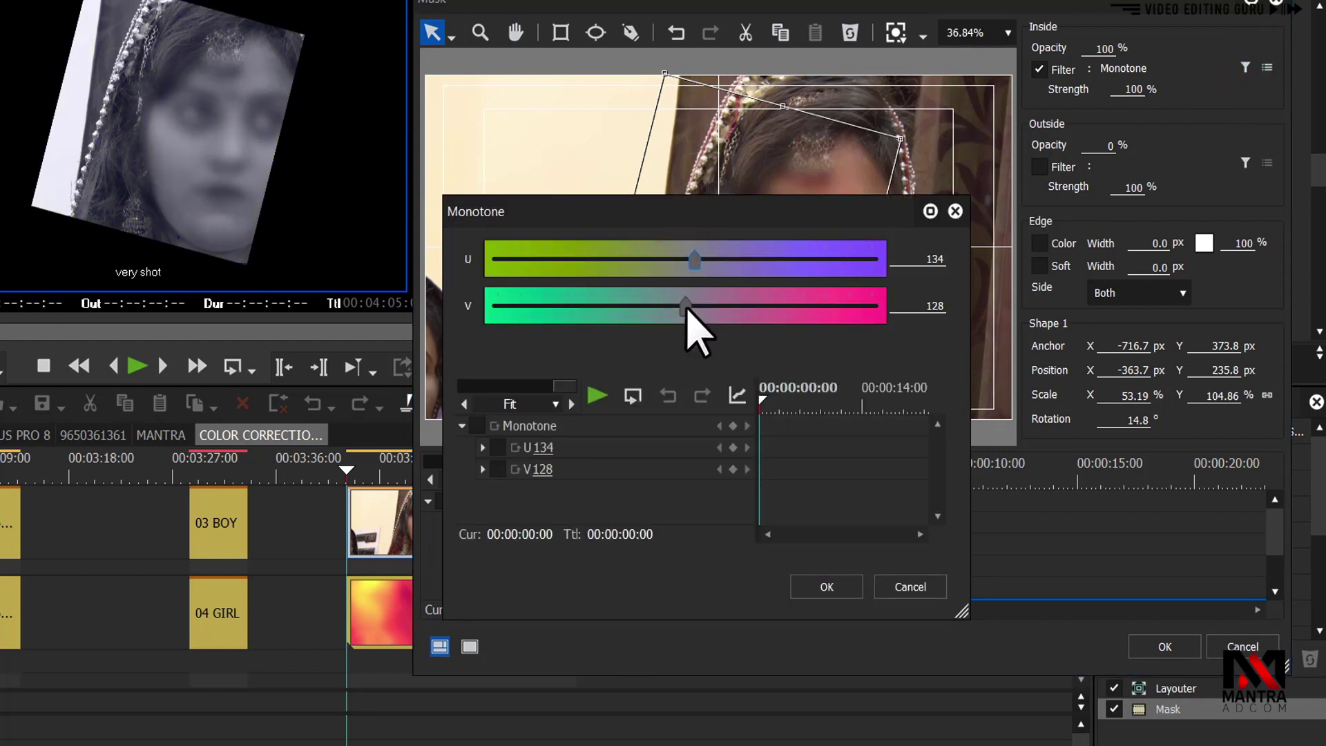
{"action": "left_click_drag", "start_coordinate": [682, 310], "coordinate": [578, 315]}
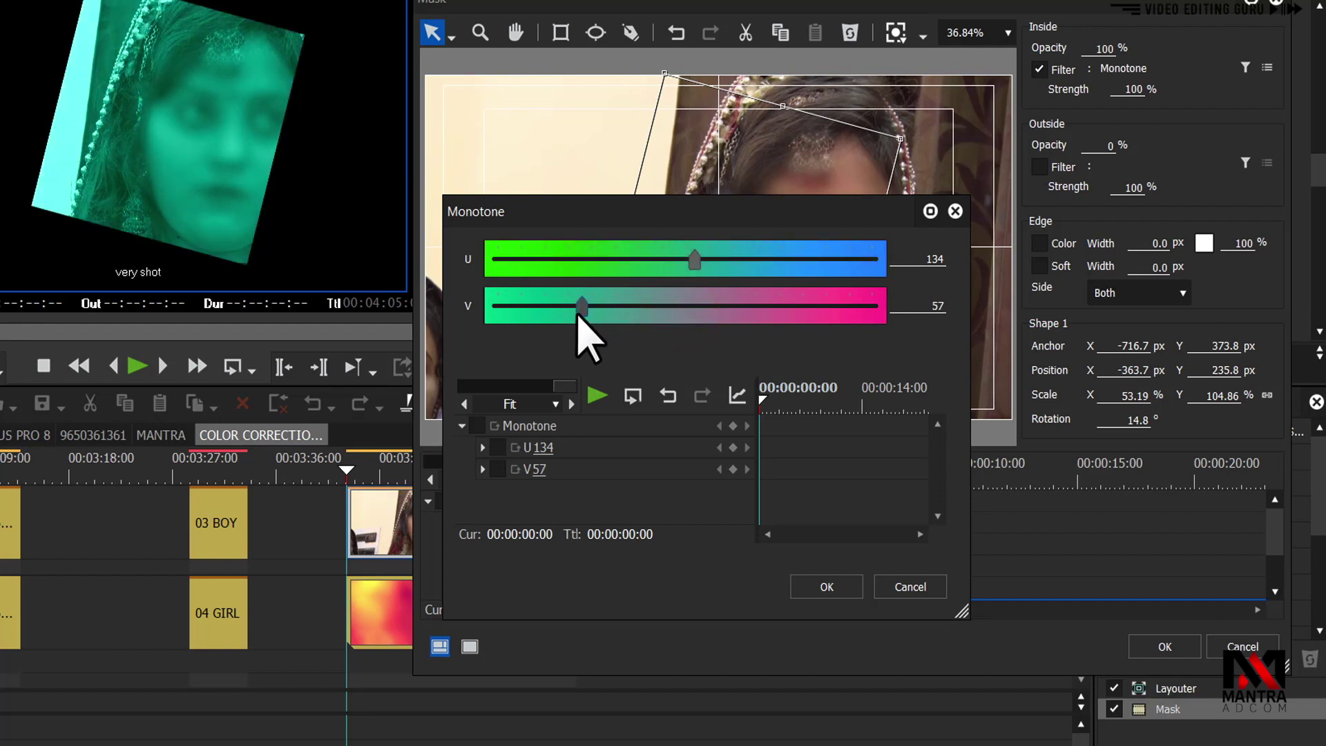
{"action": "left_click", "coordinate": [731, 263]}
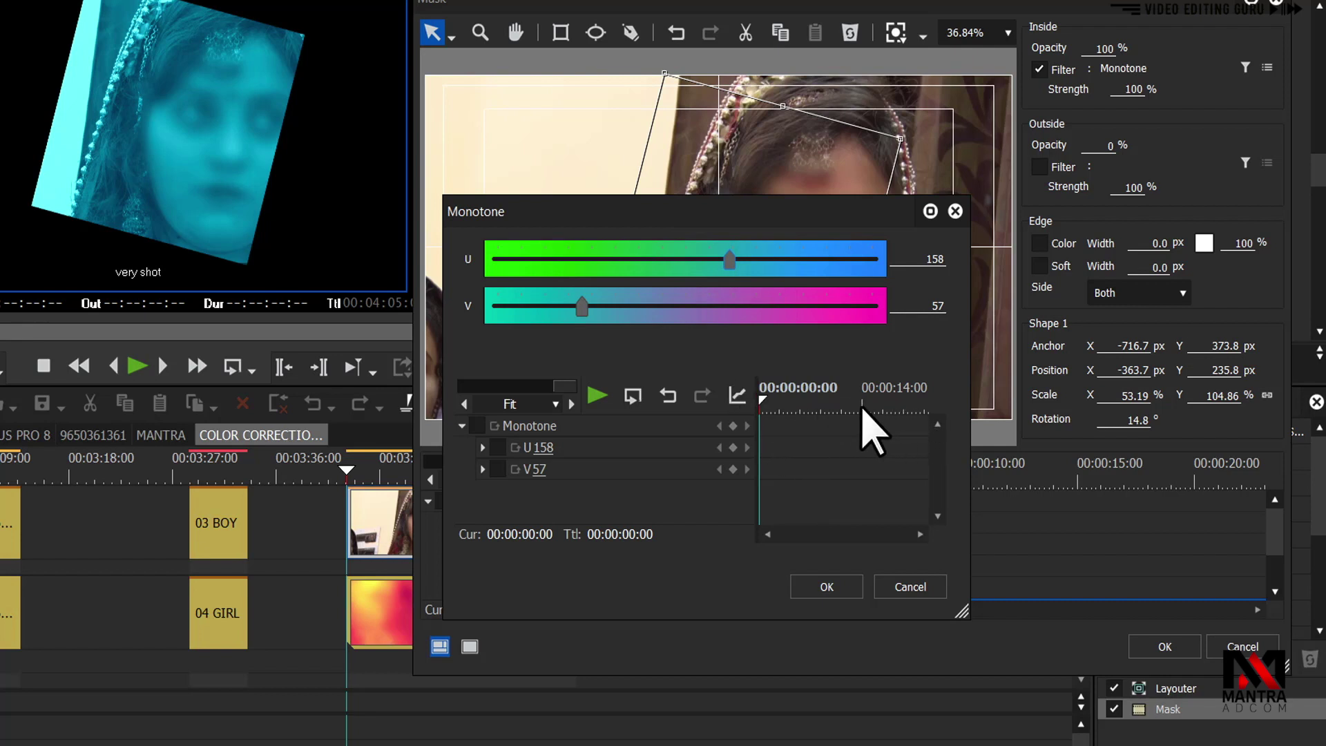
{"action": "left_click", "coordinate": [899, 584]}
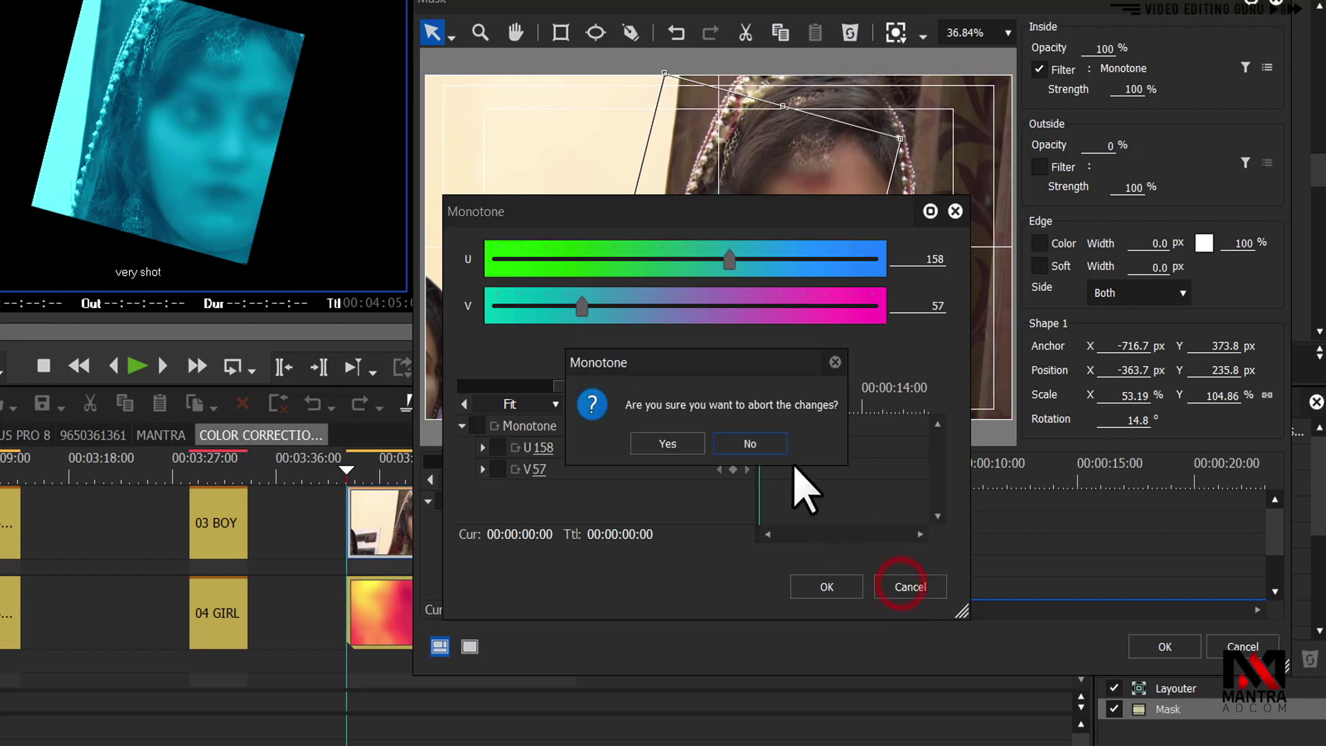
{"action": "left_click", "coordinate": [673, 444]}
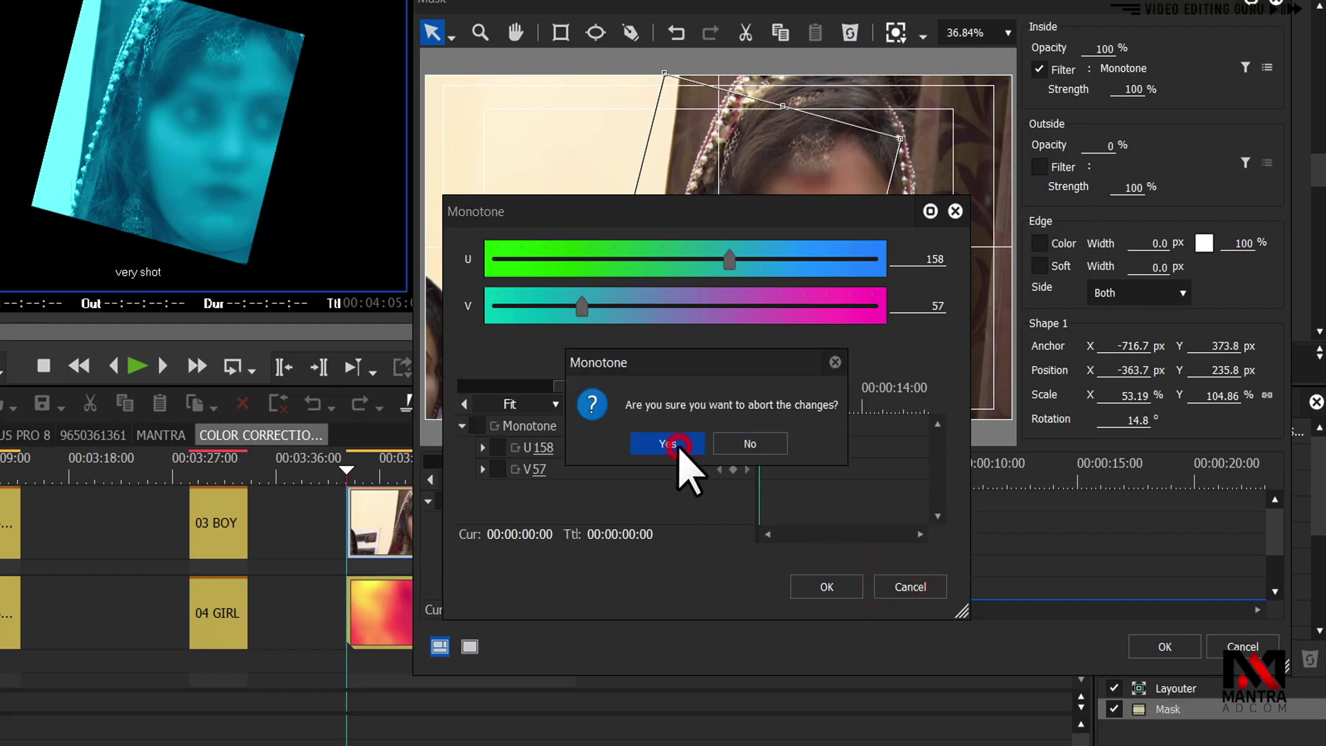
{"action": "left_click", "coordinate": [745, 443]}
{"action": "left_click", "coordinate": [812, 586]}
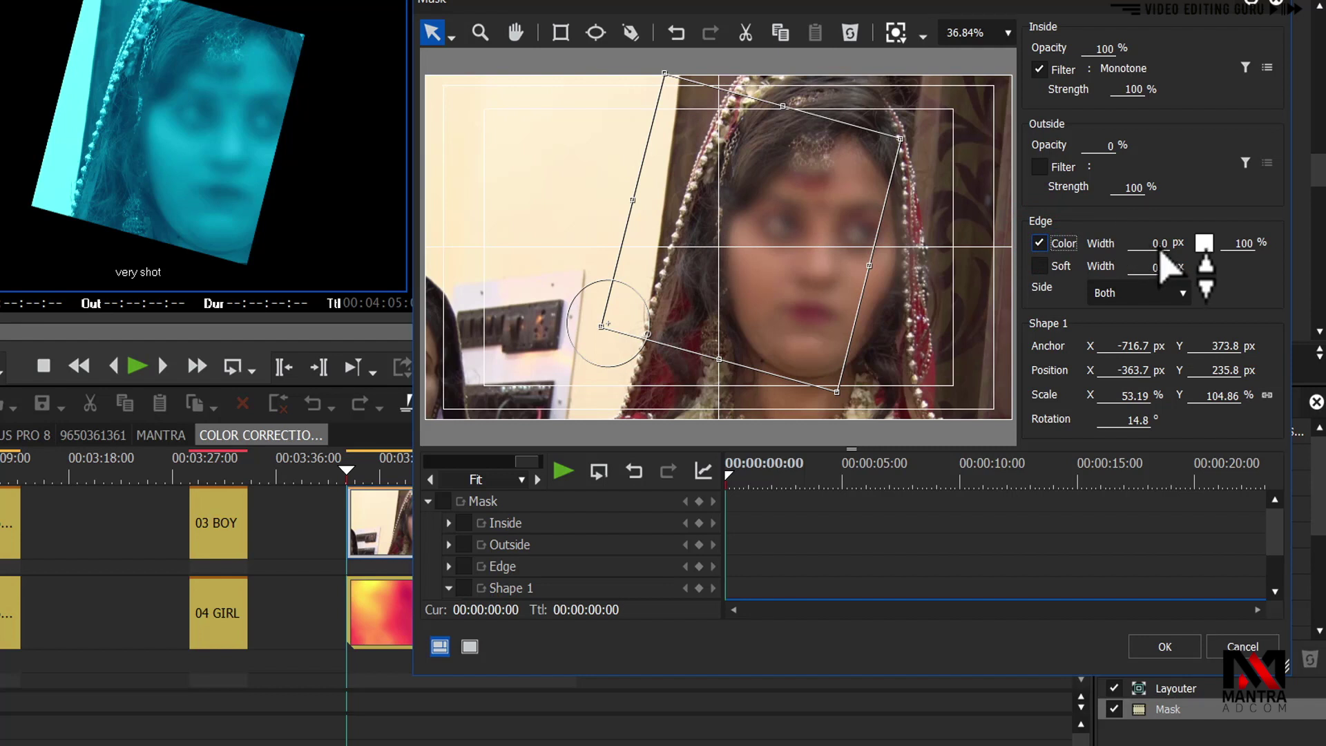
- Enable the mask's edge color, set its width to about 12.6 px, and change the color to red
{"action": "left_click", "coordinate": [1158, 243]}
{"action": "left_click_drag", "start_coordinate": [1164, 188], "coordinate": [1166, 145]}
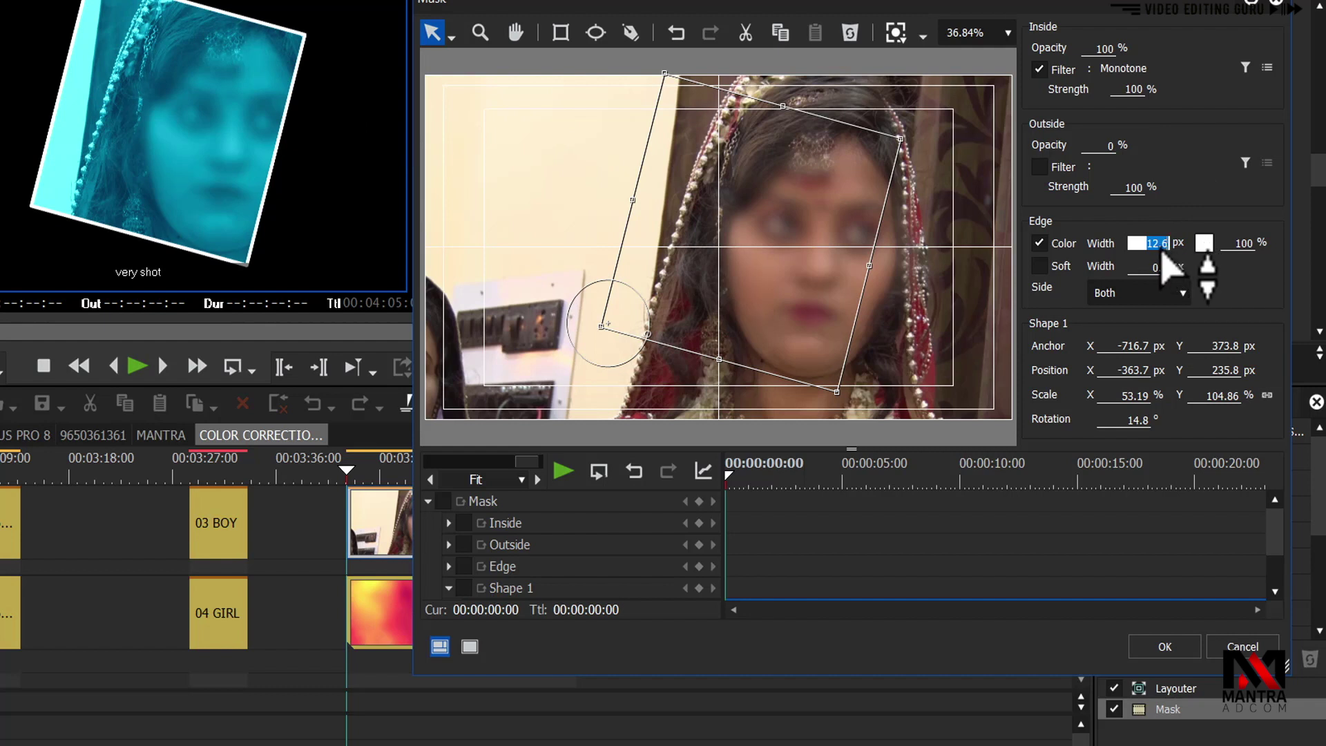
{"action": "mouse_move", "coordinate": [1167, 252]}
{"action": "left_mouse_down"}
{"action": "mouse_move", "coordinate": [1188, 7]}
{"action": "mouse_move", "coordinate": [1143, 257]}
{"action": "left_mouse_up"}
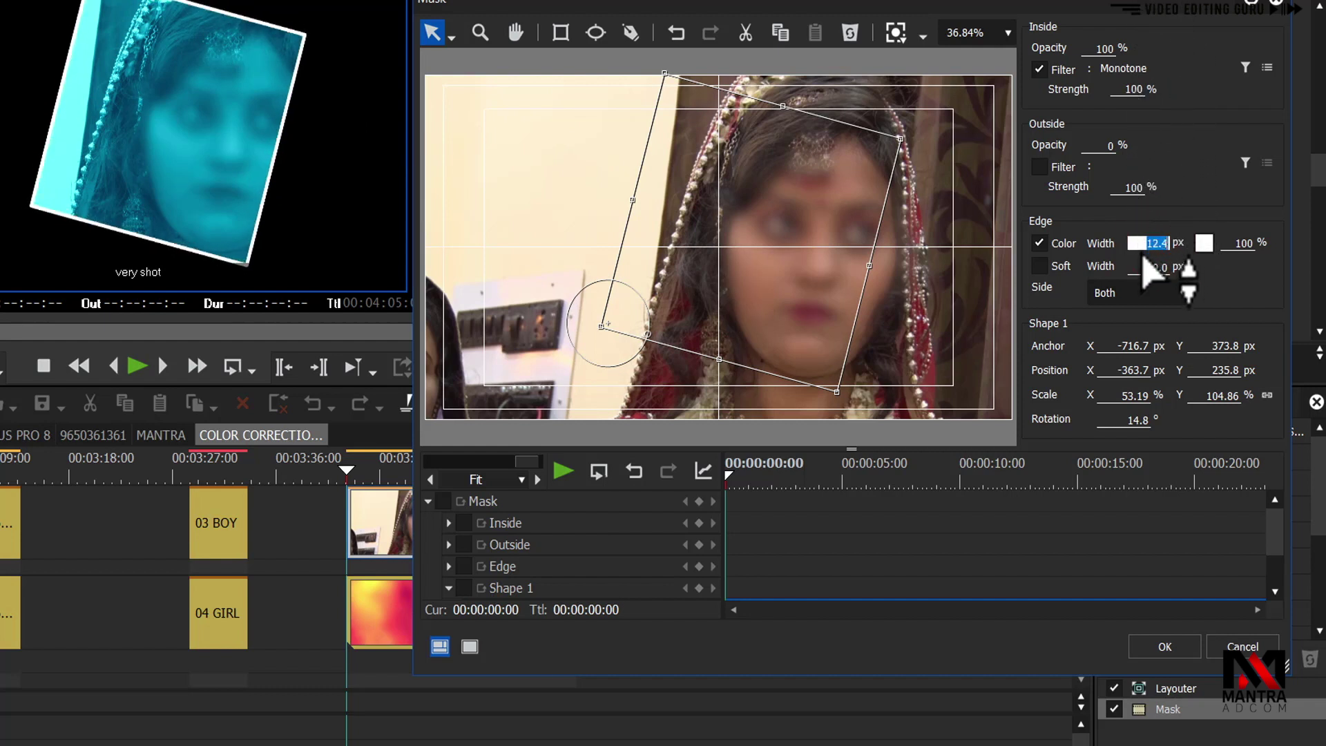
{"action": "left_click", "coordinate": [1204, 242]}
{"action": "left_click", "coordinate": [821, 97]}
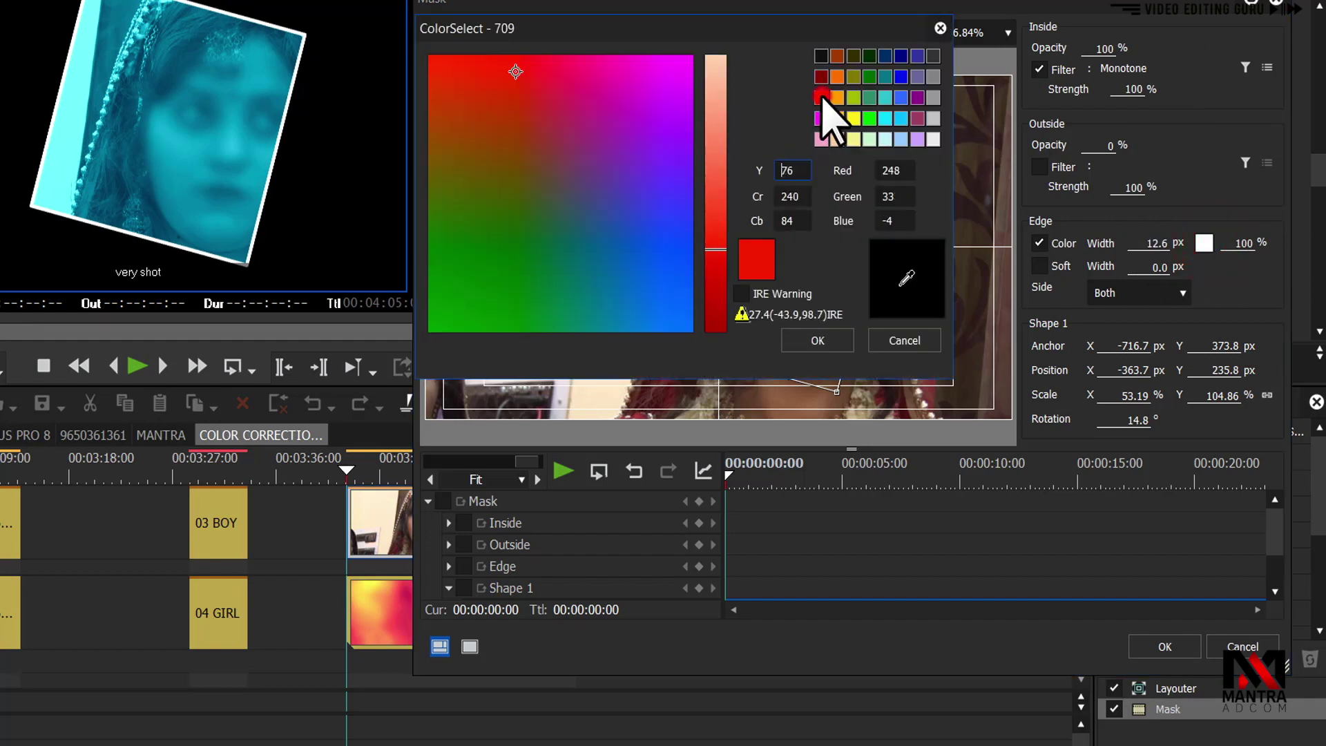
{"action": "left_click", "coordinate": [826, 343]}
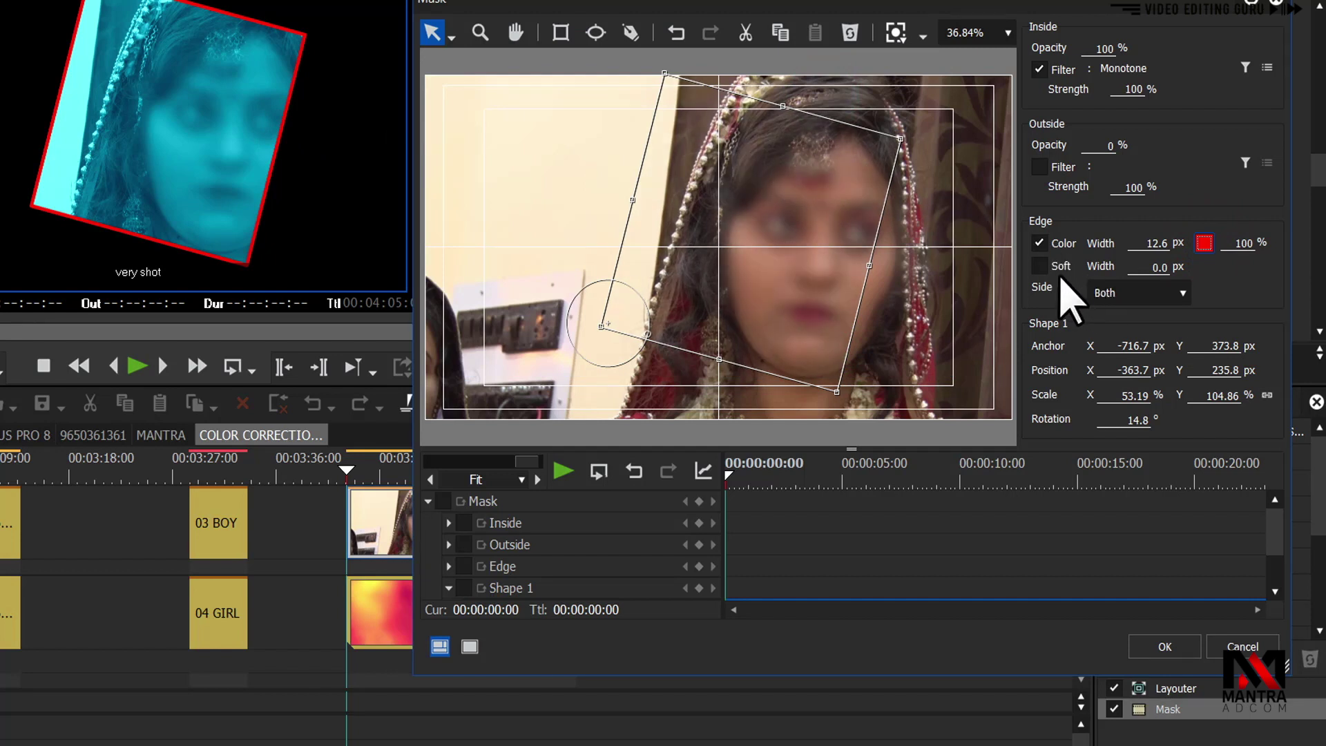
- Widen the red edge to about 76.5 px and try the Inside and Outside sides, leaving Side at Both
{"action": "left_click", "coordinate": [1132, 295]}
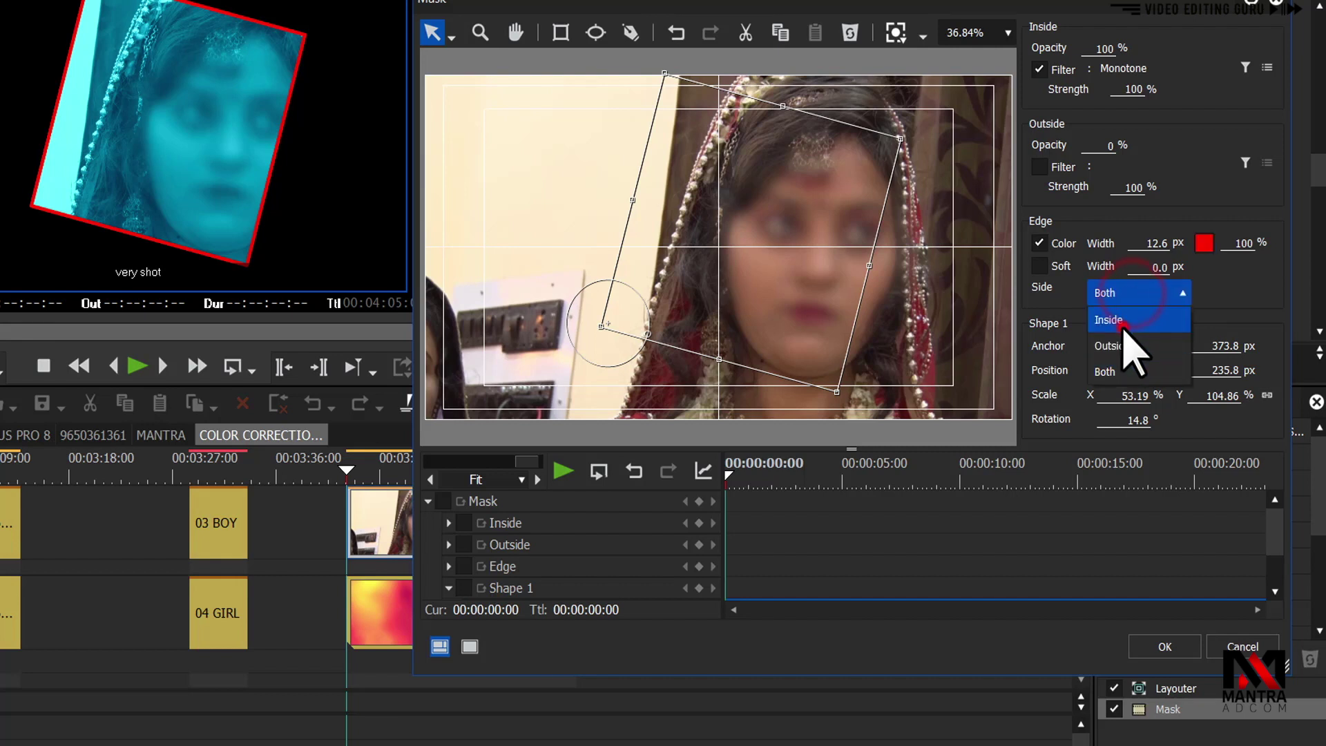
{"action": "left_click", "coordinate": [1122, 329]}
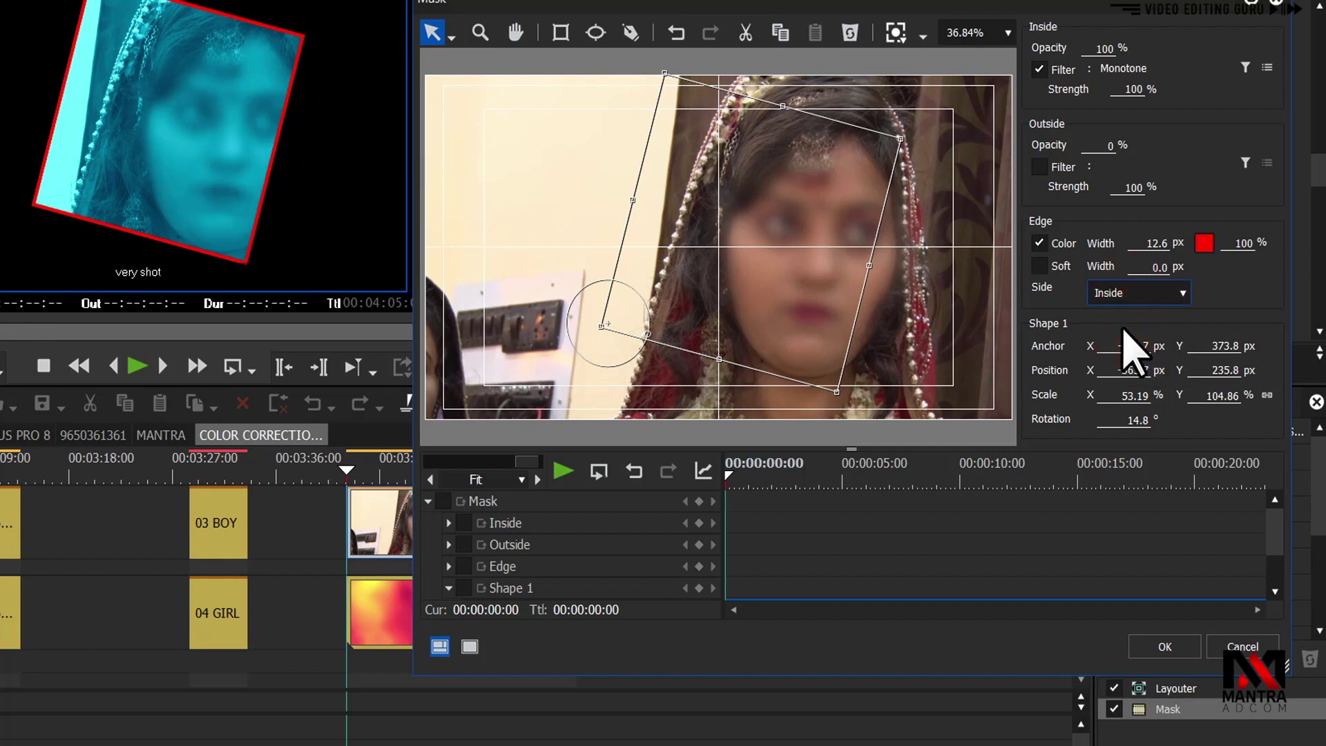
{"action": "left_click_drag", "start_coordinate": [1151, 243], "coordinate": [1187, 243]}
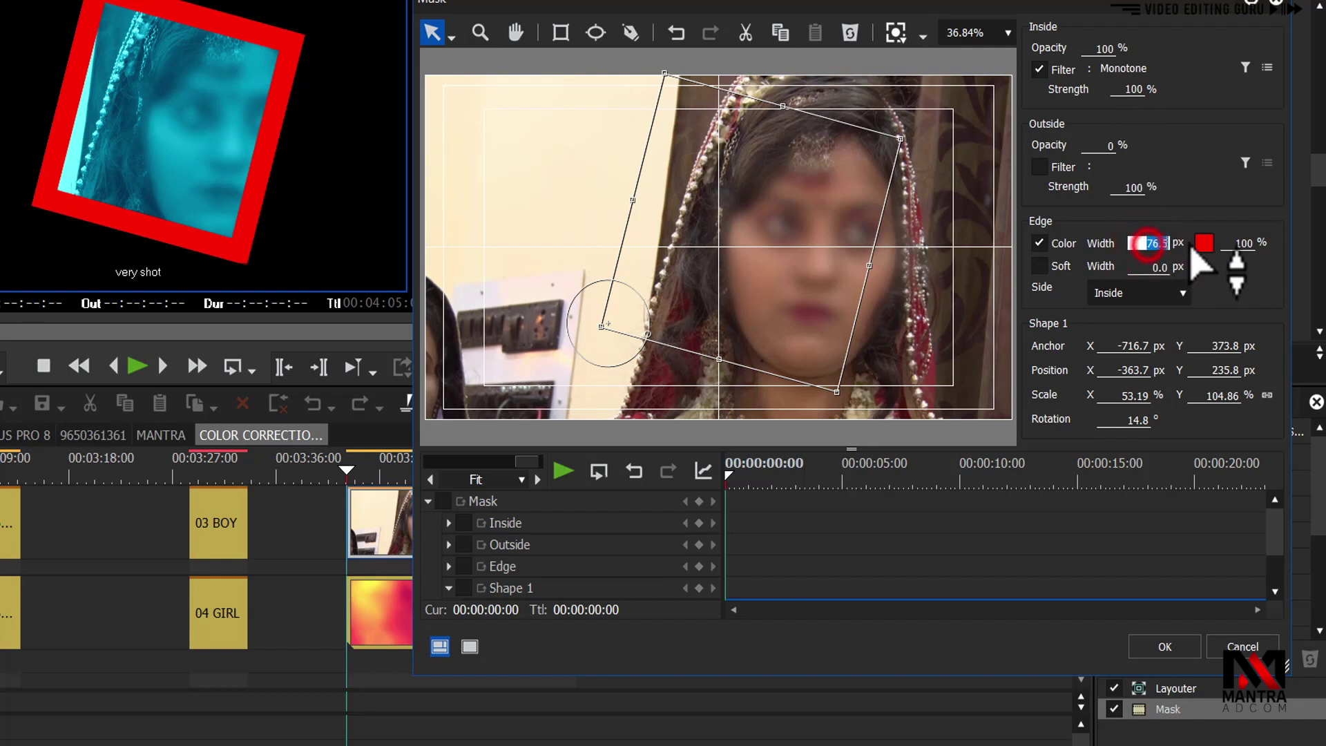
{"action": "left_click", "coordinate": [1160, 291]}
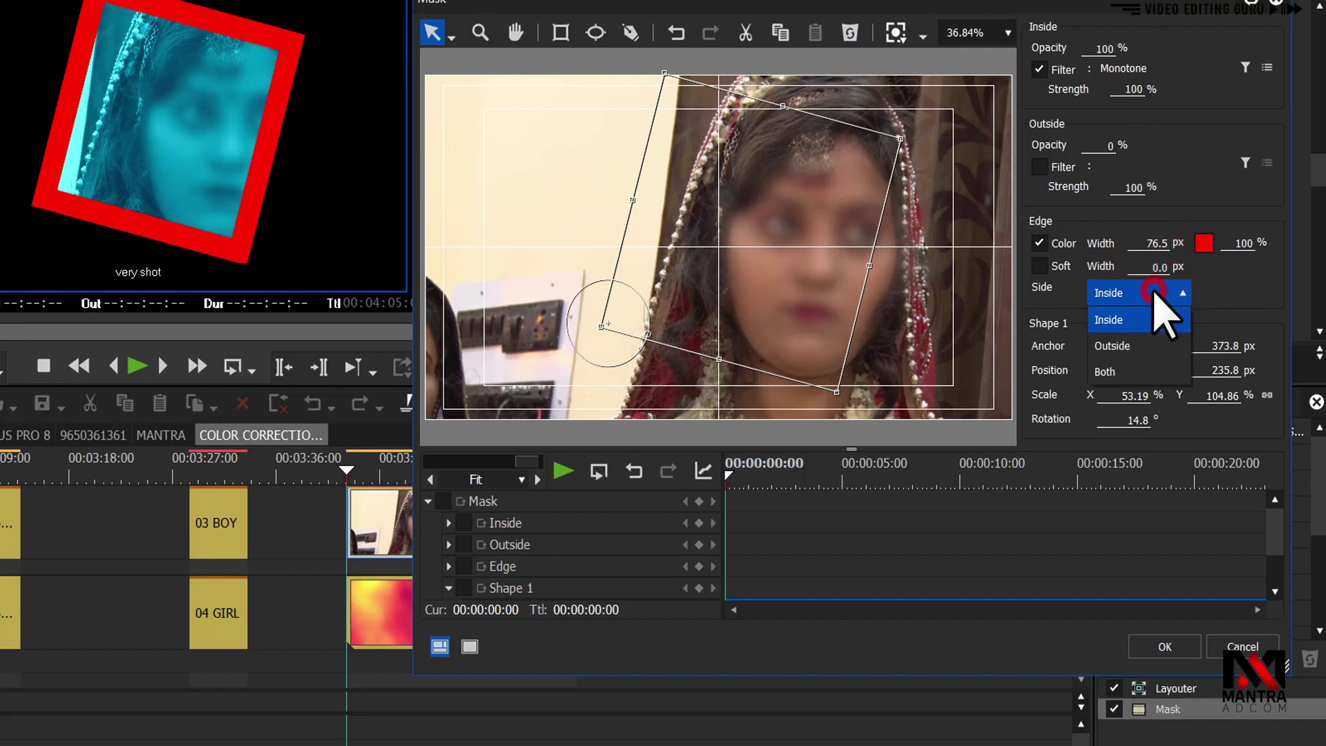
{"action": "left_click", "coordinate": [1130, 346]}
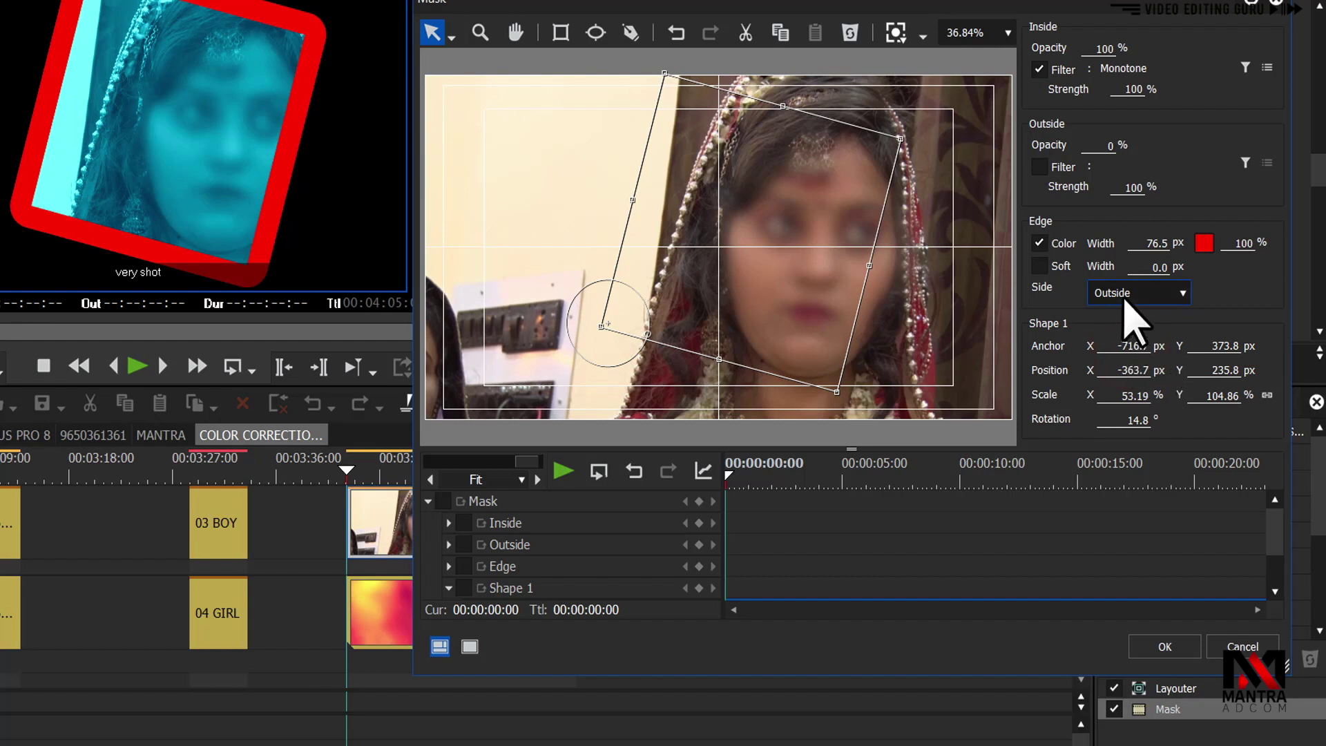
{"action": "left_click", "coordinate": [1125, 295]}
{"action": "left_click", "coordinate": [1113, 372]}
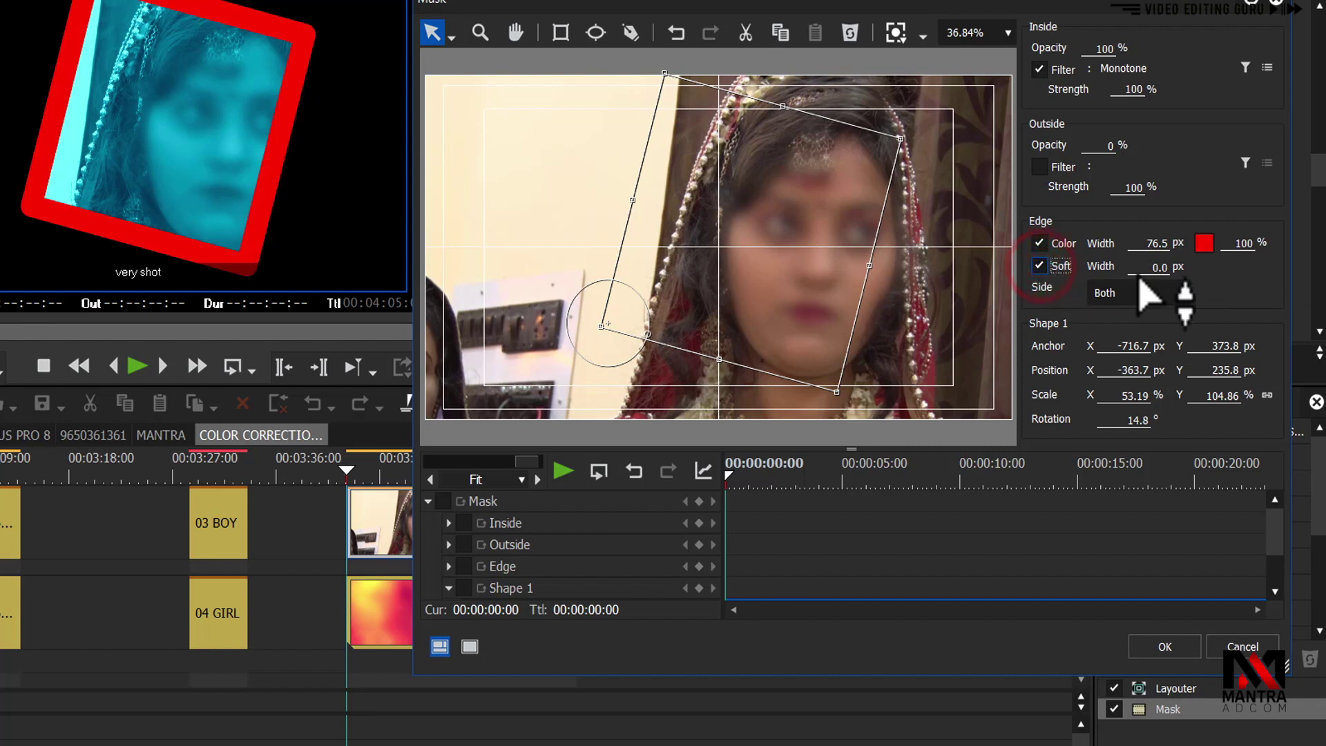
- Replace the edge color with a soft edge about 162 px wide and apply the mask
{"action": "left_click_drag", "start_coordinate": [1152, 268], "coordinate": [1191, 11]}
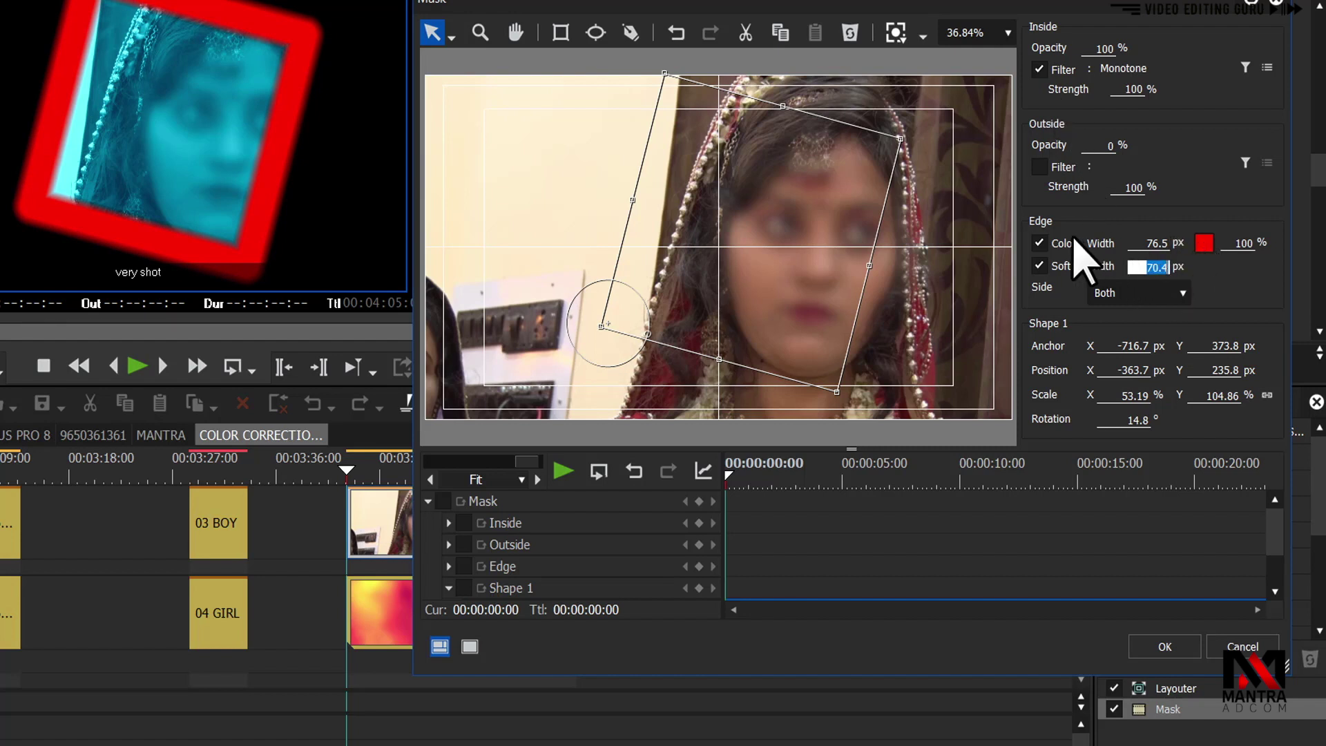
{"action": "left_click", "coordinate": [1039, 243]}
{"action": "left_click_drag", "start_coordinate": [1154, 268], "coordinate": [1164, 219]}
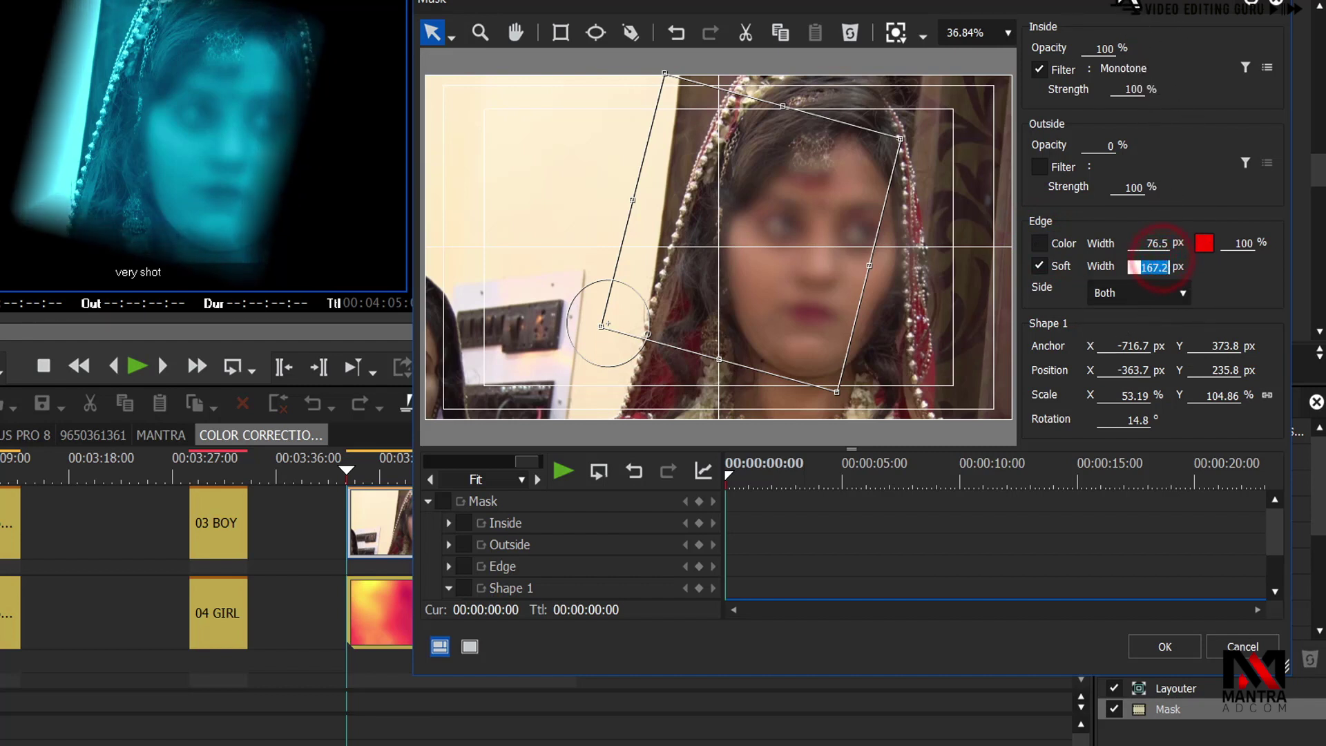
{"action": "left_click", "coordinate": [1039, 267]}
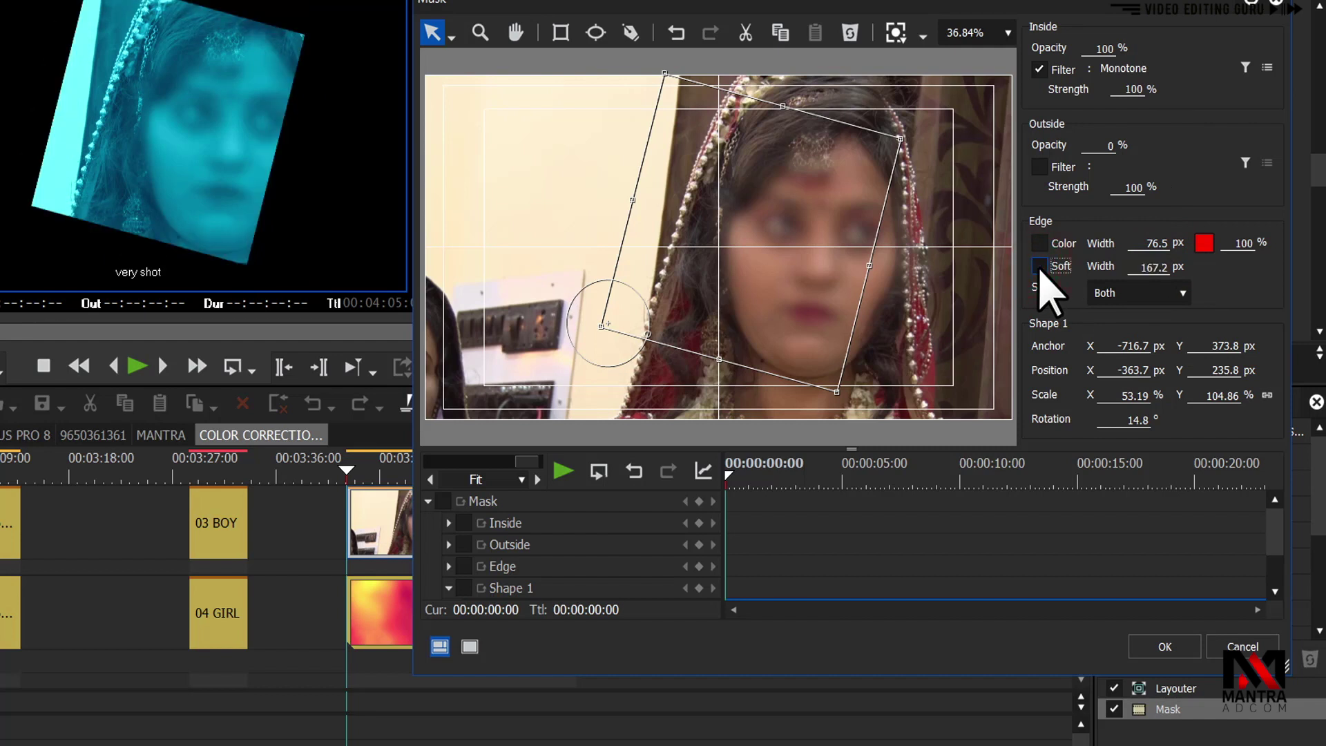
{"action": "left_click", "coordinate": [1039, 267]}
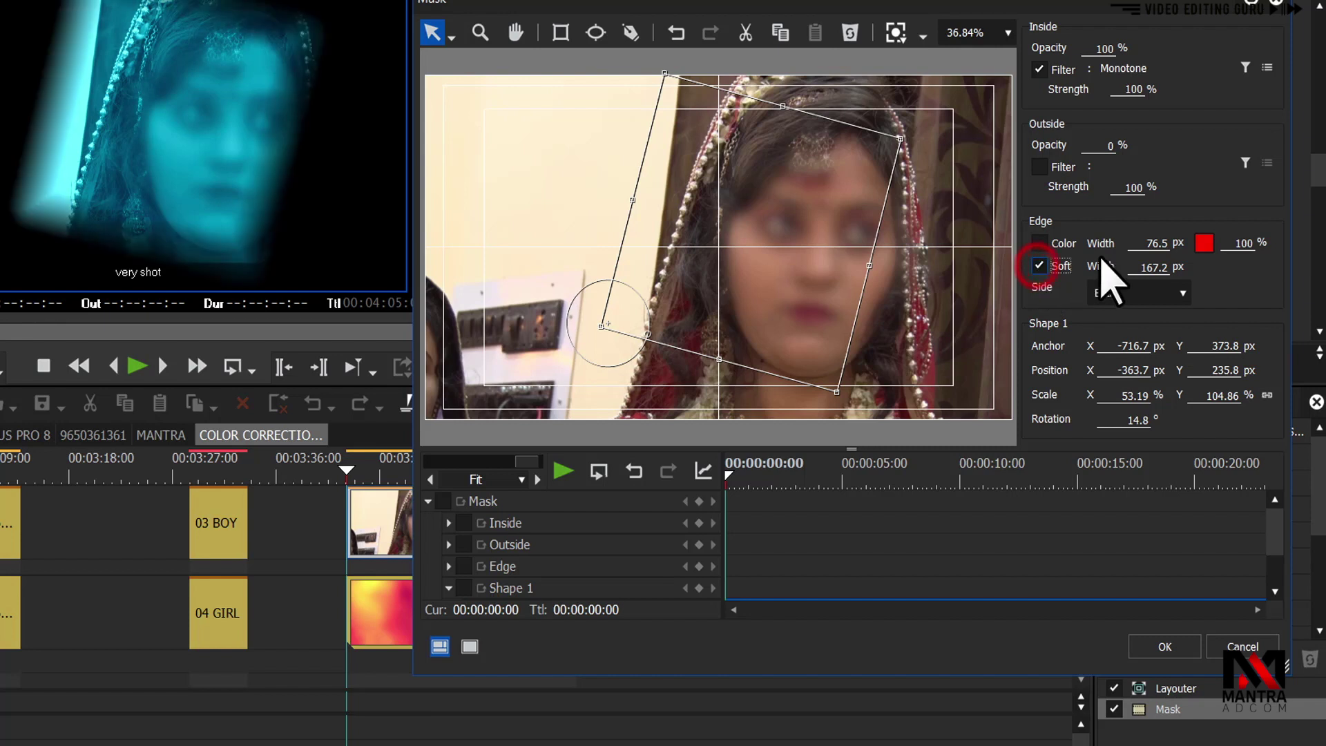
{"action": "left_click_drag", "start_coordinate": [1147, 268], "coordinate": [1149, 339]}
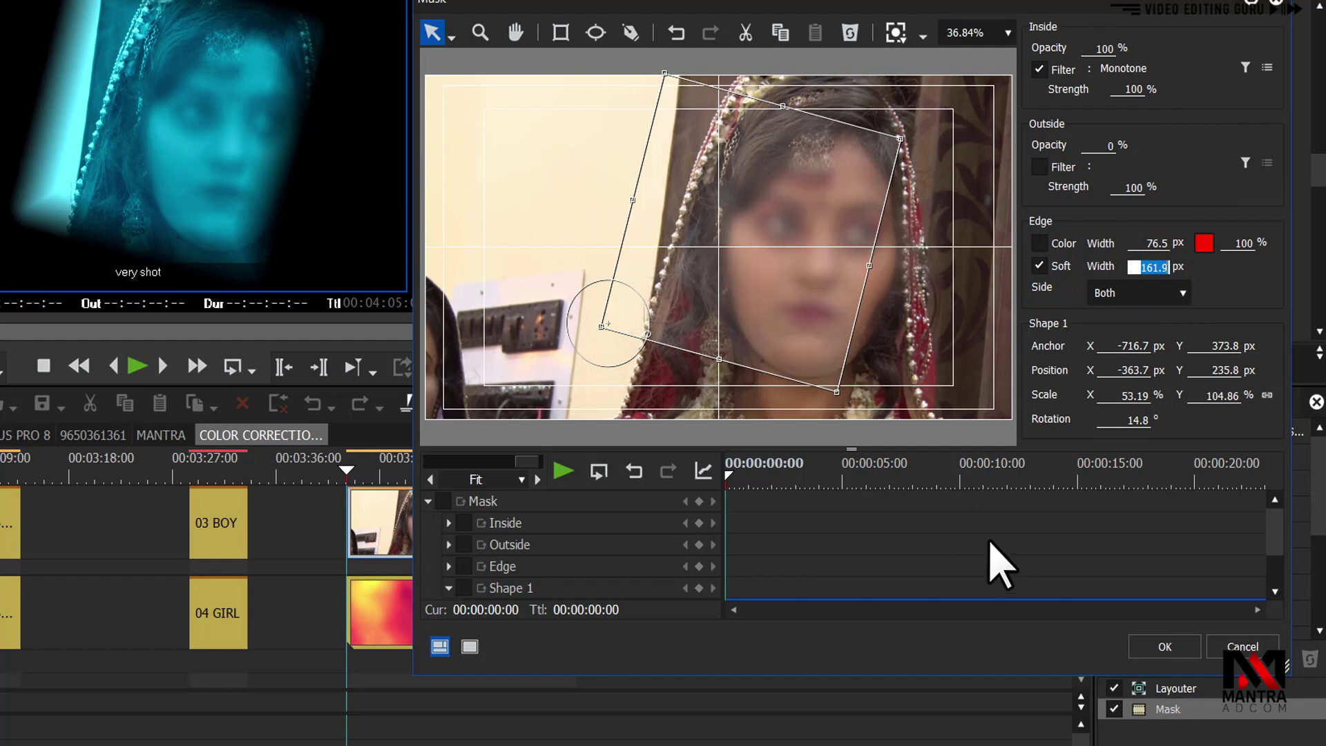
{"action": "left_click", "coordinate": [1166, 645]}
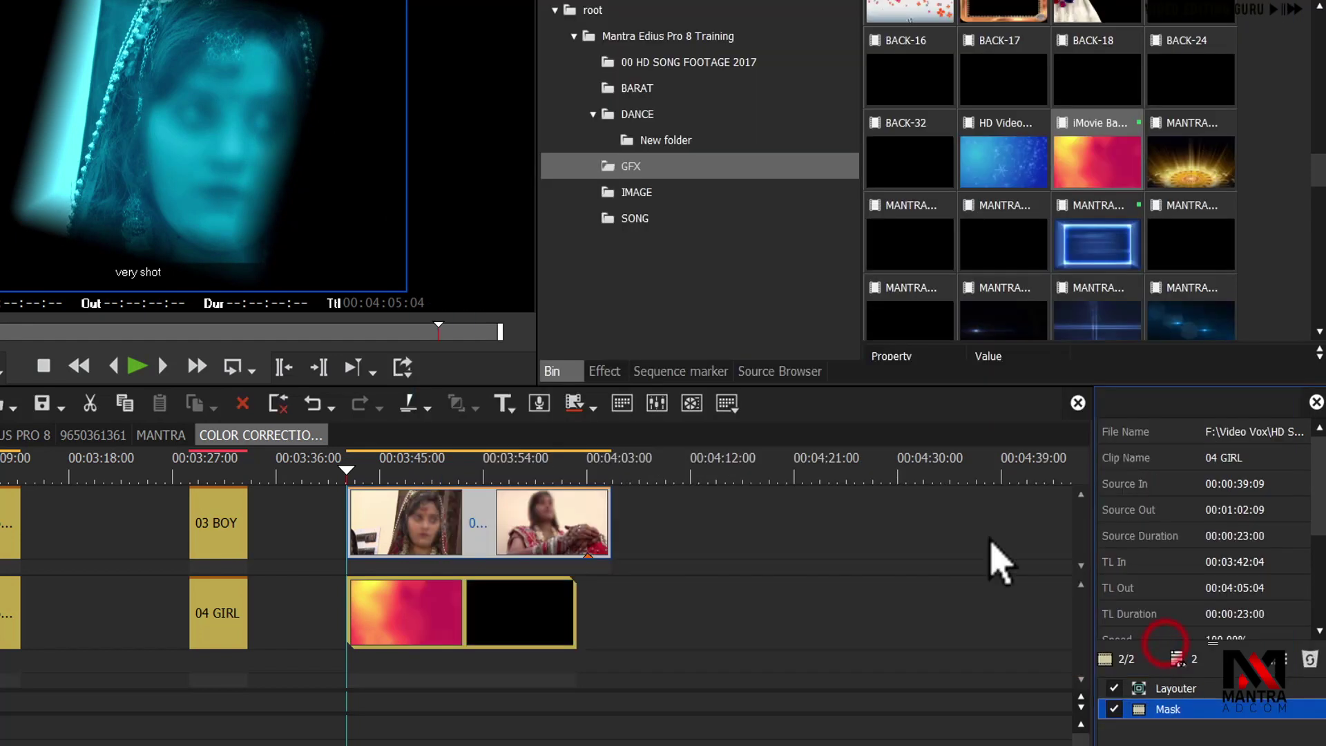
- Preview the masked clip over its background at about 00:03:44:06 on the timeline and reopen its Mask filter
{"action": "left_click", "coordinate": [383, 473]}
{"action": "mouse_move", "coordinate": [383, 472]}
{"action": "left_mouse_down"}
{"action": "mouse_move", "coordinate": [453, 468]}
{"action": "mouse_move", "coordinate": [371, 476]}
{"action": "left_mouse_up"}
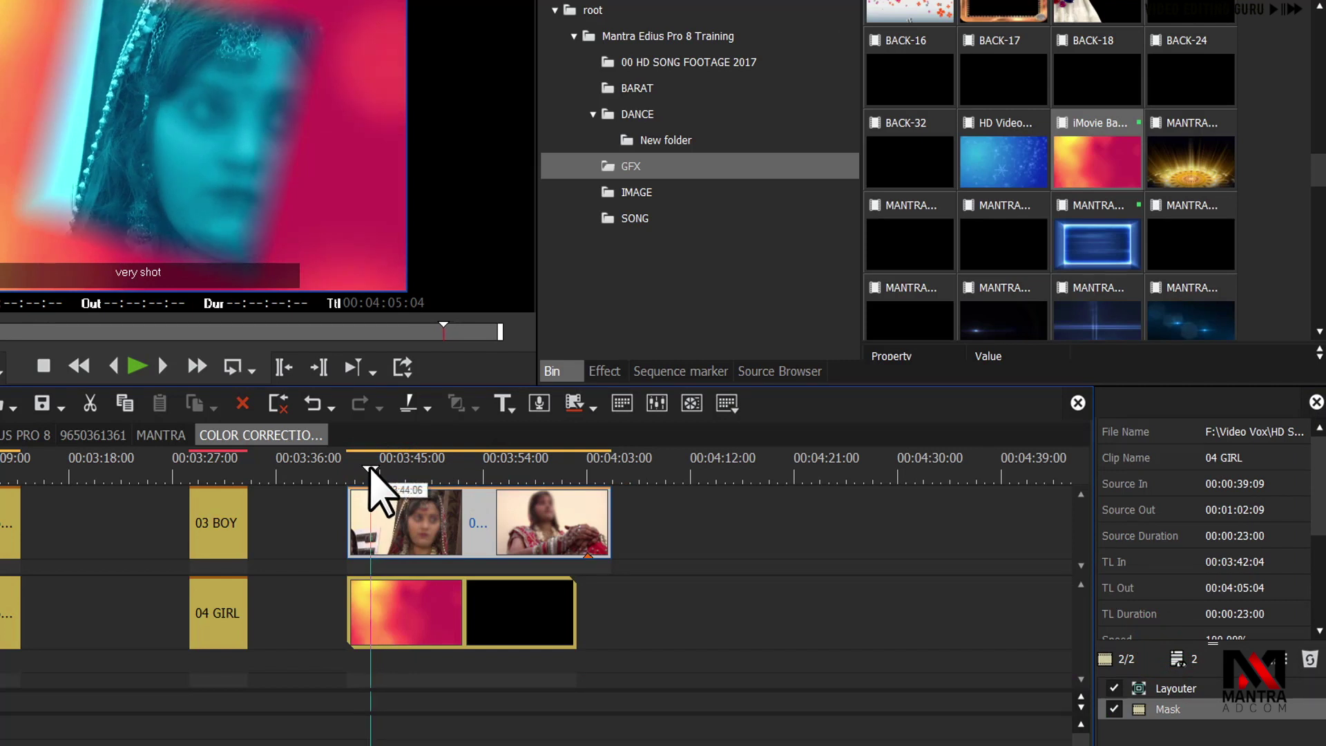
{"action": "double_click", "coordinate": [1167, 709]}
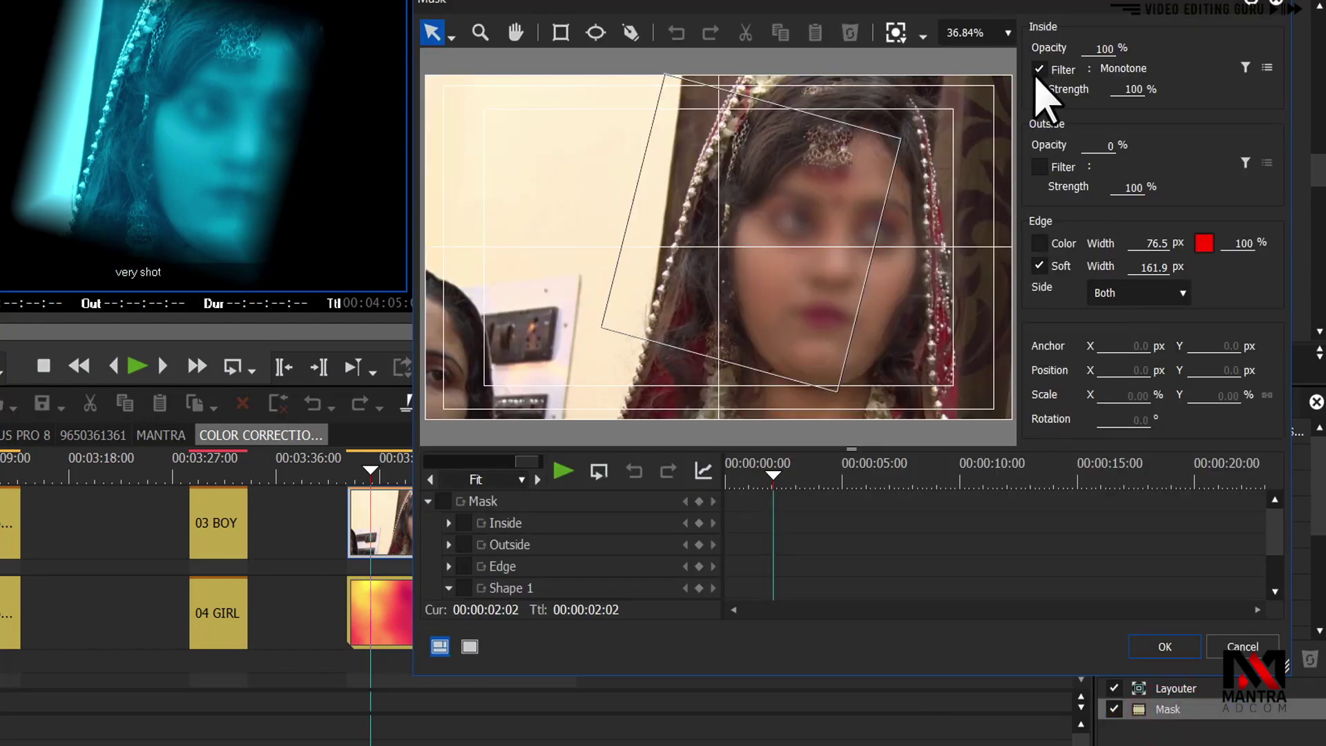
{"action": "left_click", "coordinate": [1126, 292]}
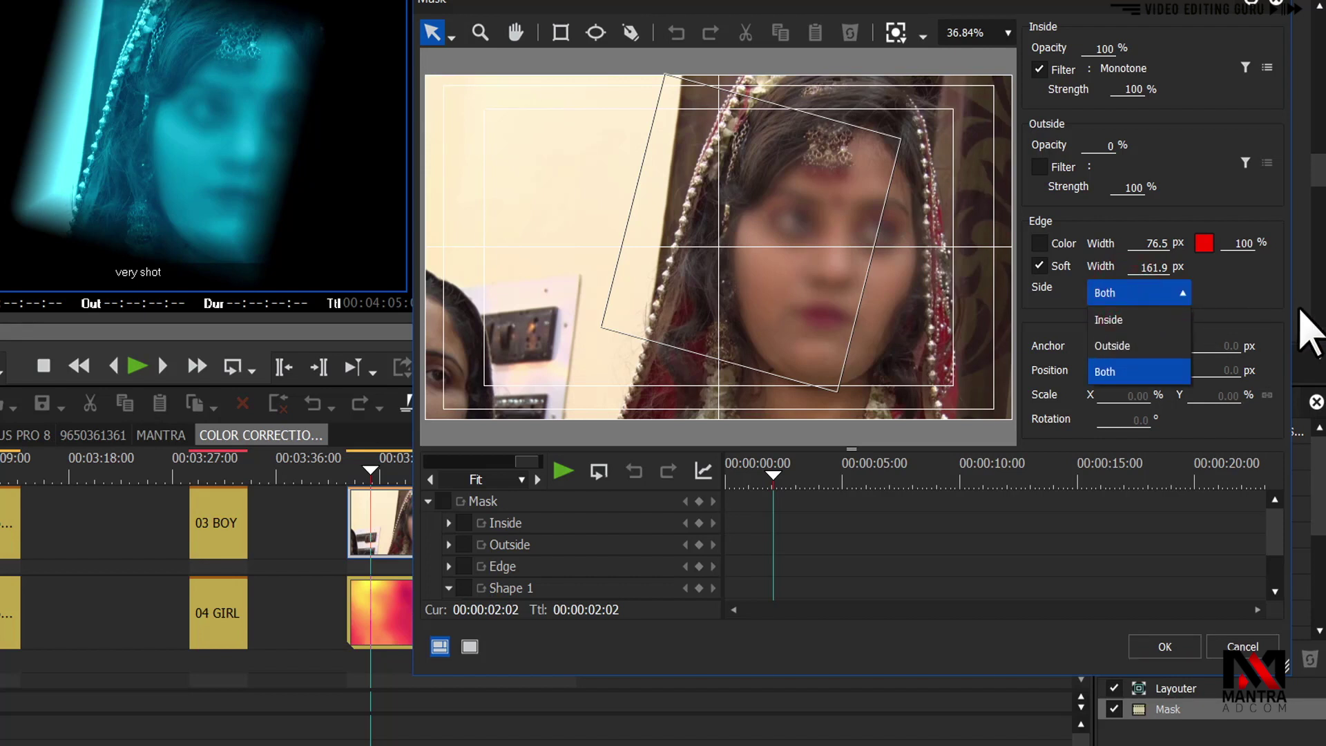
{"action": "left_click", "coordinate": [1267, 305]}
- Select the rectangle mask and move its anchor point to about X -688.6 px, Y 22 px
{"action": "left_click", "coordinate": [653, 325]}
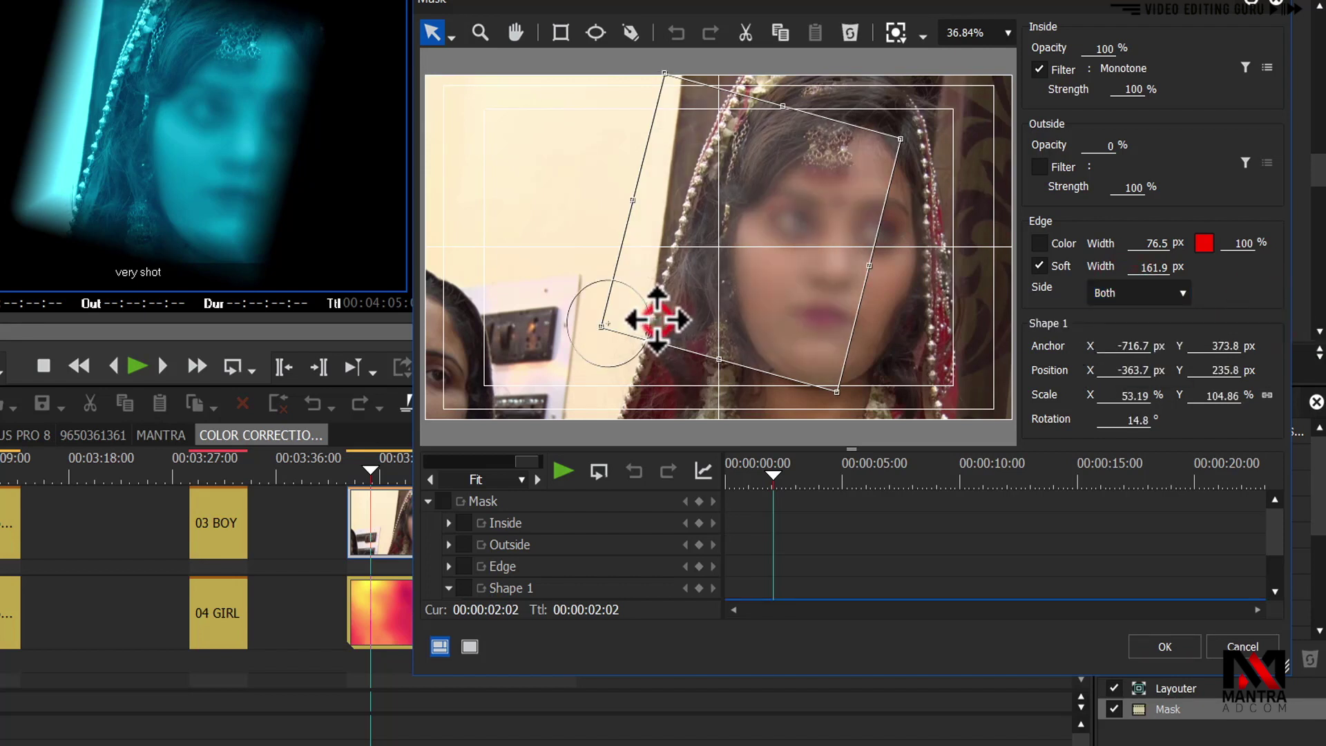
{"action": "left_click", "coordinate": [606, 319]}
{"action": "left_click_drag", "start_coordinate": [642, 211], "coordinate": [642, 211]}
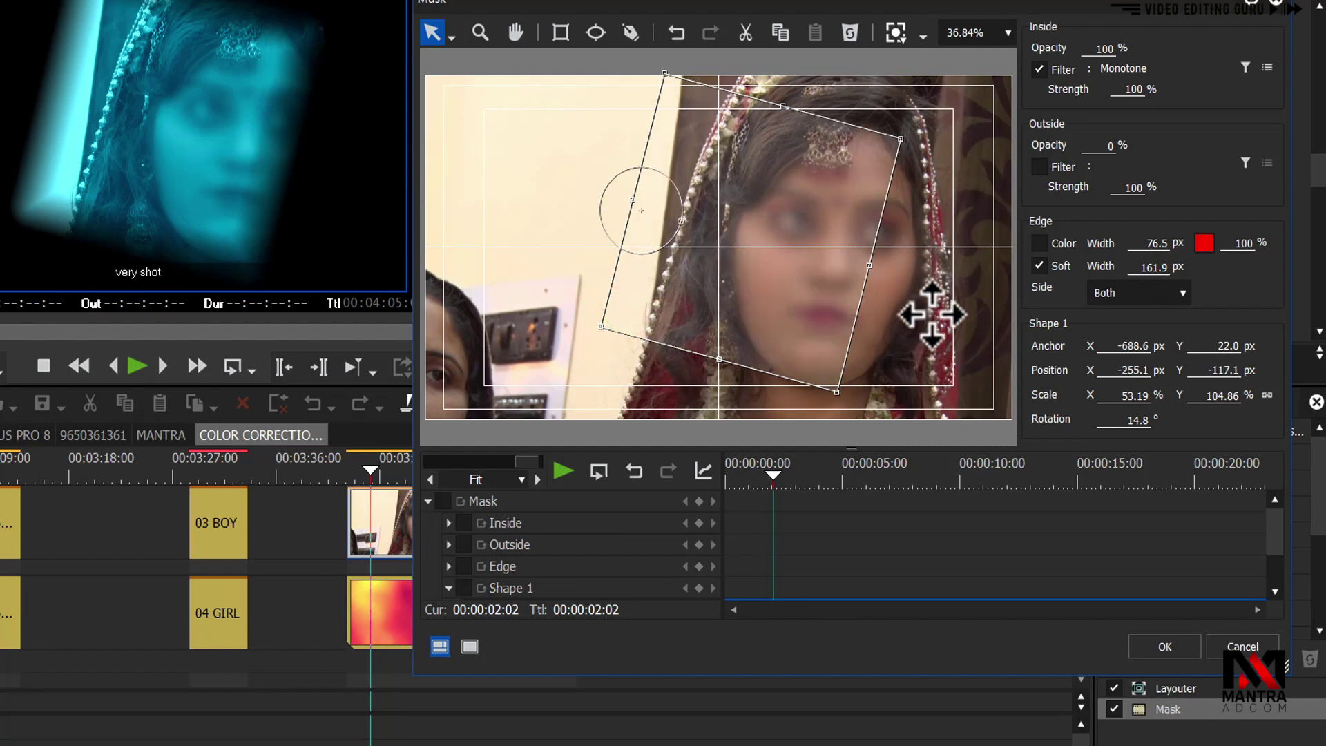
- Set the mask shape's position to about X -333.5 px, Y -125.1 px
{"action": "left_click", "coordinate": [1125, 370]}
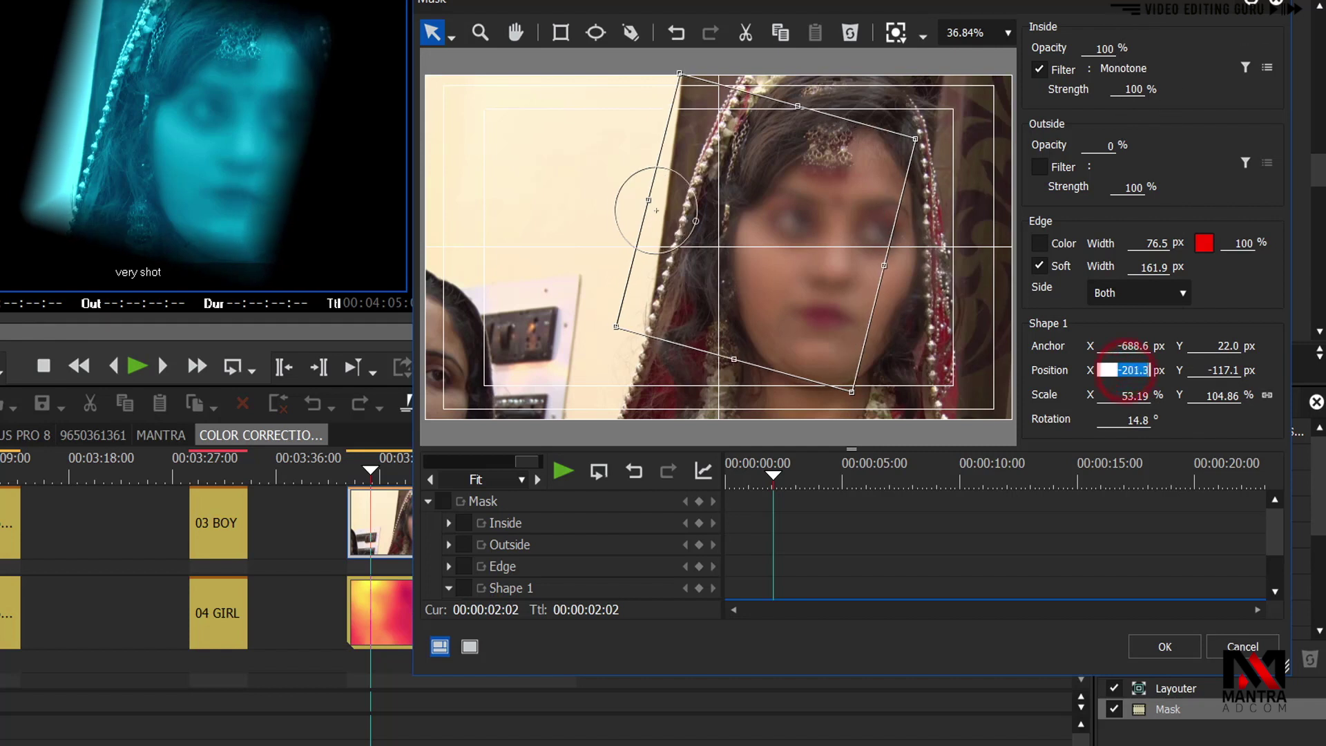
{"action": "scroll", "coordinate": [1125, 370], "scroll_direction": "down", "scroll_amount": 3}
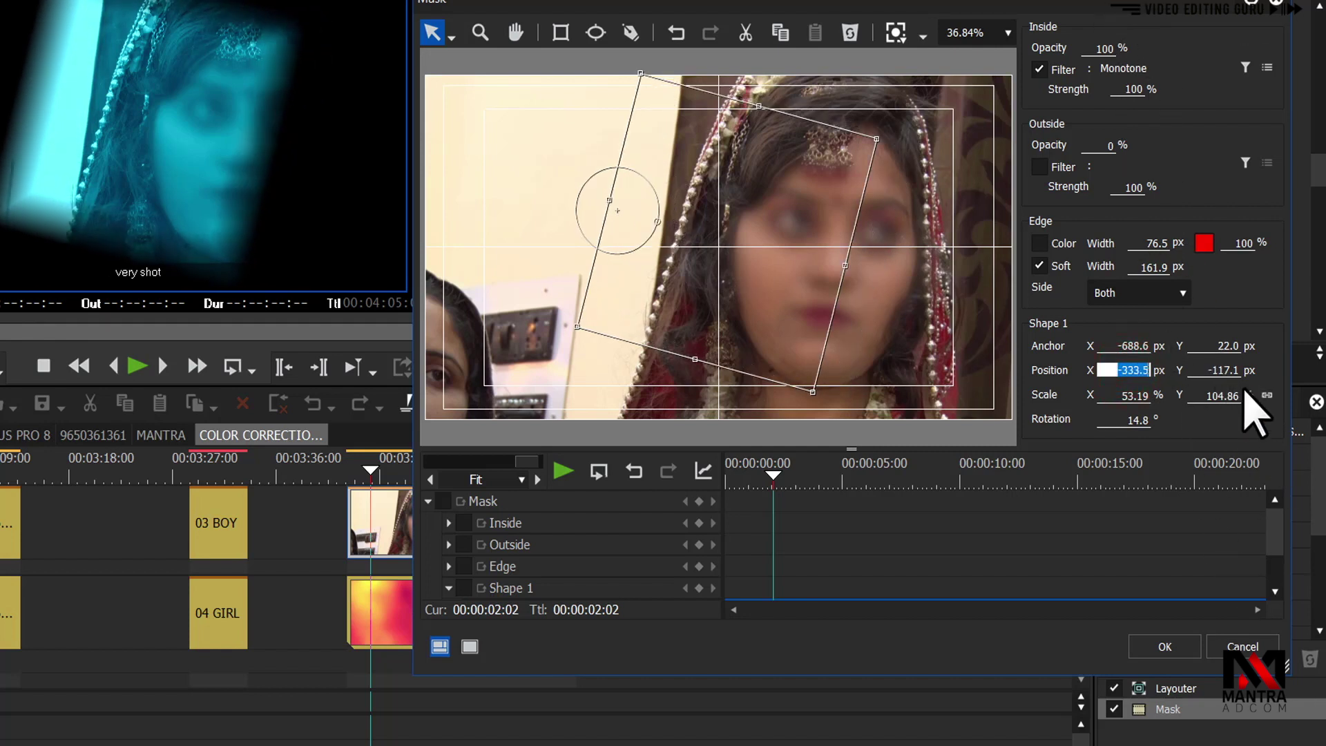
{"action": "left_click", "coordinate": [1215, 370]}
{"action": "scroll", "coordinate": [1222, 370], "scroll_direction": "up", "scroll_amount": 3}
{"action": "scroll", "coordinate": [1222, 370], "scroll_direction": "down", "scroll_amount": 3}
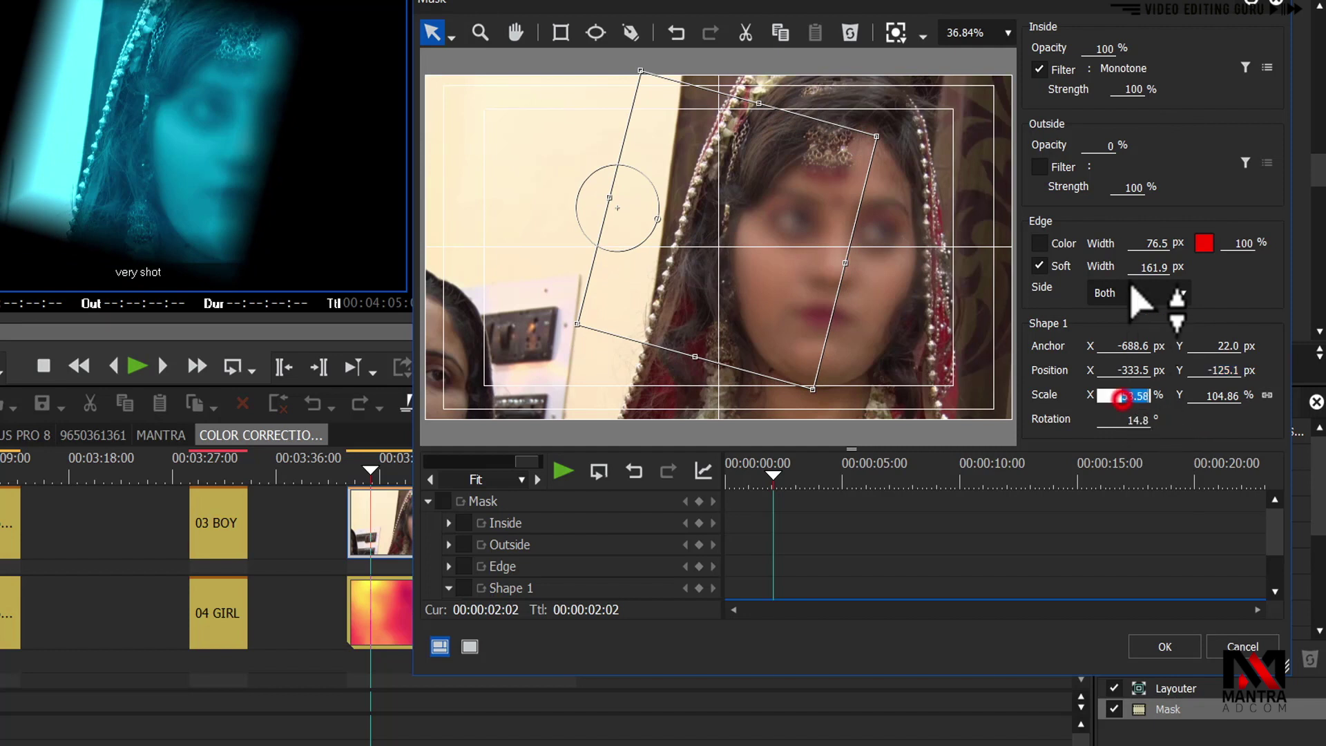
- Scale the mask shape to about 55.6% in X and 105.1% in Y, and link the two scale values
{"action": "left_click", "coordinate": [1132, 396]}
{"action": "scroll", "coordinate": [1132, 395], "scroll_direction": "up", "scroll_amount": 4}
{"action": "left_click_drag", "start_coordinate": [1102, 138], "coordinate": [1175, 281]}
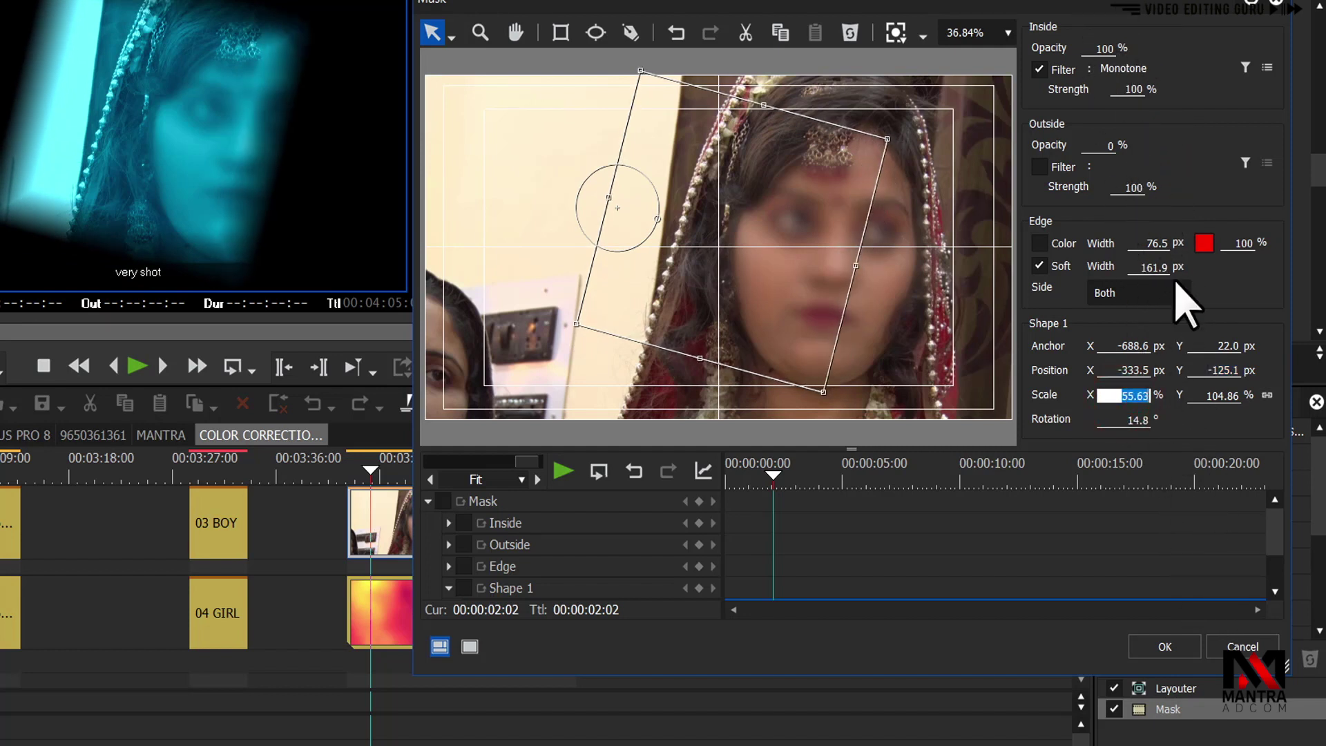
{"action": "left_click", "coordinate": [1222, 395]}
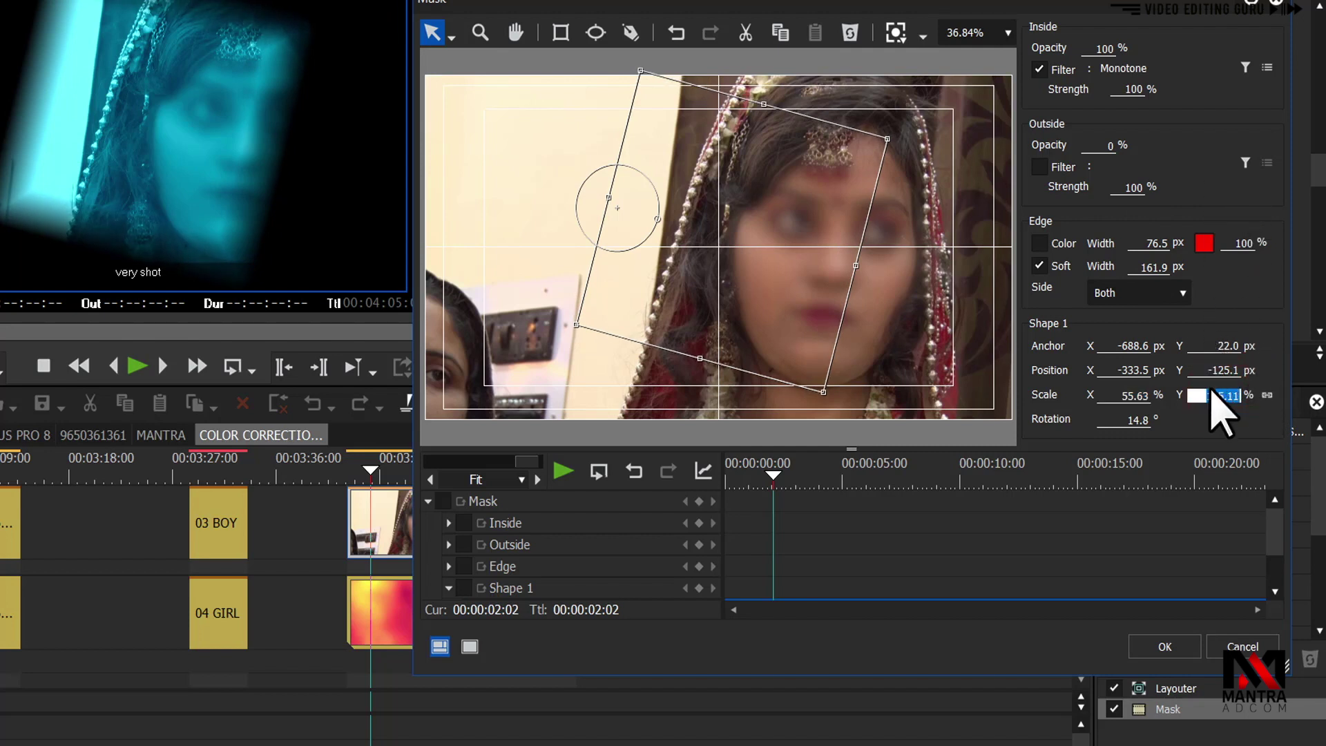
{"action": "left_click", "coordinate": [1266, 396]}
{"action": "mouse_move", "coordinate": [1217, 398]}
{"action": "left_mouse_down"}
{"action": "mouse_move", "coordinate": [1219, 222]}
{"action": "mouse_move", "coordinate": [1228, 399]}
{"action": "left_mouse_up"}
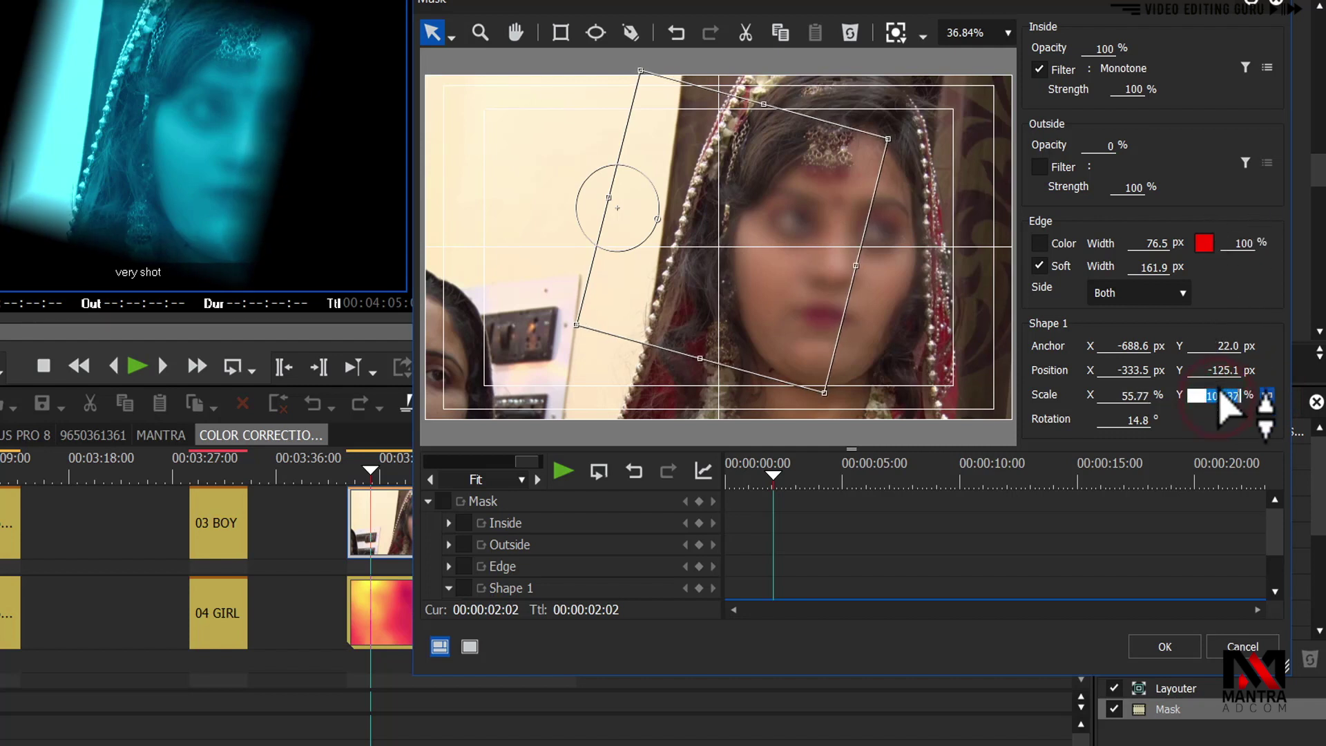
- Try rotating the mask shape to nearly upright, then rotate it around its anchor to about 20.6°
{"action": "left_click", "coordinate": [1146, 419]}
{"action": "left_click_drag", "start_coordinate": [1145, 420], "coordinate": [1149, 562]}
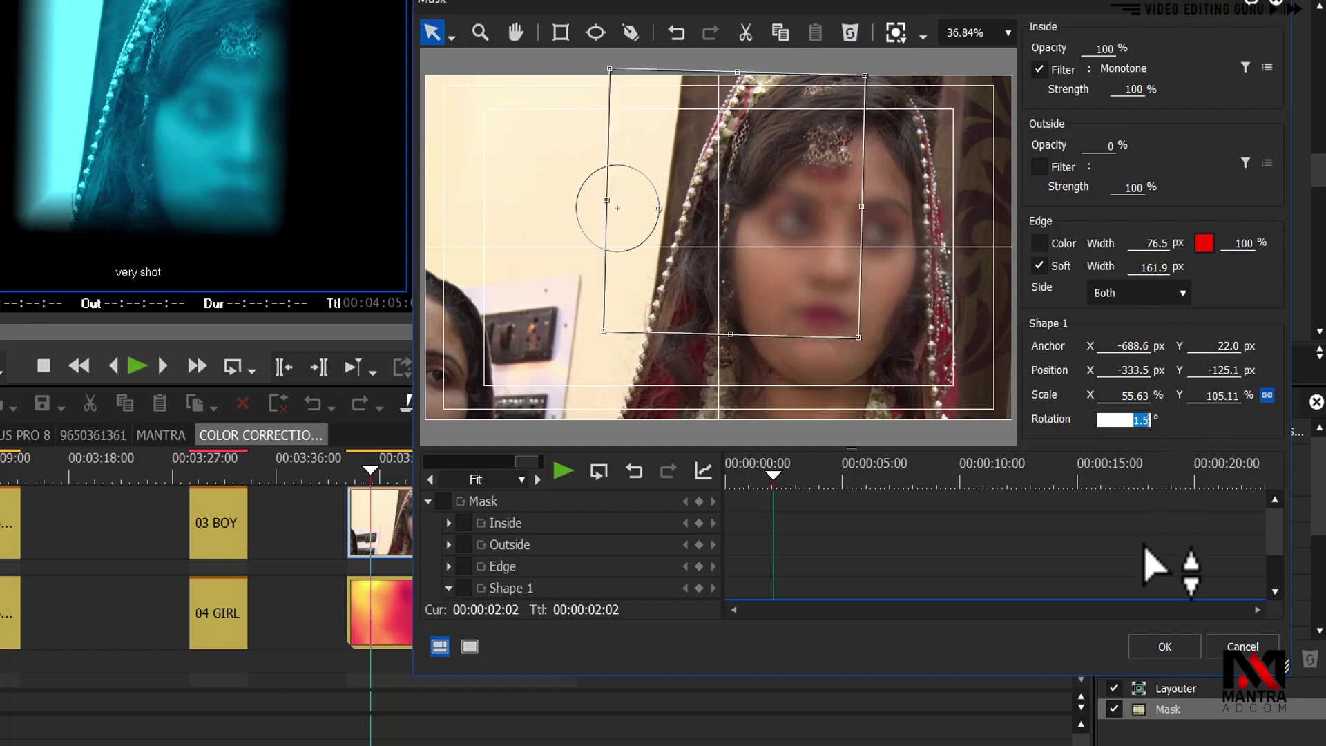
{"action": "left_click_drag", "start_coordinate": [661, 210], "coordinate": [694, 255]}
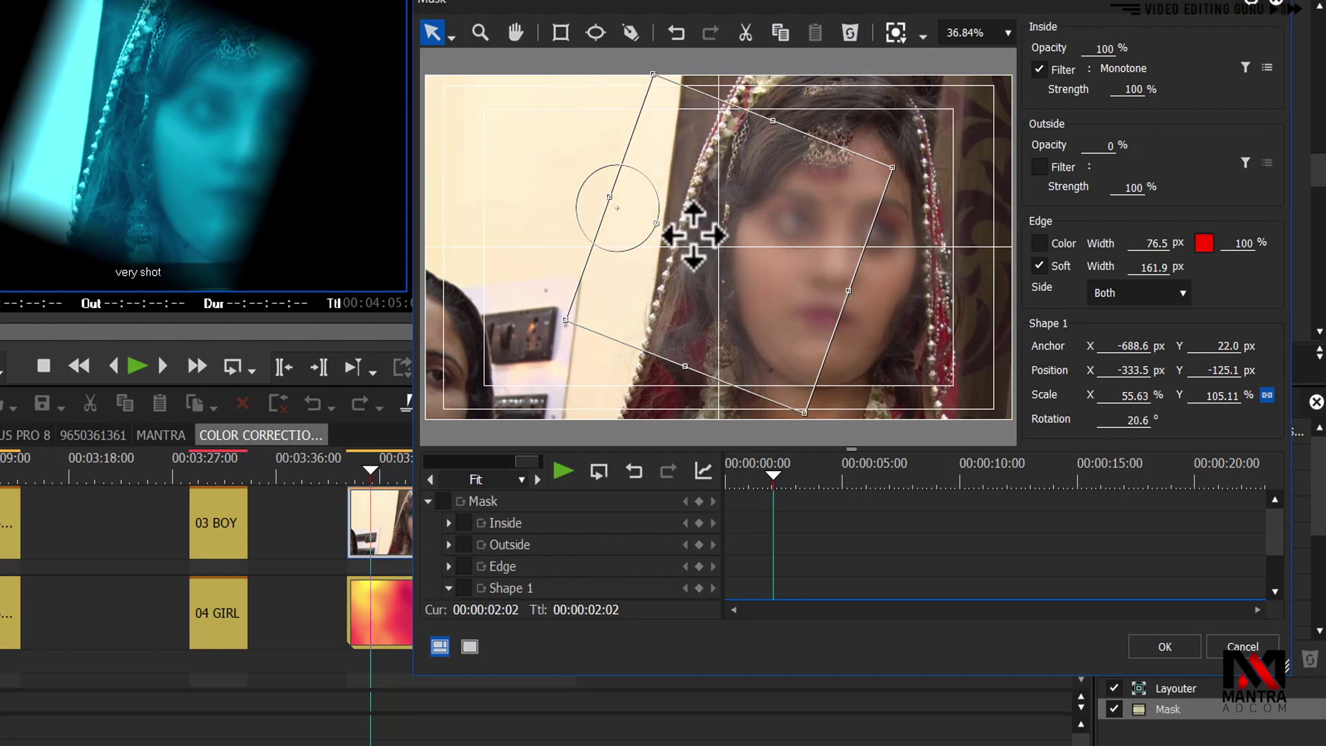